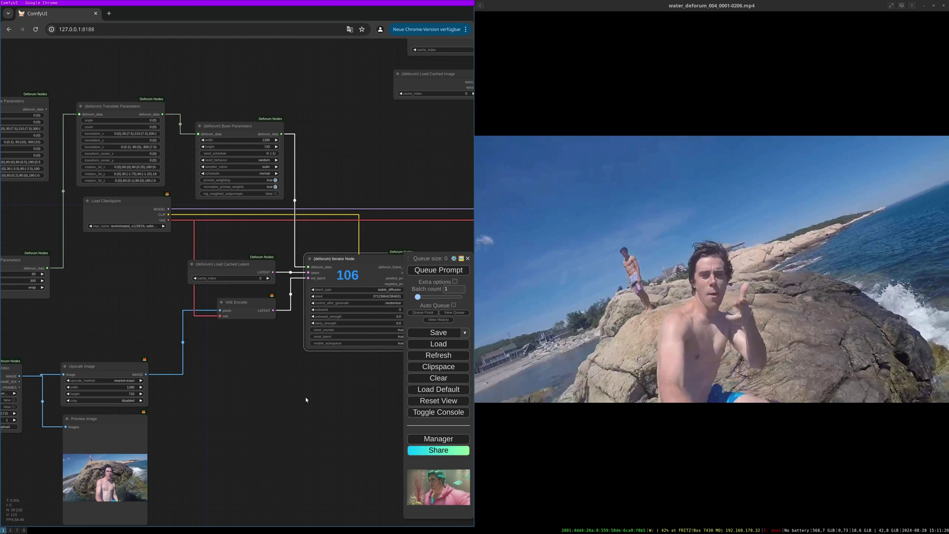
# Play the rendered clip and examine the workflow's Load Video, Upscale Image and Preview Image nodes with their settings
pyautogui.moveTo(504, 496)
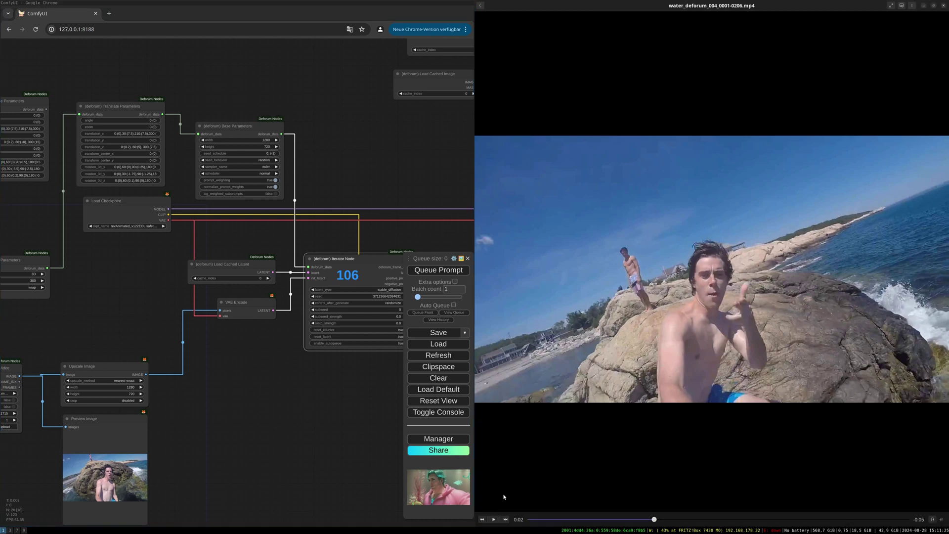
pyautogui.click(494, 520)
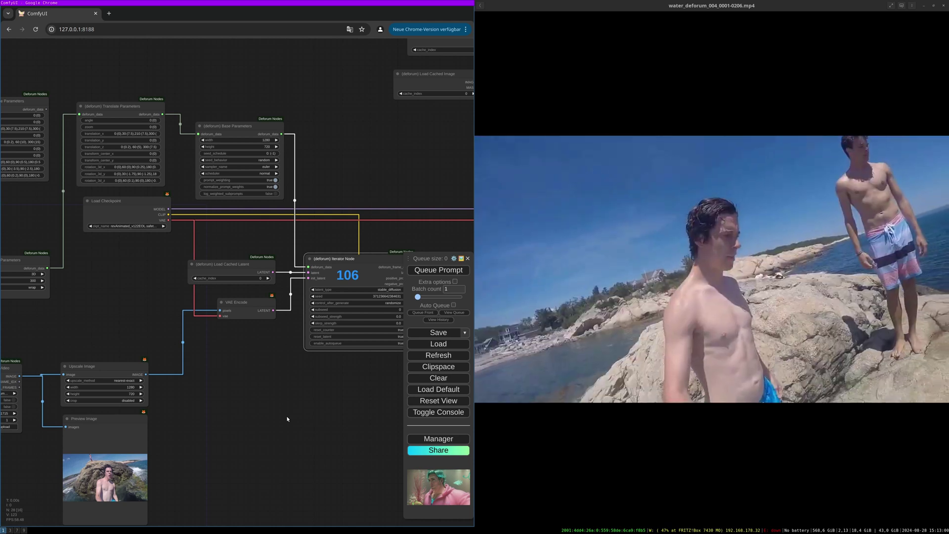
pyautogui.hscroll(-3, 292, 393)
pyautogui.scroll(-2, 293, 393)
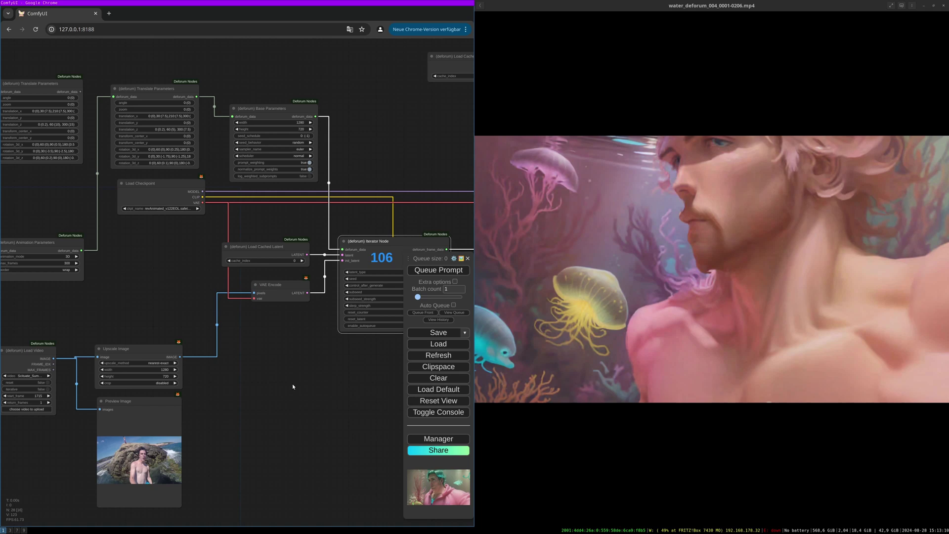
pyautogui.hscroll(-8, 264, 283)
pyautogui.scroll(-2, 264, 283)
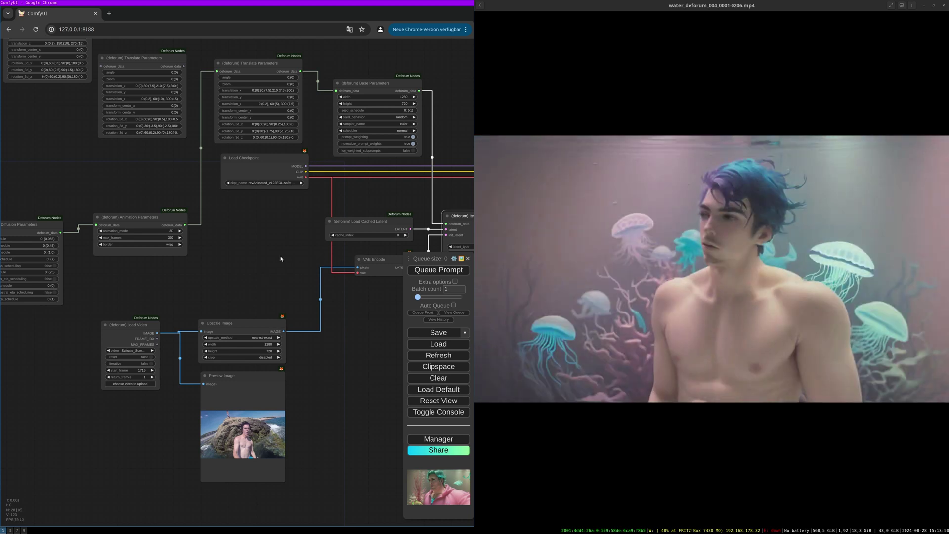
pyautogui.moveTo(281, 259); pyautogui.dragTo(273, 277)
pyautogui.scroll(-3, 291, 274)
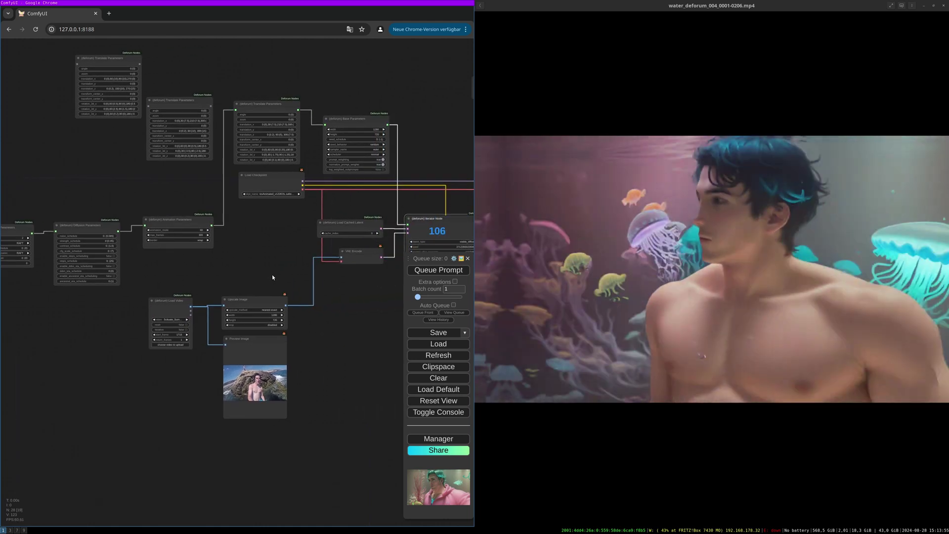
pyautogui.scroll(7, 313, 375)
pyautogui.moveTo(321, 366); pyautogui.dragTo(351, 365)
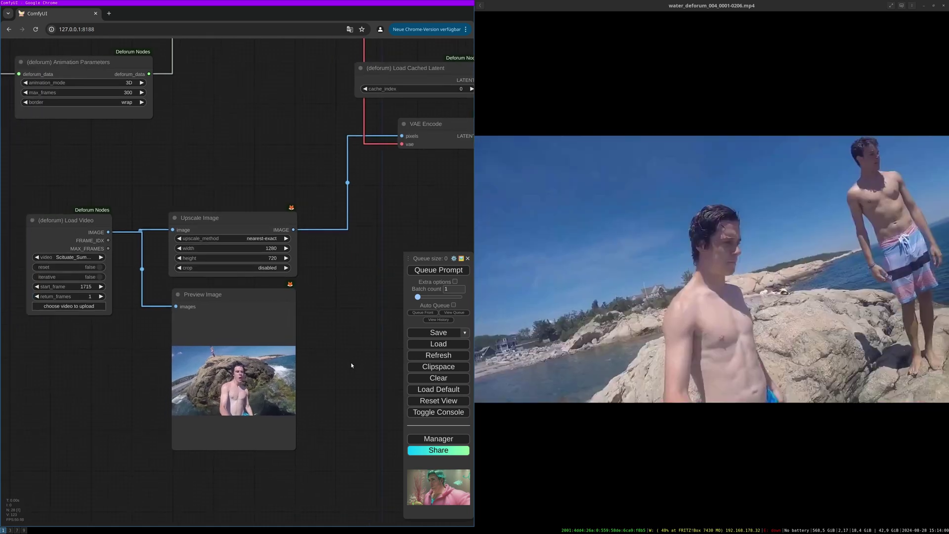
pyautogui.moveTo(198, 161); pyautogui.dragTo(241, 165)
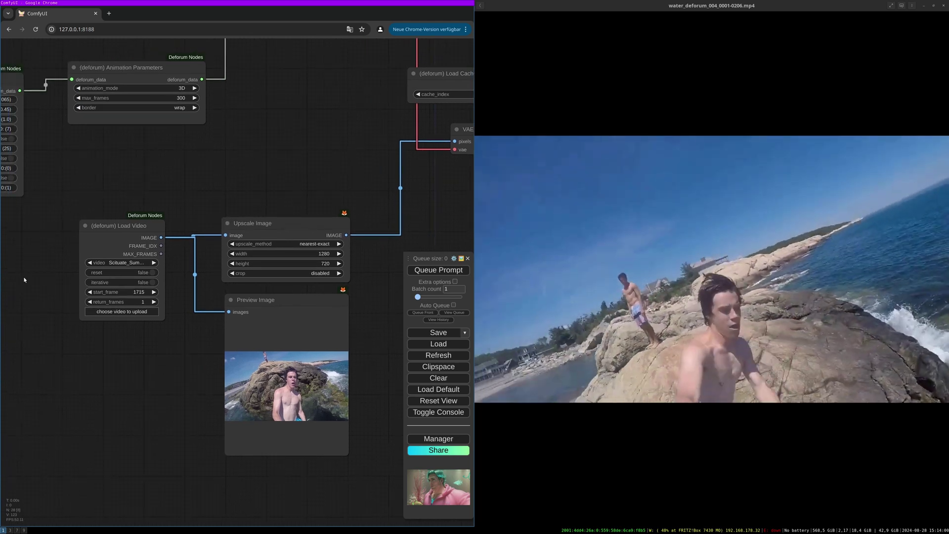
pyautogui.moveTo(167, 187); pyautogui.dragTo(166, 188)
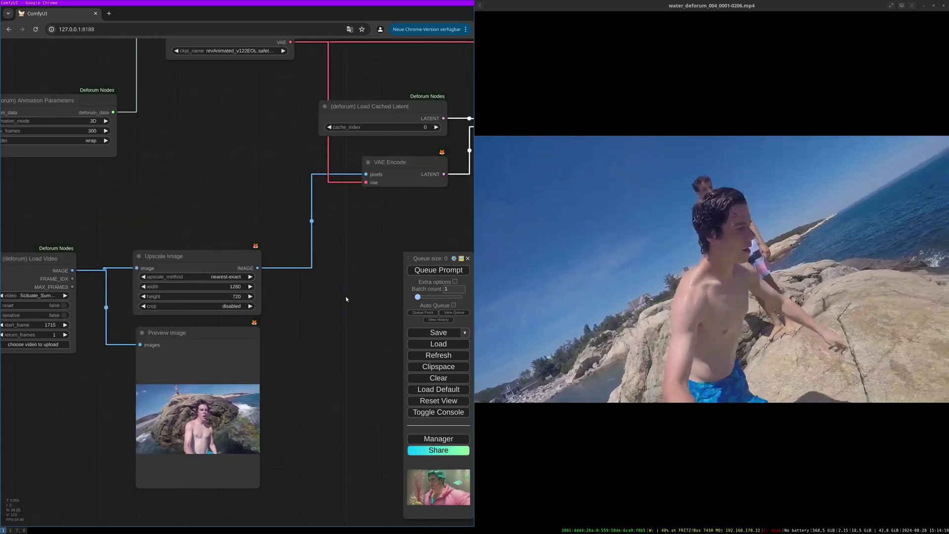
# Examine how the video frame passes through VAE Encode into the Iterator Node's init_latent input, and compare with the rendered clip
pyautogui.moveTo(324, 276); pyautogui.dragTo(211, 384)
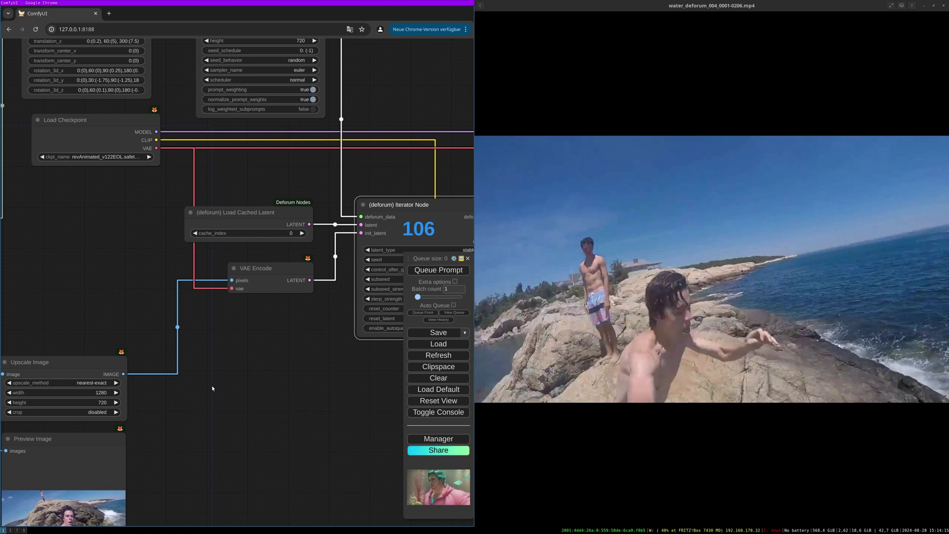
pyautogui.moveTo(280, 373); pyautogui.dragTo(121, 385)
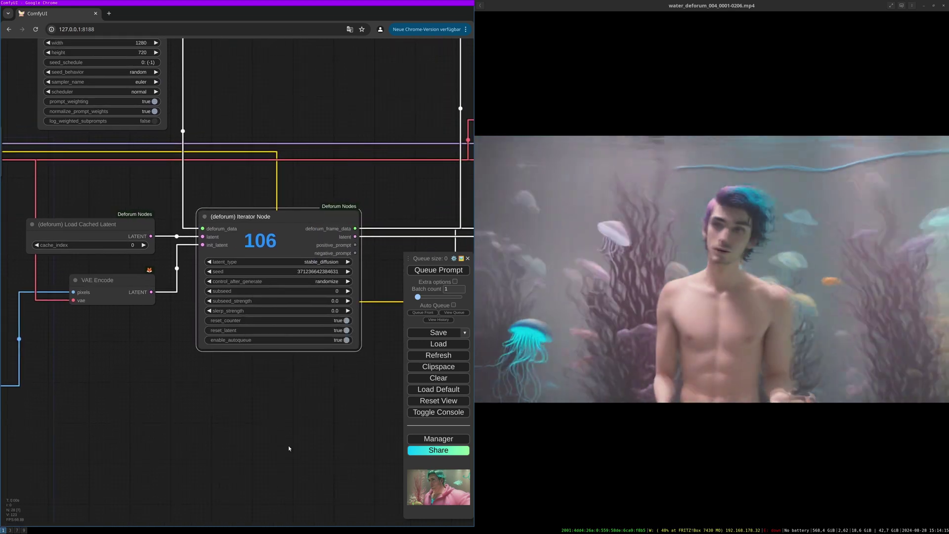
pyautogui.scroll(-3, 289, 448)
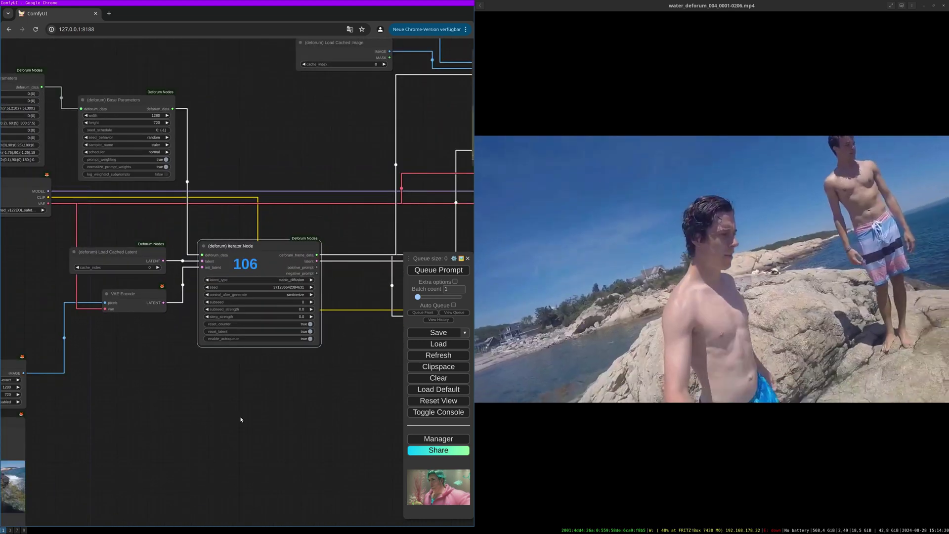
pyautogui.moveTo(174, 400); pyautogui.dragTo(218, 380)
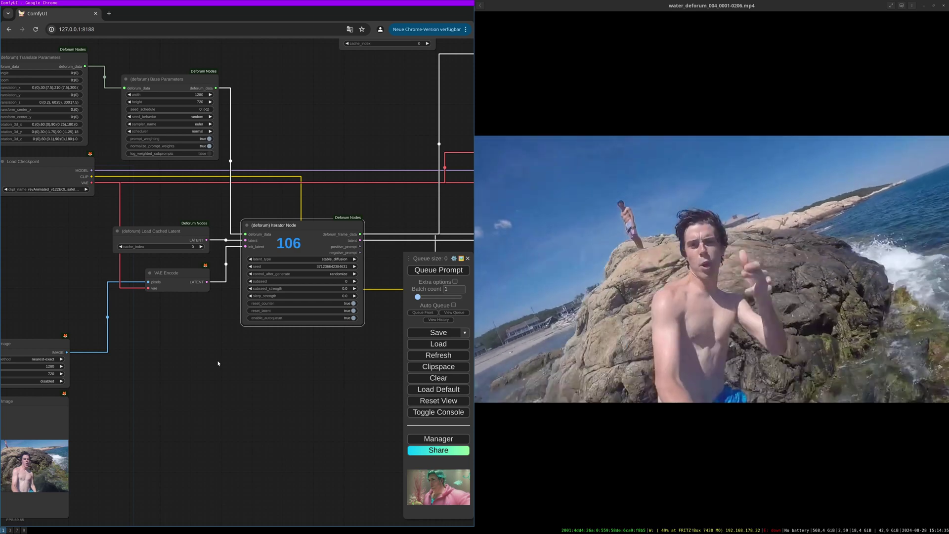
pyautogui.moveTo(220, 366); pyautogui.dragTo(323, 356)
pyautogui.scroll(2, 279, 364)
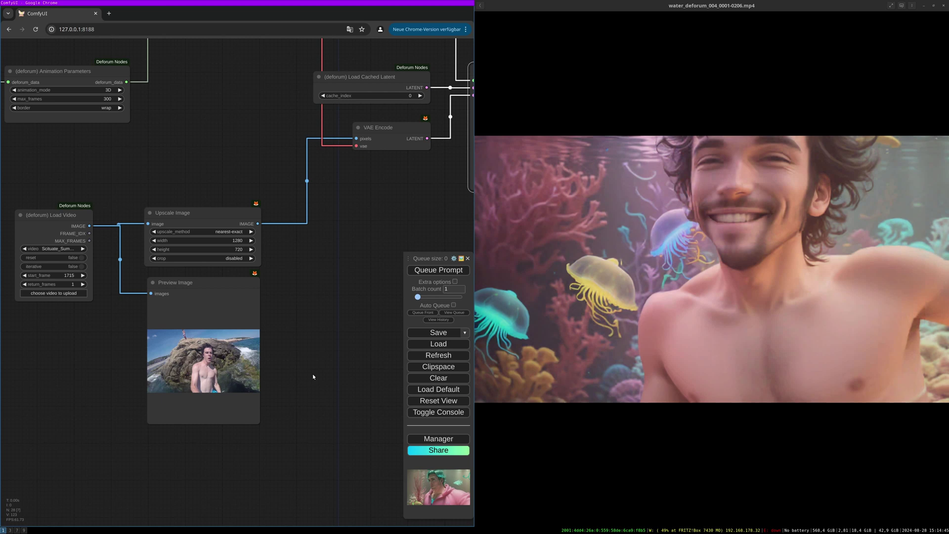
pyautogui.moveTo(592, 267)
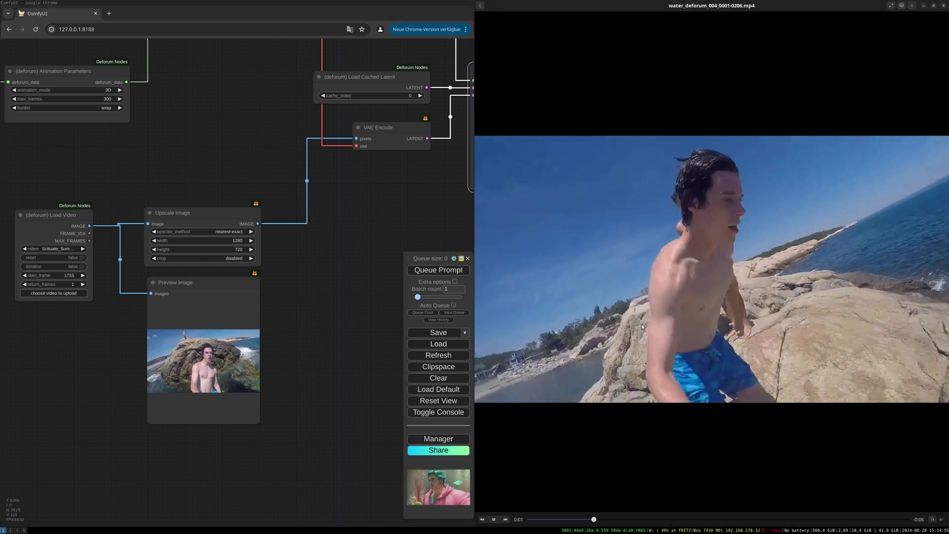
pyautogui.moveTo(626, 346)
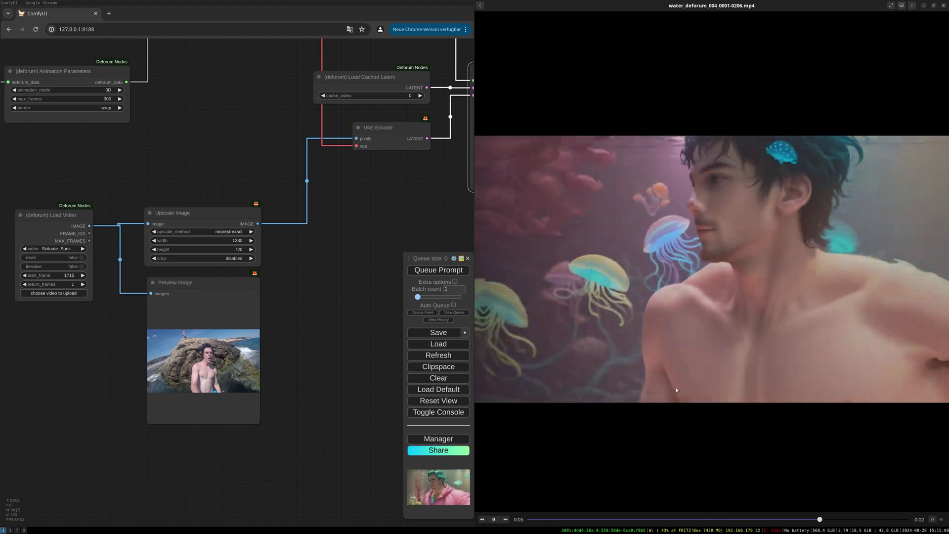
pyautogui.click(451, 401)
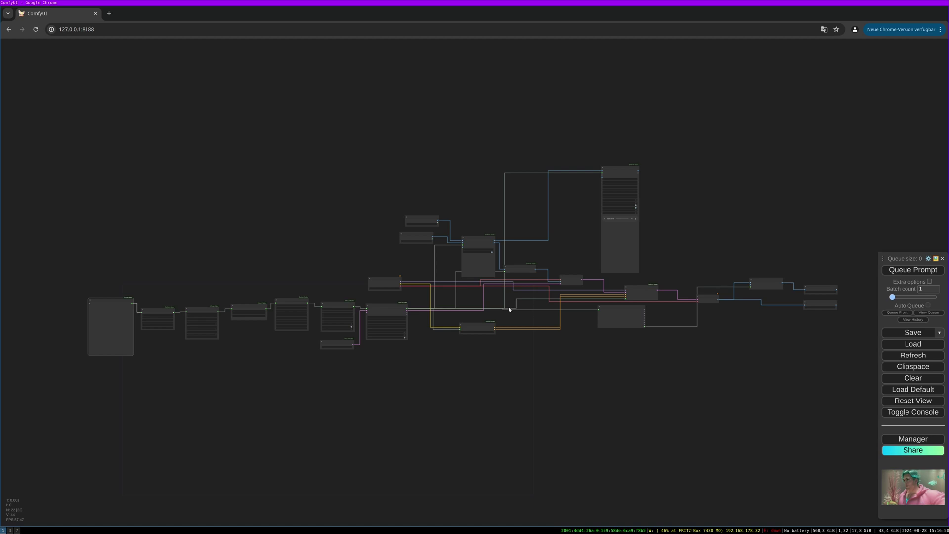
# Add a (deforum) Load Video node beneath the parameter chain and choose Scituate_Summer_Adventures_-_Rock_Jumping.HD.mov as its video
pyautogui.moveTo(518, 322); pyautogui.dragTo(509, 303)
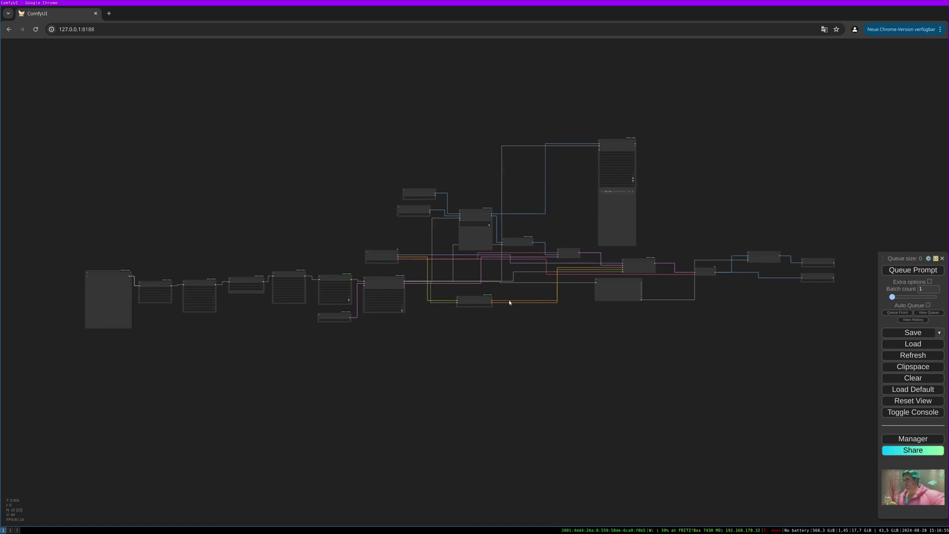
pyautogui.moveTo(194, 322); pyautogui.dragTo(277, 332)
pyautogui.scroll(5, 237, 344)
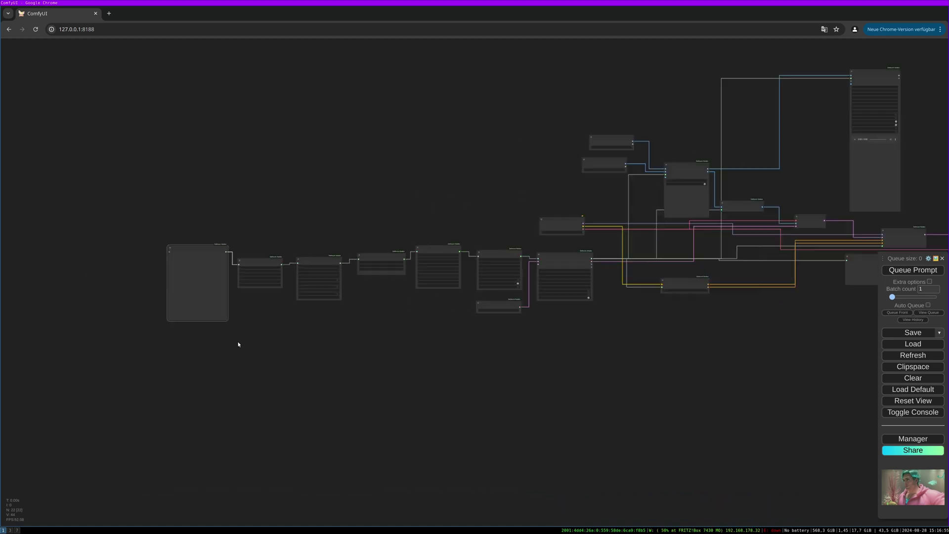
pyautogui.moveTo(549, 350); pyautogui.dragTo(382, 340)
pyautogui.scroll(1, 381, 340)
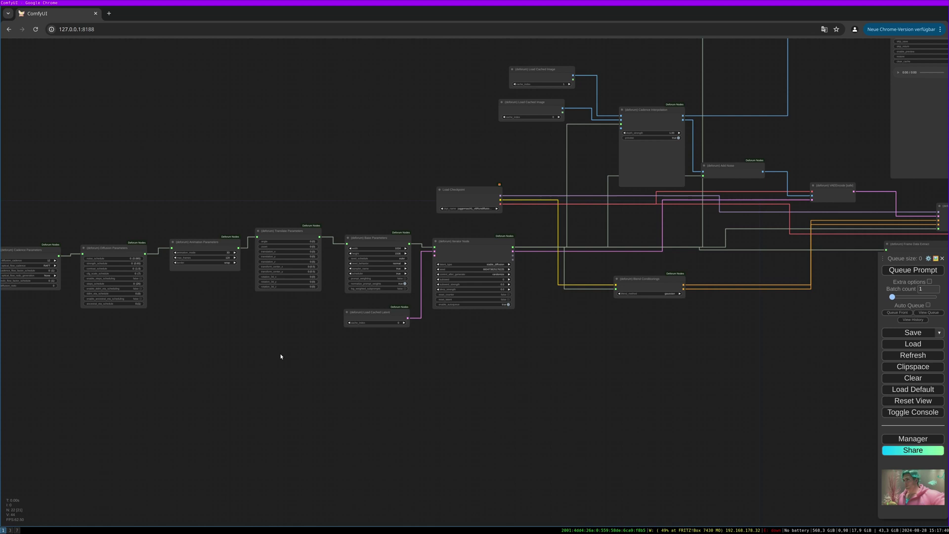
pyautogui.doubleClick(242, 391)
pyautogui.write('de')
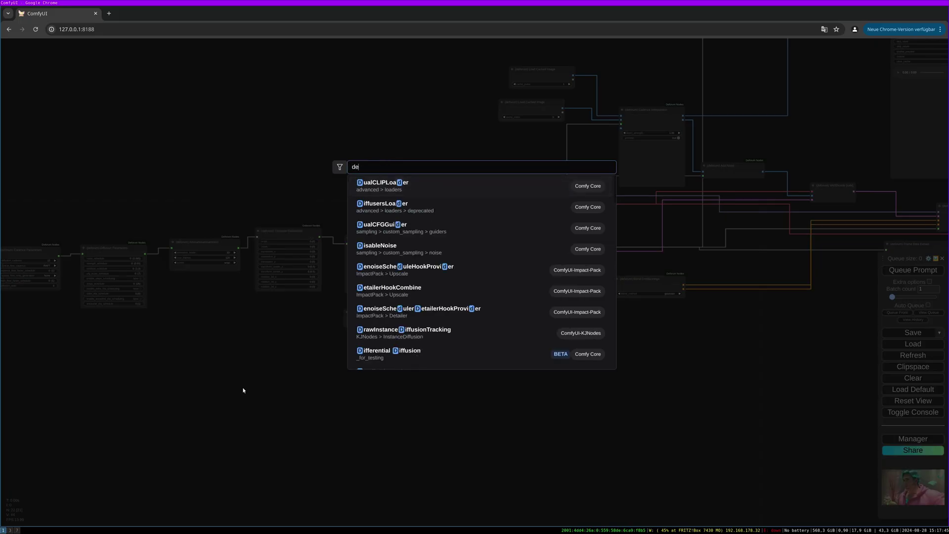
pyautogui.write('forum load')
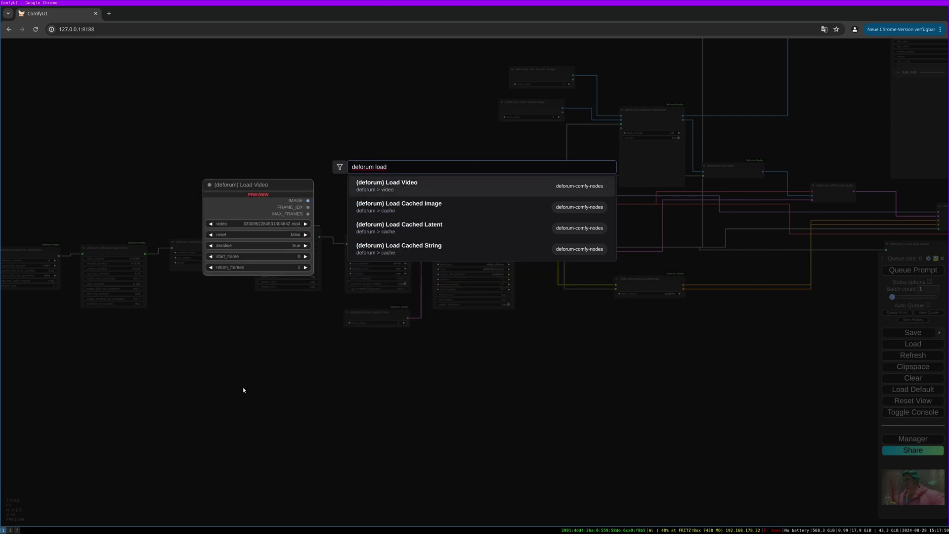
pyautogui.click(423, 189)
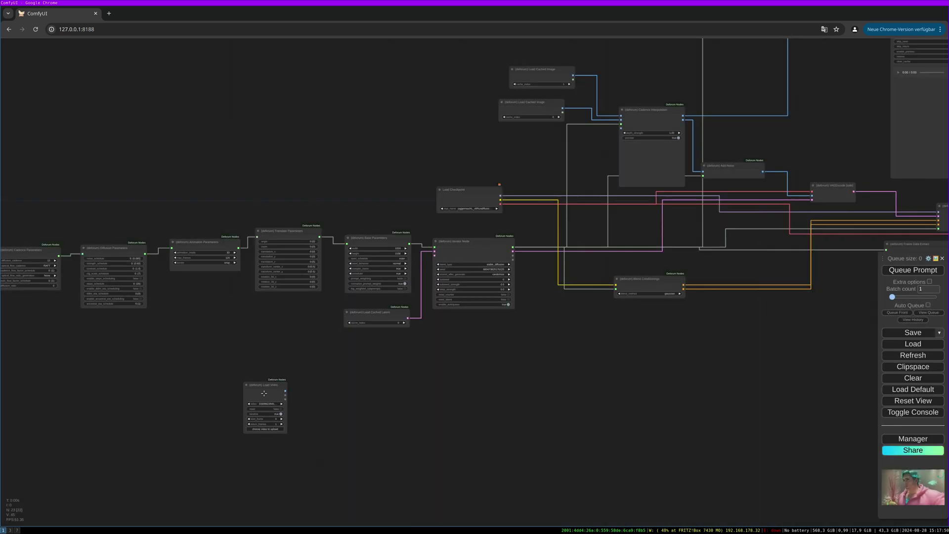
pyautogui.moveTo(265, 394); pyautogui.dragTo(279, 368)
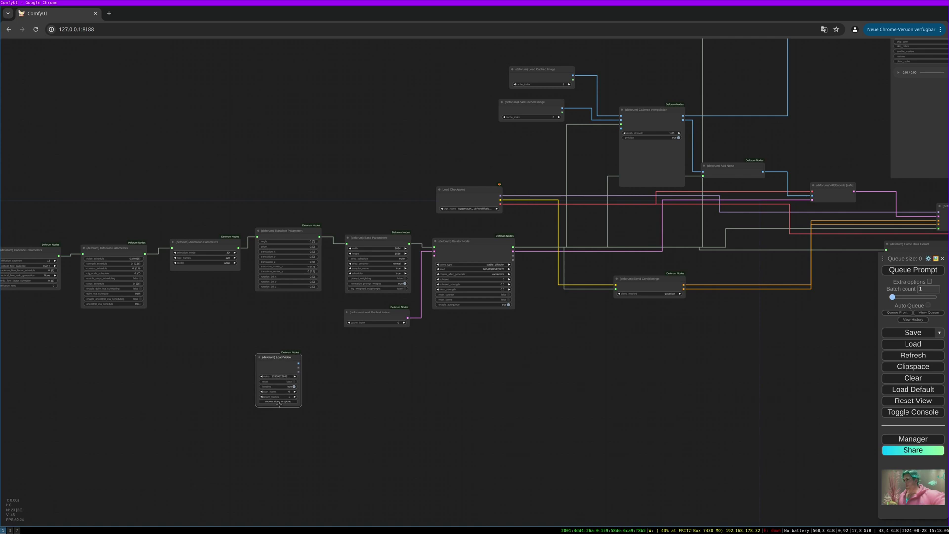
pyautogui.scroll(3, 278, 404)
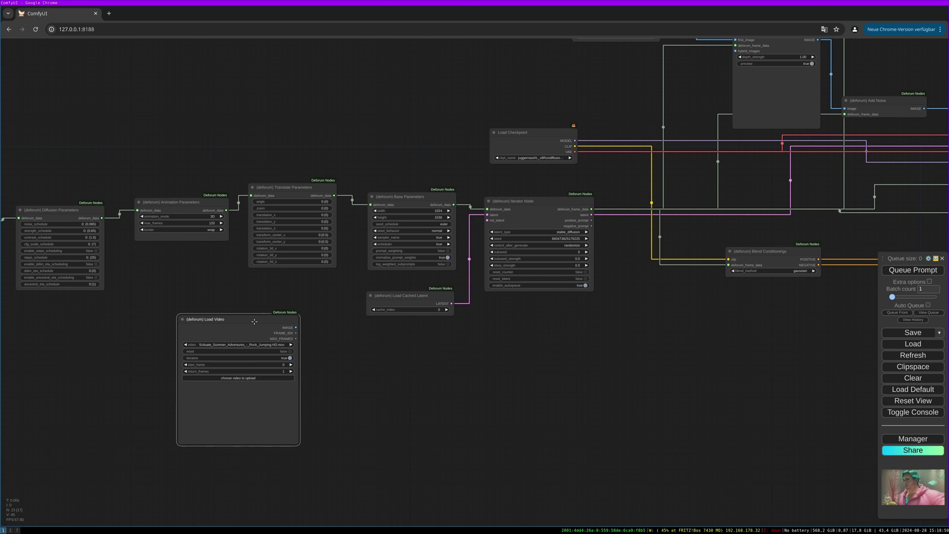
# Add a Preview Image node fed by the Load Video node's IMAGE output and place it beneath Load Cached Latent
pyautogui.moveTo(260, 330); pyautogui.dragTo(419, 398)
pyautogui.scroll(-1, 399, 280)
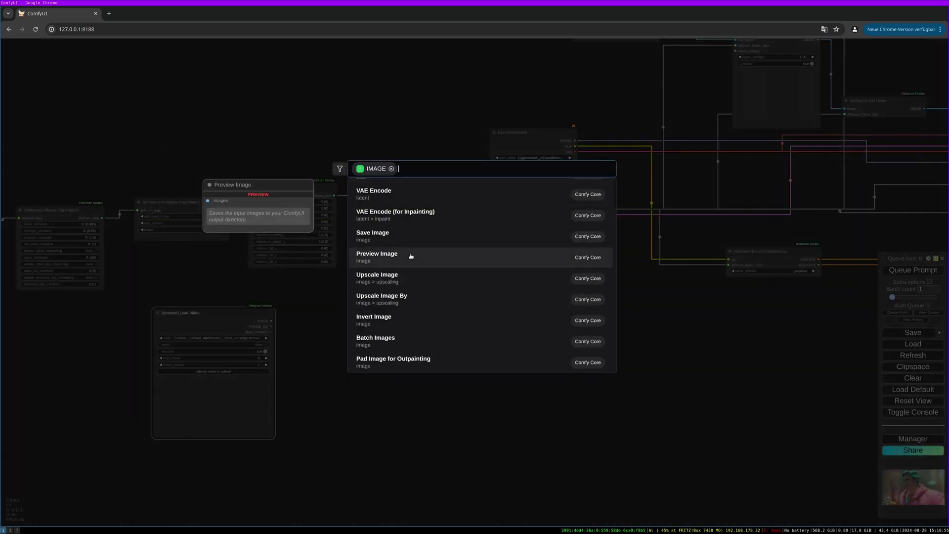
pyautogui.write('preview')
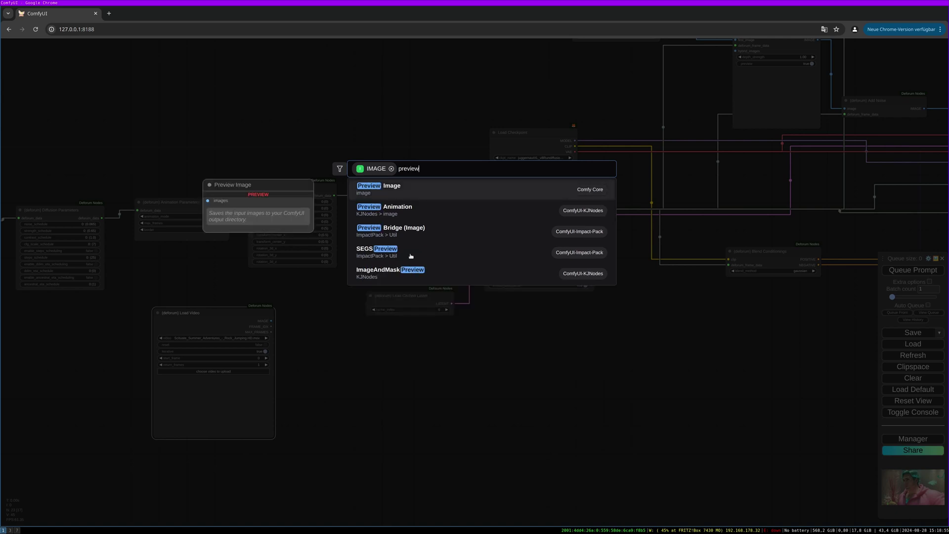
pyautogui.click(425, 188)
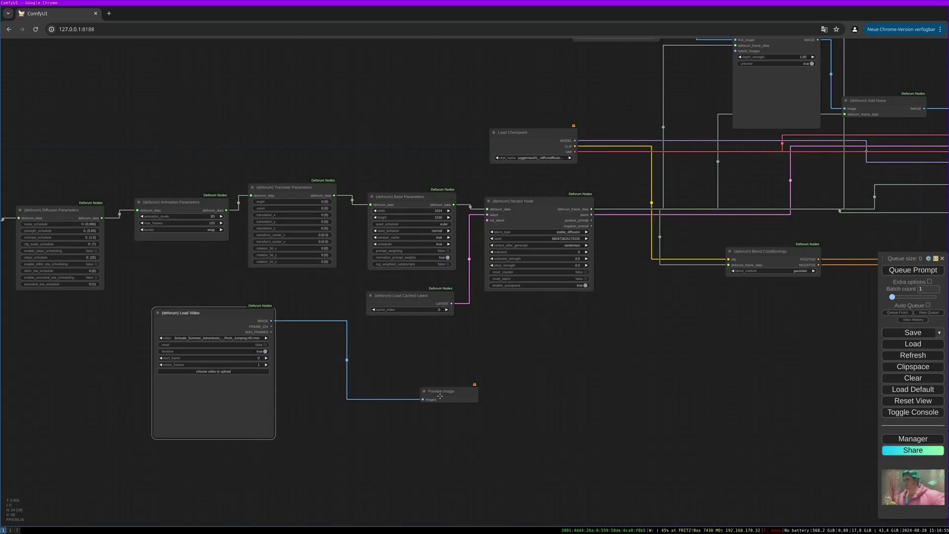
pyautogui.moveTo(440, 395); pyautogui.dragTo(386, 346)
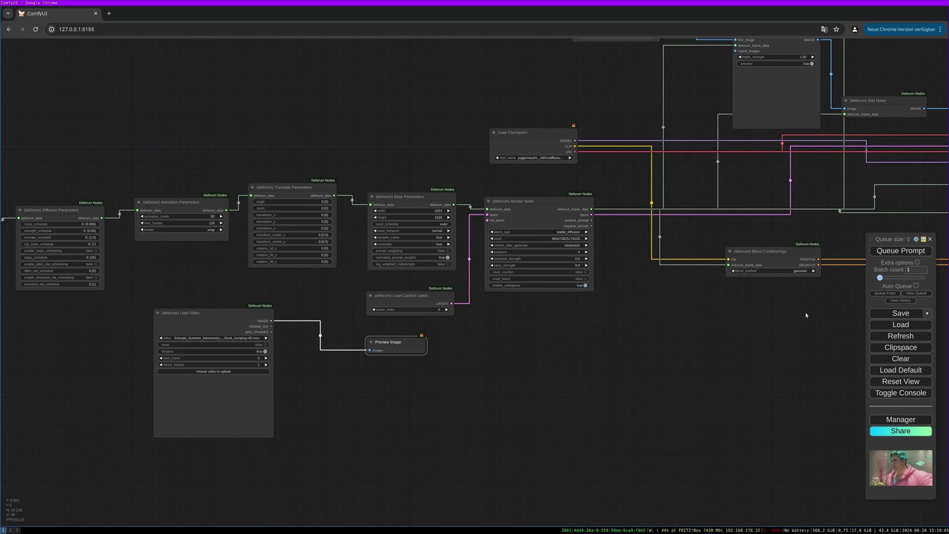
# Turn off iterative on the Load Video node and set its start_frame to 1715
pyautogui.scroll(3, 177, 391)
pyautogui.moveTo(249, 313); pyautogui.dragTo(227, 309)
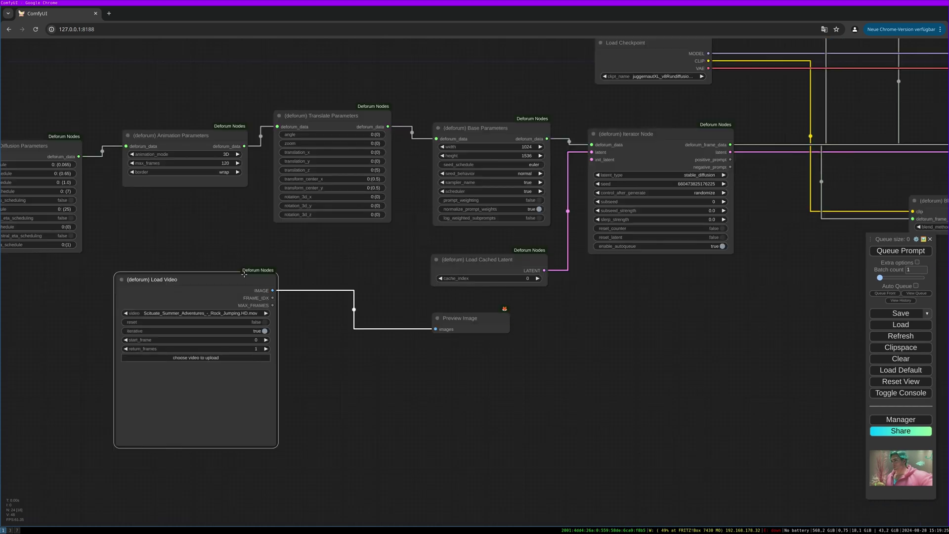
pyautogui.click(265, 331)
pyautogui.moveTo(234, 279); pyautogui.dragTo(243, 284)
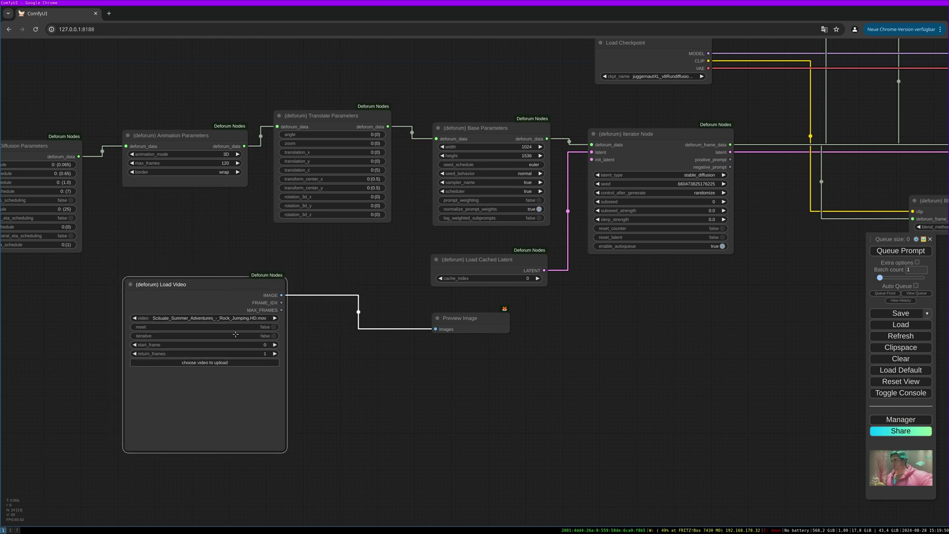
pyautogui.click(259, 345)
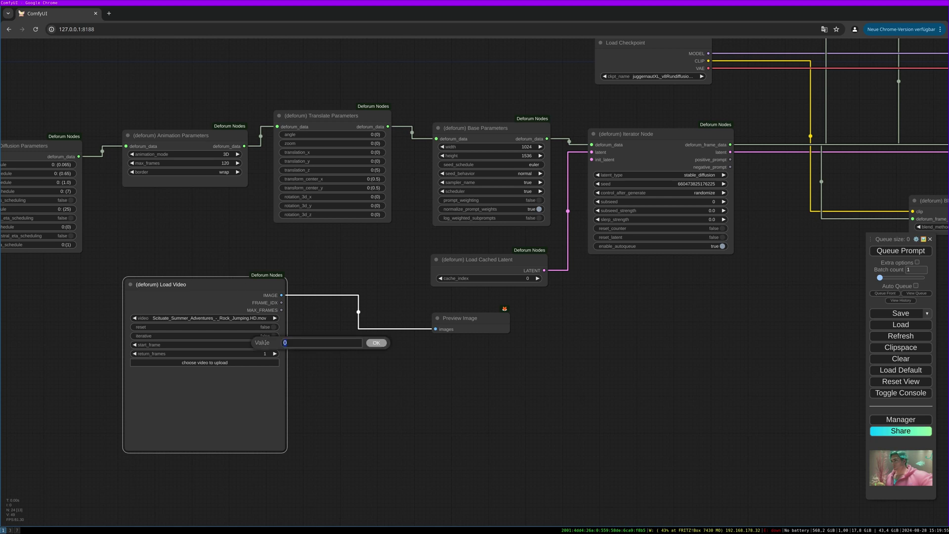
pyautogui.write('17')
pyautogui.write('18')
pyautogui.press('Return')
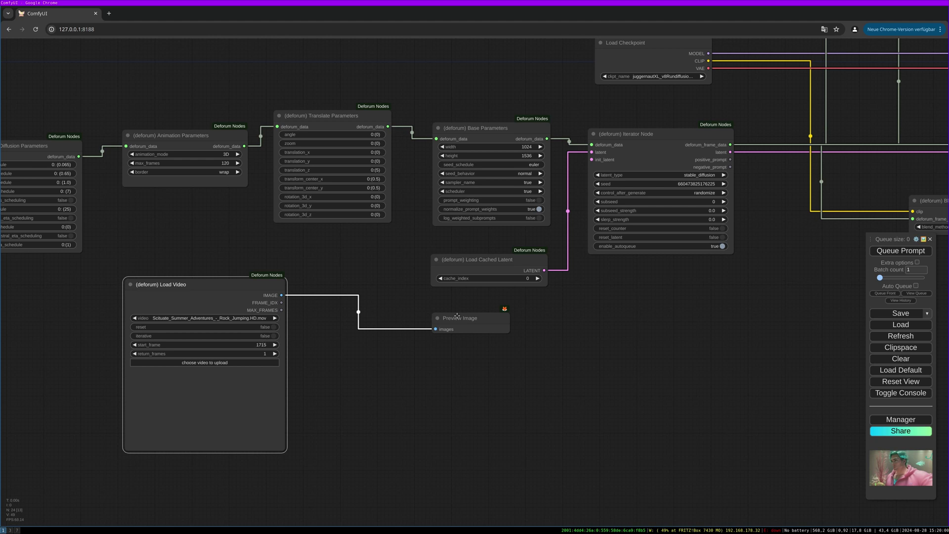
# Move Preview Image lower and add a VAE Encode node beneath Load Cached Latent, with pixels fed by the Load Video IMAGE output
pyautogui.moveTo(457, 316); pyautogui.dragTo(484, 311)
pyautogui.moveTo(555, 311); pyautogui.dragTo(465, 343)
pyautogui.moveTo(366, 328); pyautogui.dragTo(380, 453)
pyautogui.moveTo(169, 316); pyautogui.dragTo(364, 344)
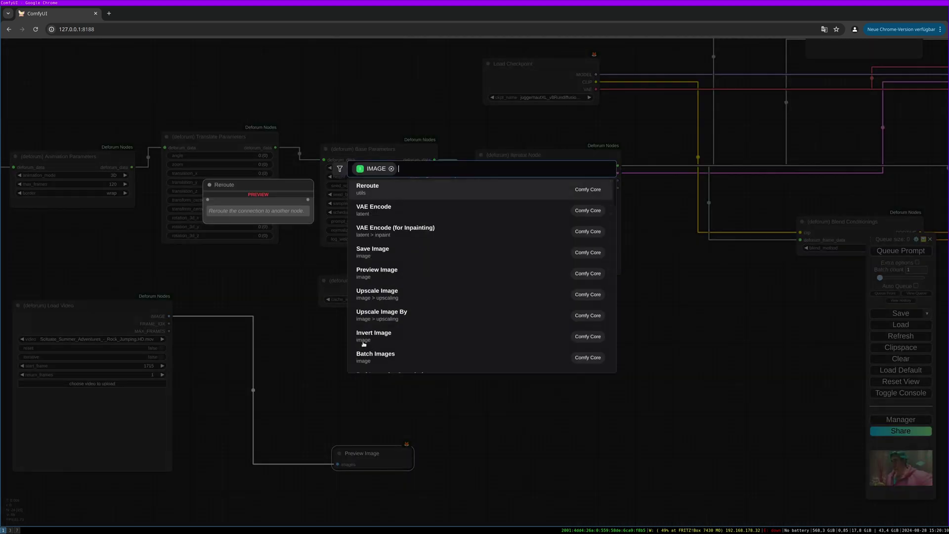
pyautogui.click(386, 212)
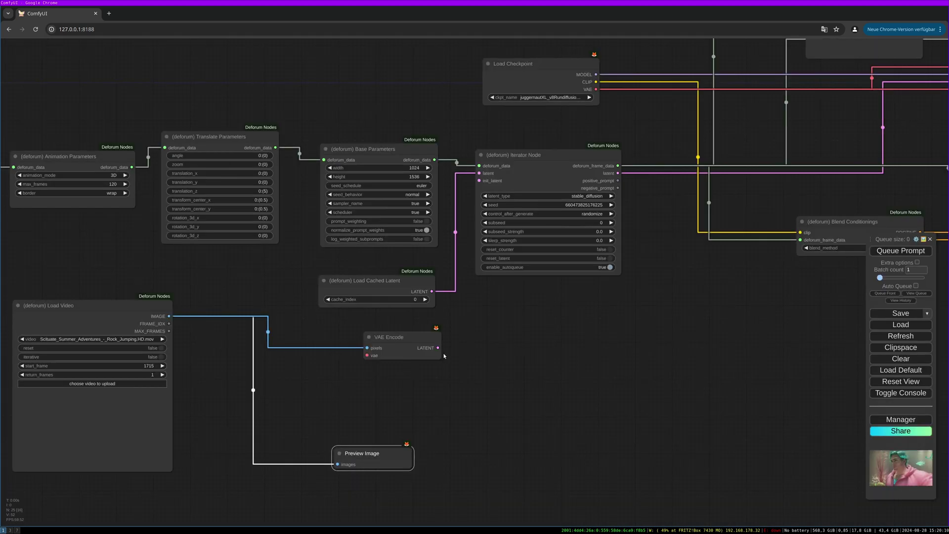
pyautogui.moveTo(417, 337); pyautogui.dragTo(372, 329)
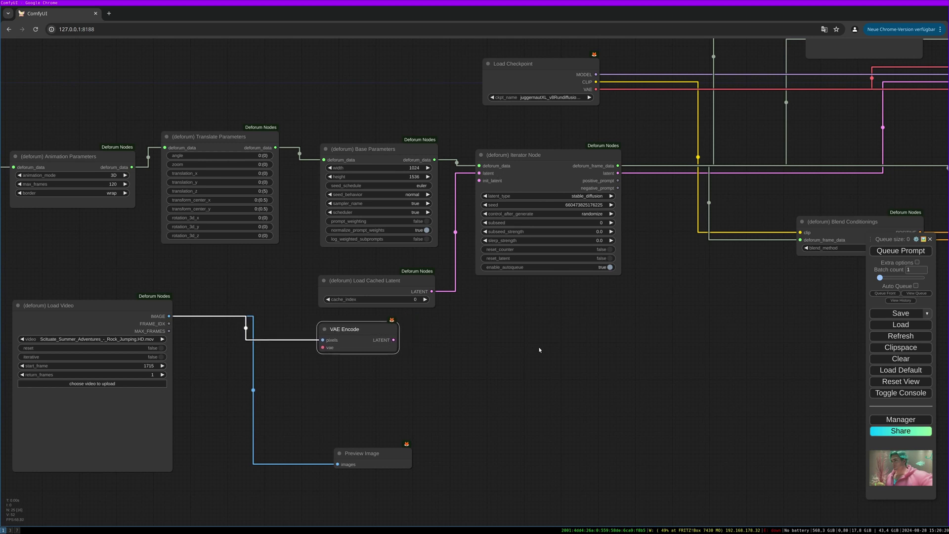
# Move Load Checkpoint above the Animation and Translate Parameters nodes and connect its VAE output to the VAE Encode node's vae input
pyautogui.moveTo(525, 64); pyautogui.dragTo(92, 68)
pyautogui.moveTo(166, 94); pyautogui.dragTo(317, 347)
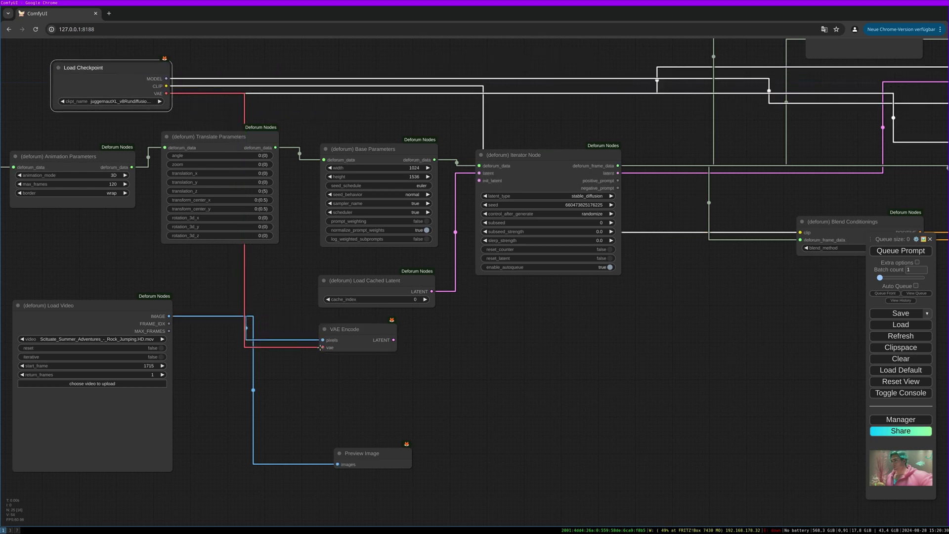
# Choose revAnimated_v122EOL.safetensors as the model in the Load Checkpoint node
pyautogui.click(127, 101)
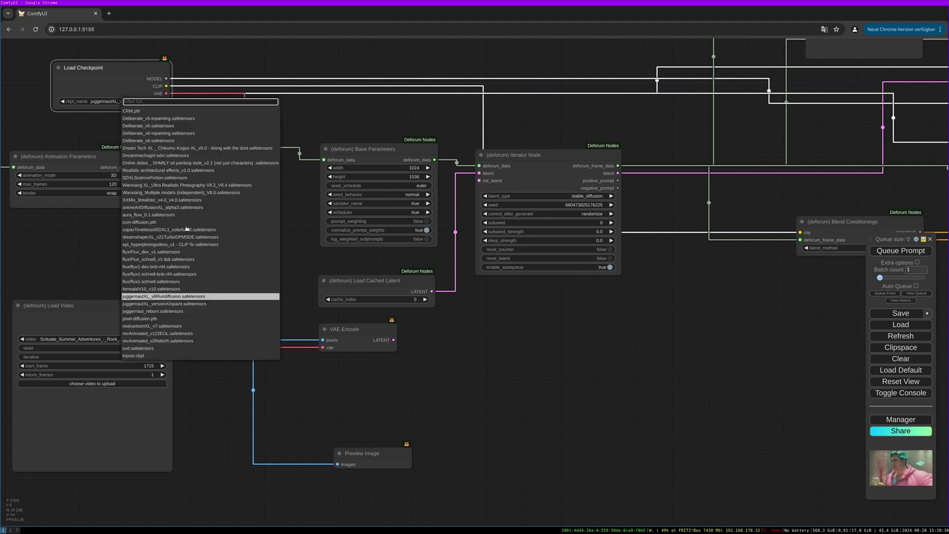
pyautogui.scroll(-3, 186, 233)
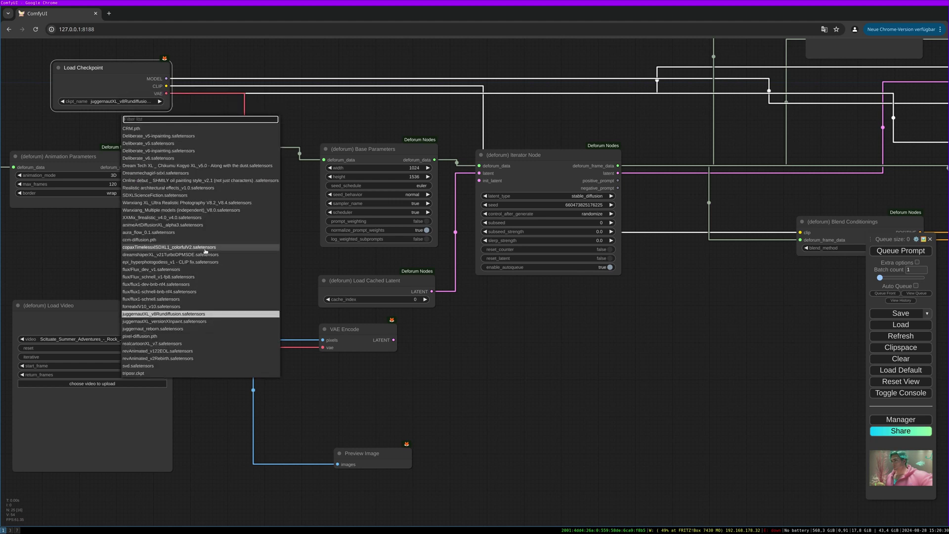
pyautogui.click(191, 351)
pyautogui.moveTo(133, 81); pyautogui.dragTo(135, 74)
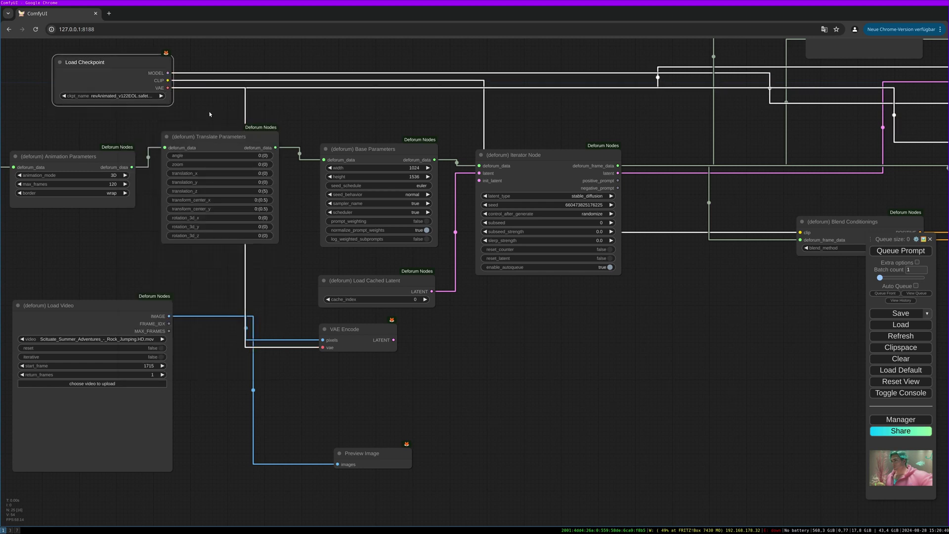
pyautogui.click(128, 96)
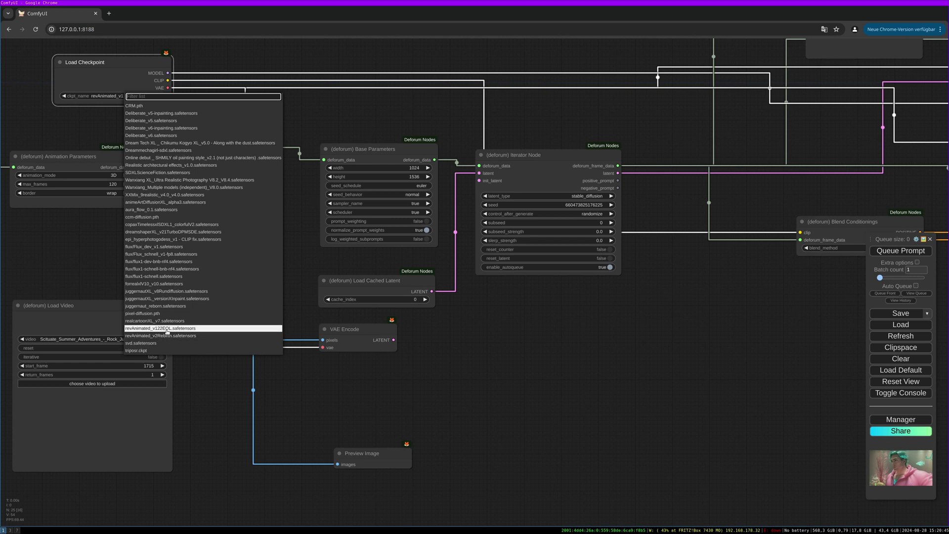
pyautogui.click(173, 328)
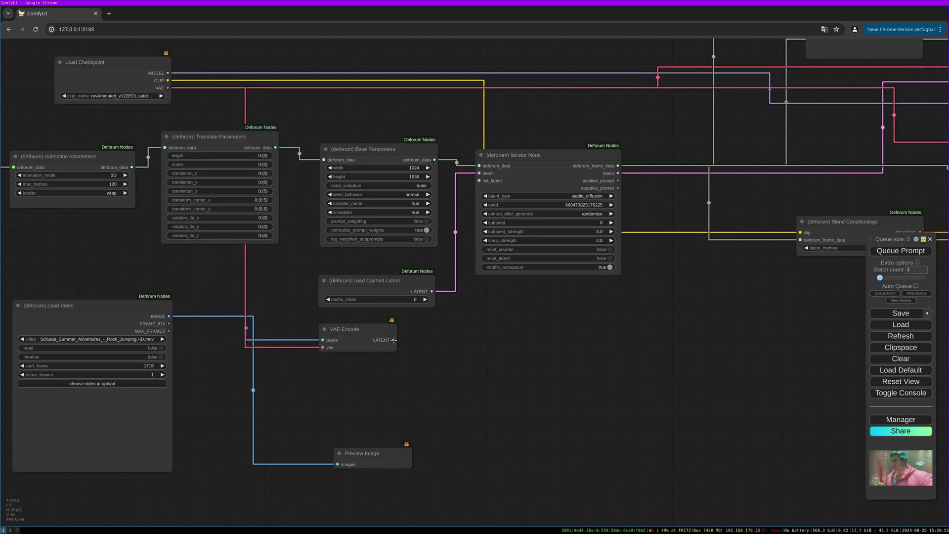
# Connect VAE Encode's LATENT output to the Iterator Node's init_latent input and place Preview Image directly beneath VAE Encode
pyautogui.moveTo(394, 339); pyautogui.dragTo(479, 180)
pyautogui.moveTo(373, 337); pyautogui.dragTo(416, 349)
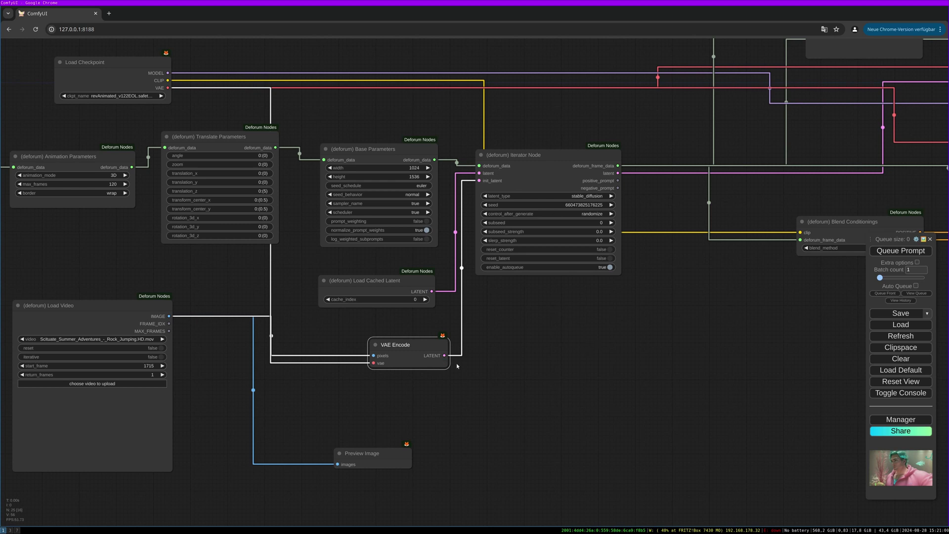
pyautogui.scroll(-2, 511, 368)
pyautogui.moveTo(322, 446); pyautogui.dragTo(336, 390)
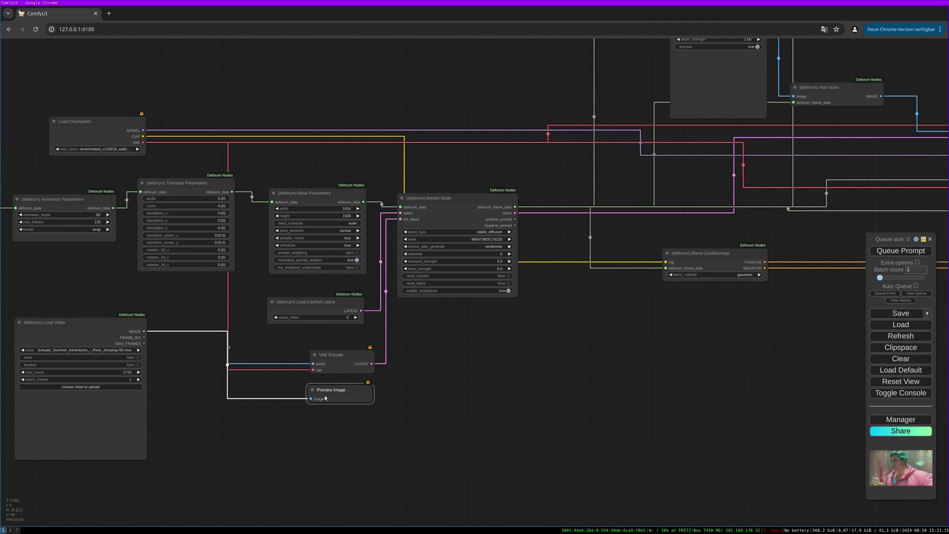
# Turn on reset_counter and reset_latent on the Iterator Node
pyautogui.scroll(3, 478, 319)
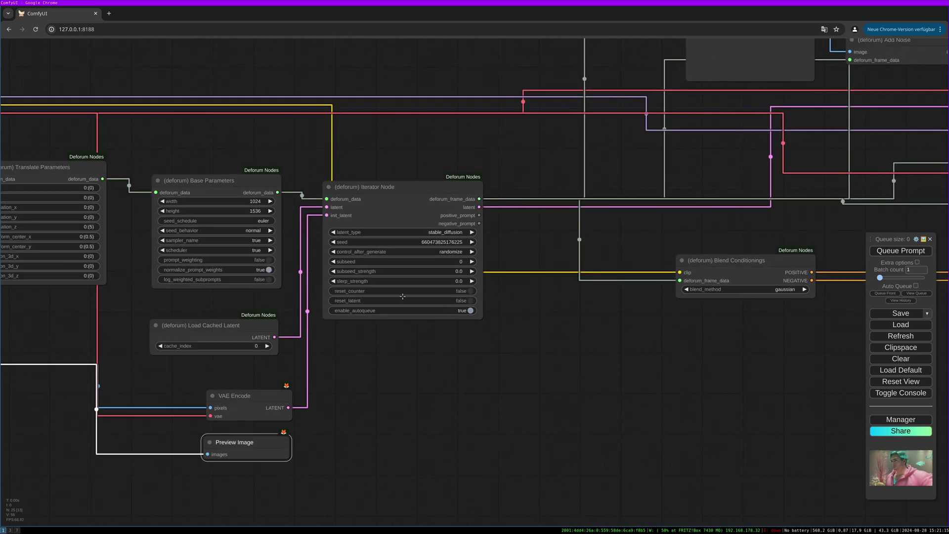
pyautogui.click(468, 293)
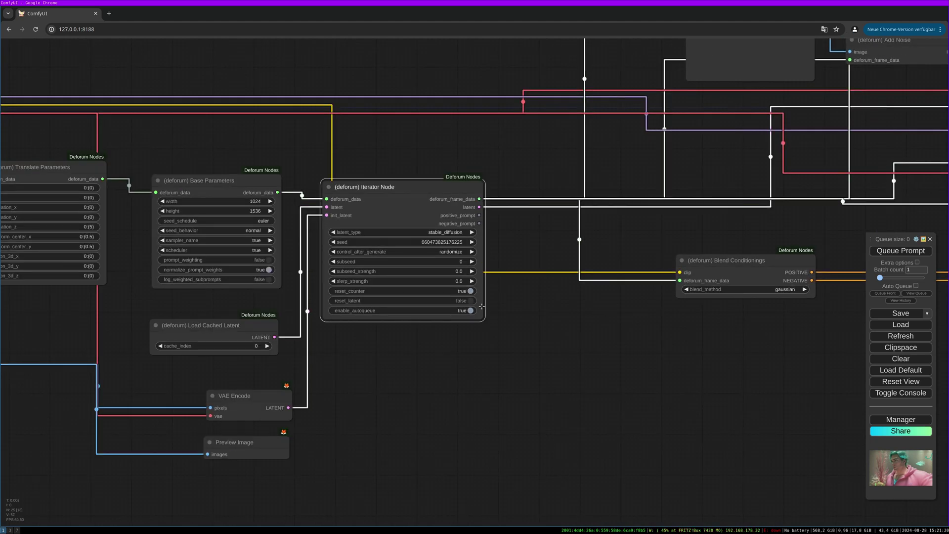
pyautogui.click(471, 300)
pyautogui.moveTo(419, 196); pyautogui.dragTo(421, 190)
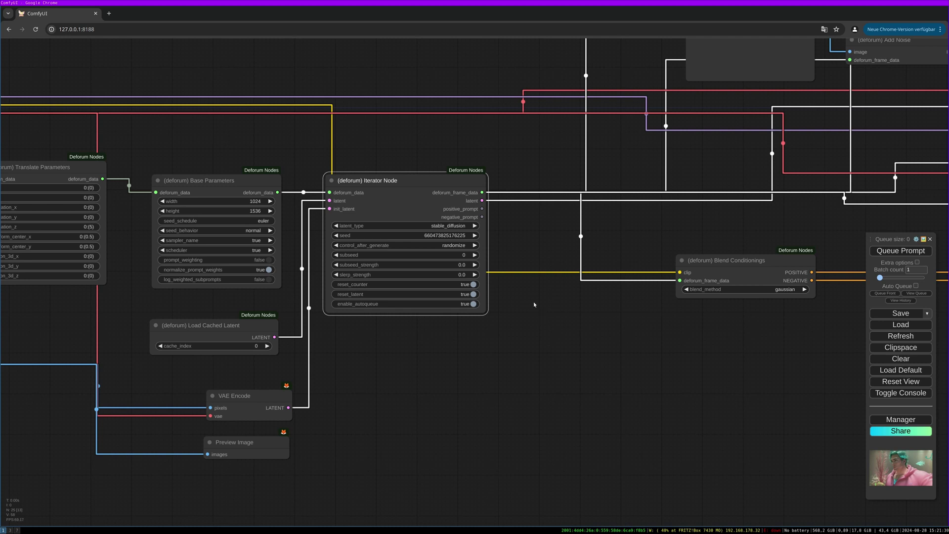
# Queue the workflow to generate a preview of the selected video frame
pyautogui.moveTo(885, 268); pyautogui.dragTo(880, 267)
pyautogui.click(896, 250)
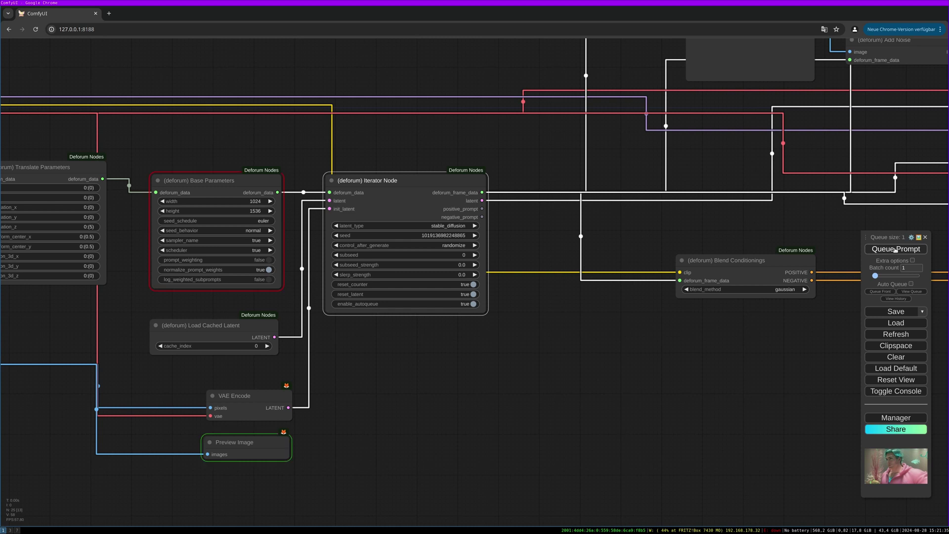
pyautogui.moveTo(578, 464); pyautogui.dragTo(706, 333)
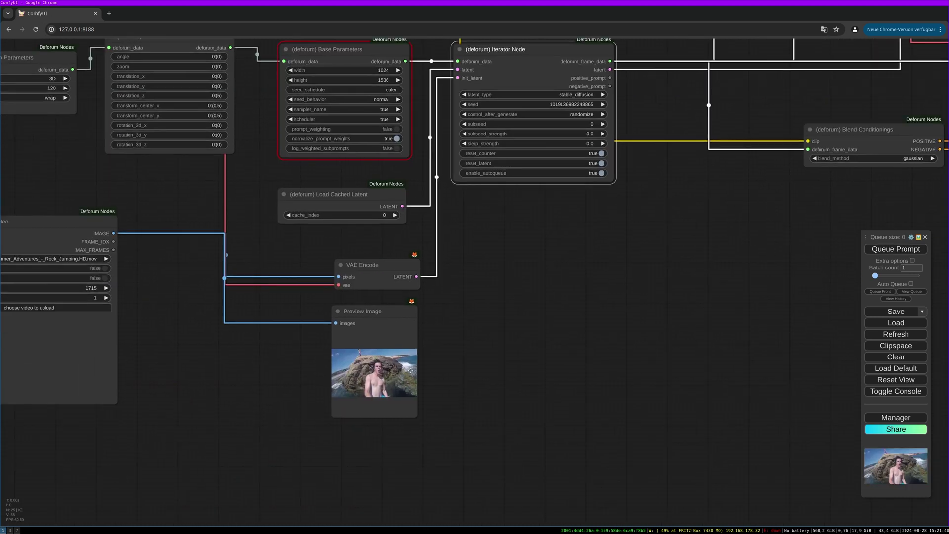
# Enlarge the Preview Image node beneath VAE Encode so the video frame is shown bigger
pyautogui.click(394, 322)
pyautogui.moveTo(394, 322); pyautogui.dragTo(294, 318)
pyautogui.moveTo(311, 404); pyautogui.dragTo(436, 483)
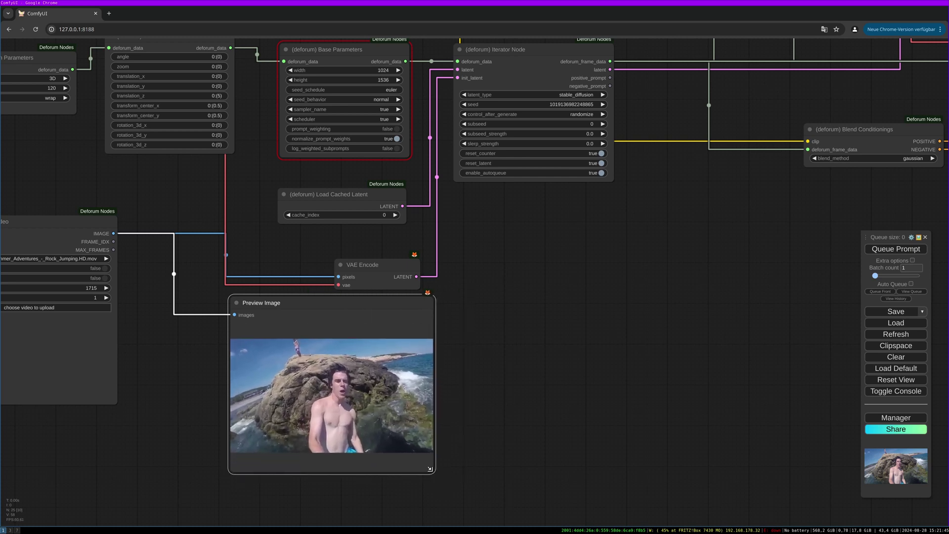
pyautogui.moveTo(416, 314); pyautogui.dragTo(485, 292)
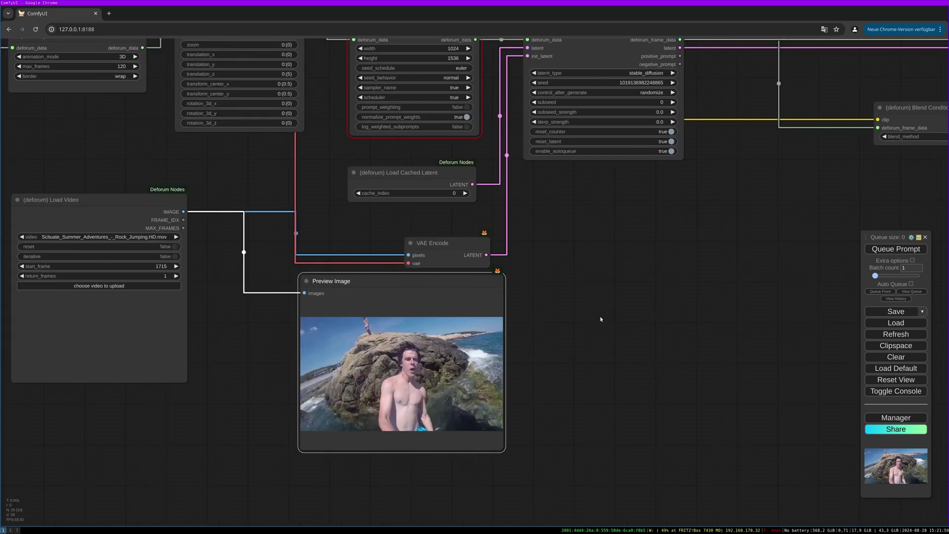
# Move the Load Video node farther away from Preview Image to free space between the two nodes
pyautogui.moveTo(601, 250); pyautogui.dragTo(776, 330)
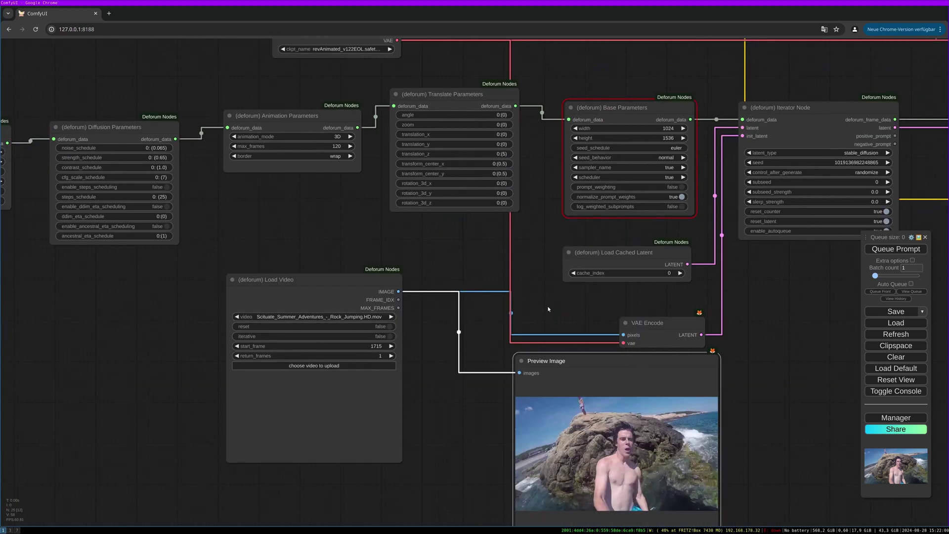
pyautogui.moveTo(339, 307); pyautogui.dragTo(137, 345)
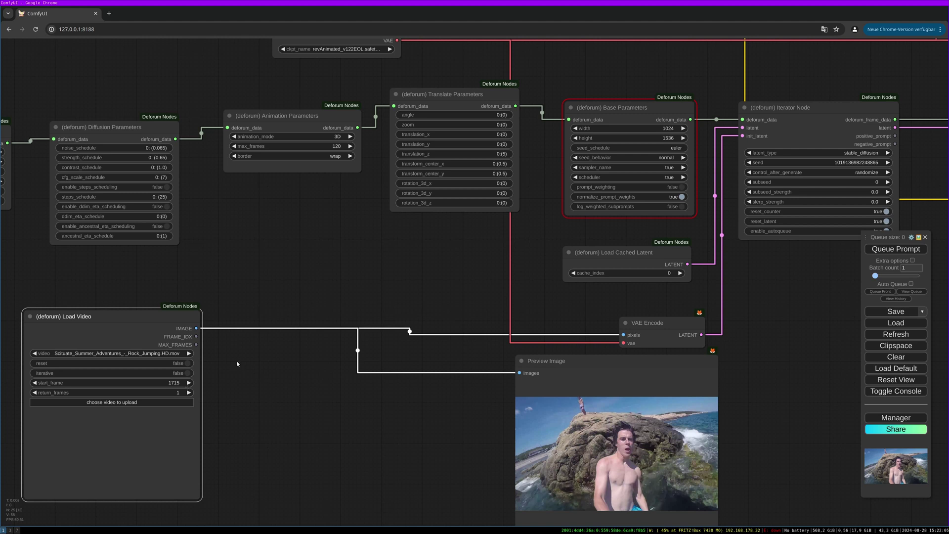
pyautogui.moveTo(237, 364); pyautogui.dragTo(141, 293)
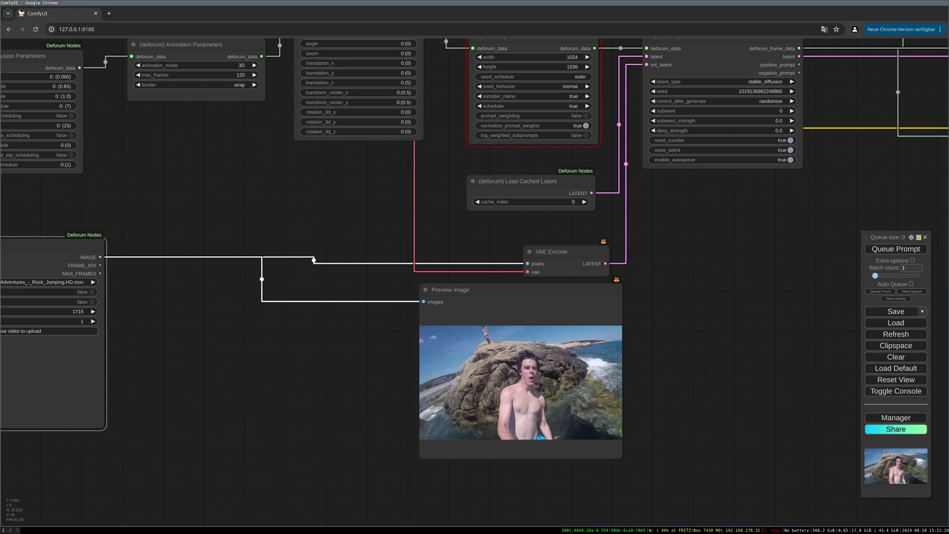
# Add an Upscale Image node between Load Video and Preview Image, with its image input fed by the Load Video IMAGE output
pyautogui.doubleClick(207, 331)
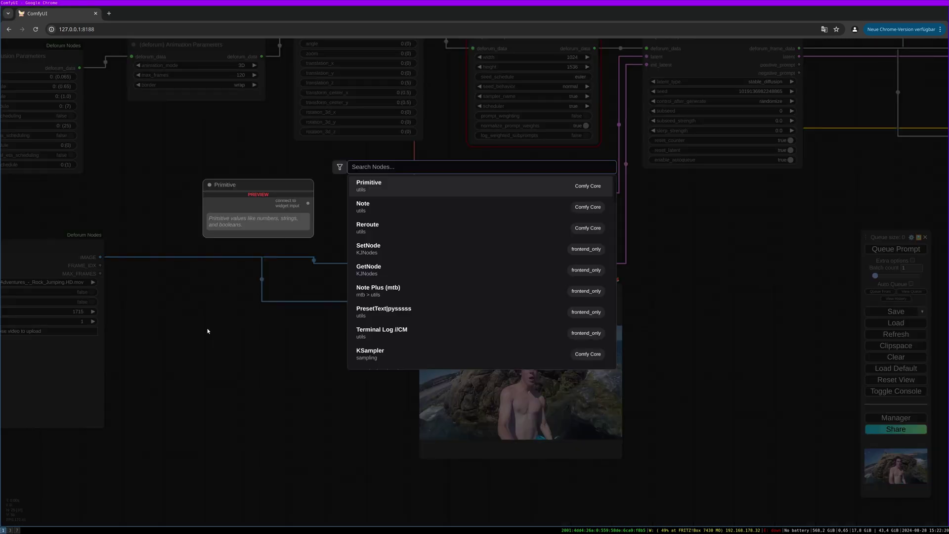
pyautogui.write('upscale image')
pyautogui.click(414, 311)
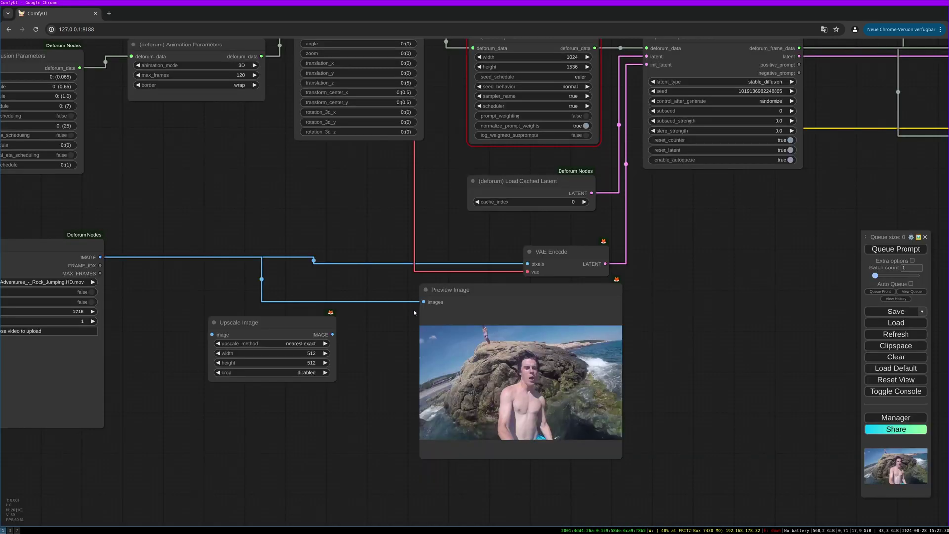
pyautogui.moveTo(225, 334); pyautogui.dragTo(170, 343)
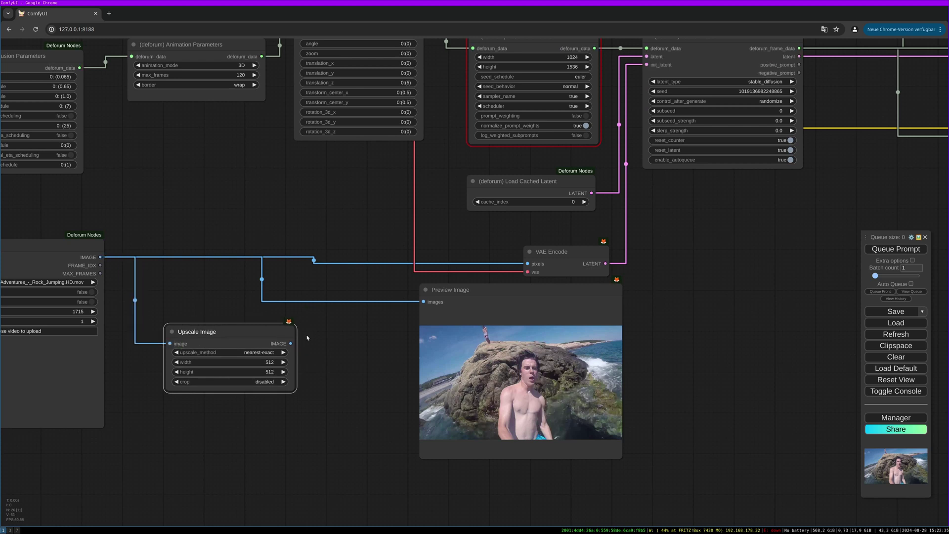
# Connect the Upscale Image output to Preview Image and to VAE Encode's pixels input, spacing the nodes apart
pyautogui.moveTo(290, 344); pyautogui.dragTo(424, 301)
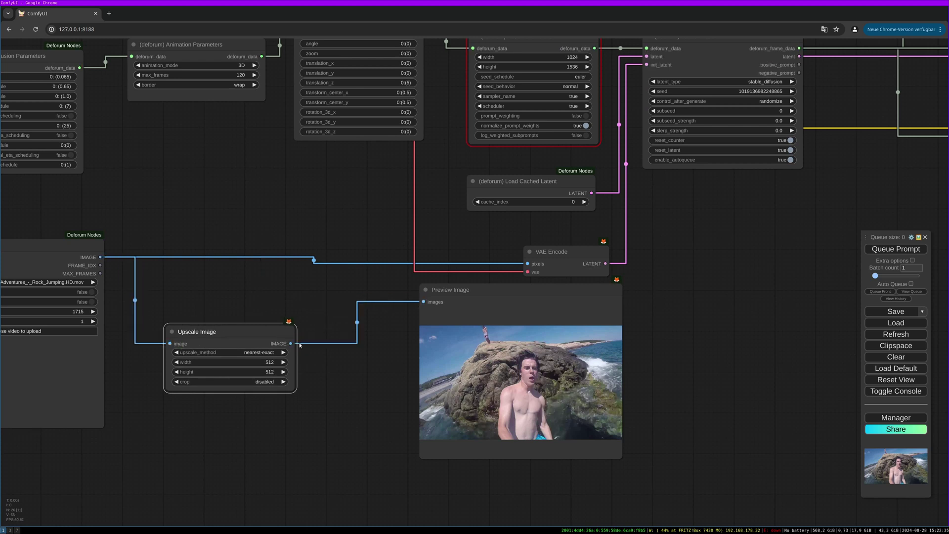
pyautogui.moveTo(290, 344); pyautogui.dragTo(528, 264)
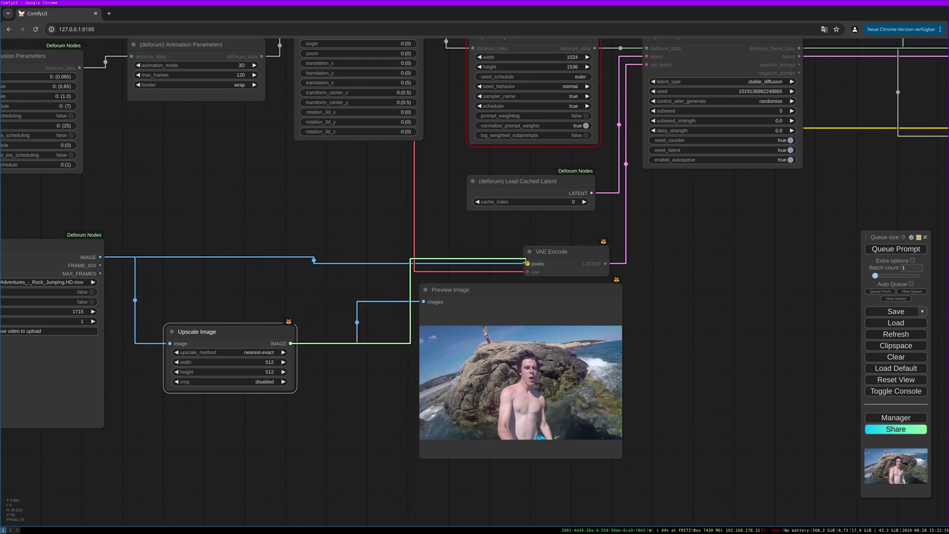
pyautogui.moveTo(501, 299); pyautogui.dragTo(511, 301)
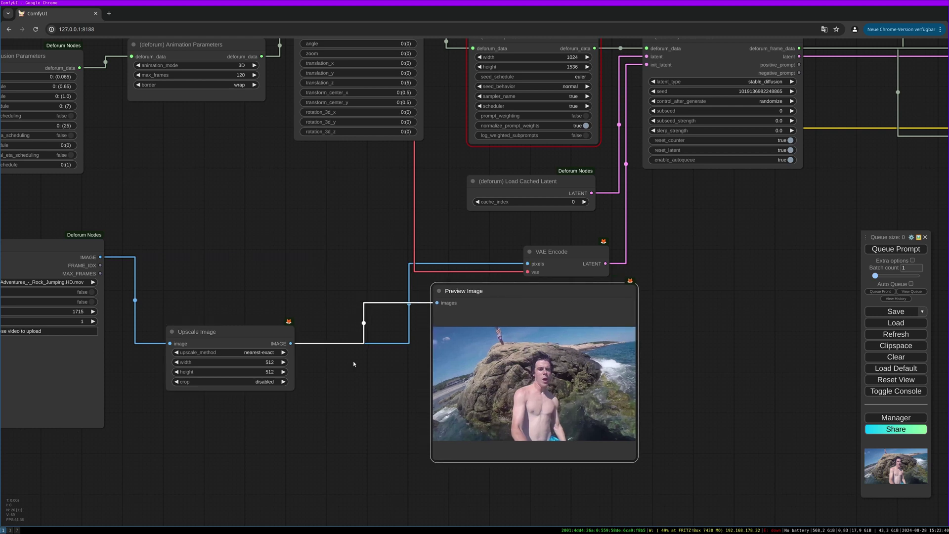
pyautogui.moveTo(339, 432); pyautogui.dragTo(480, 405)
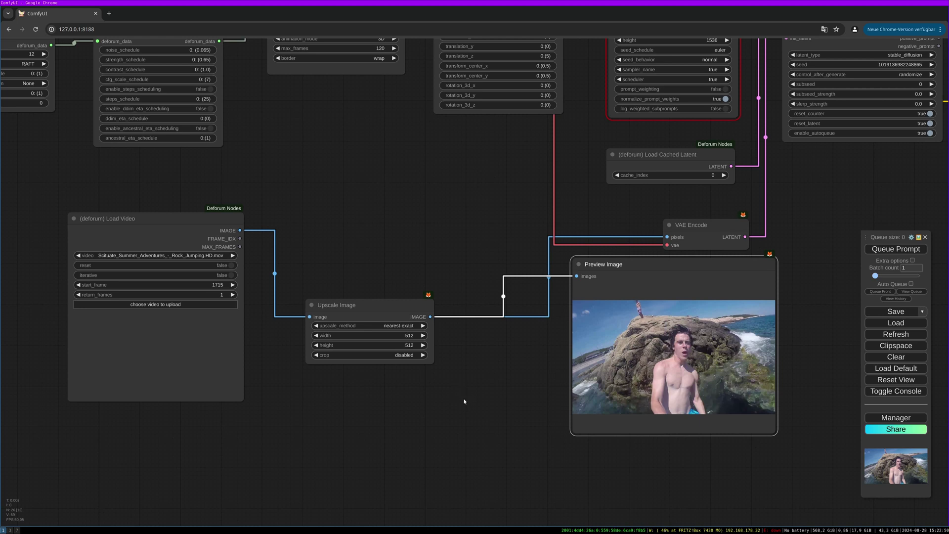
pyautogui.moveTo(346, 305); pyautogui.dragTo(370, 305)
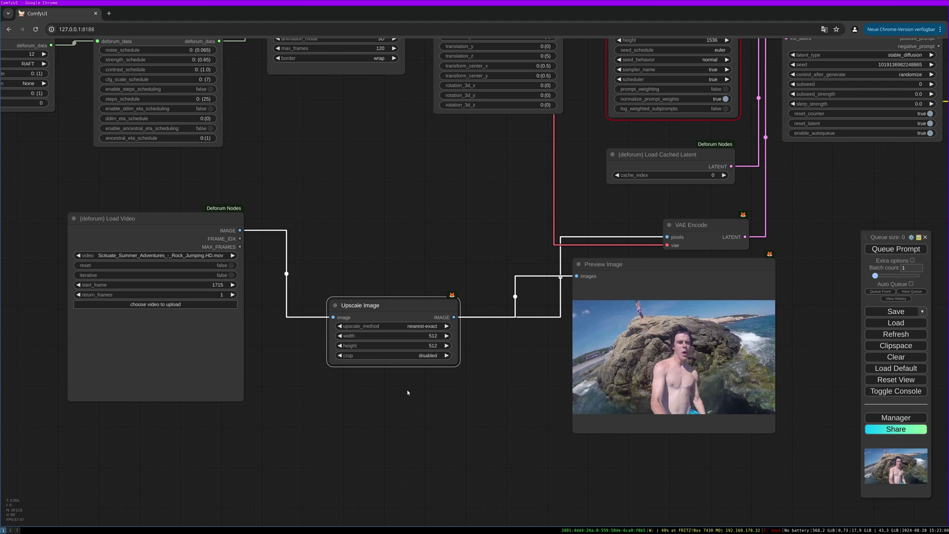
# Set the Upscale Image node's width to 1280 and height to 720
pyautogui.click(430, 336)
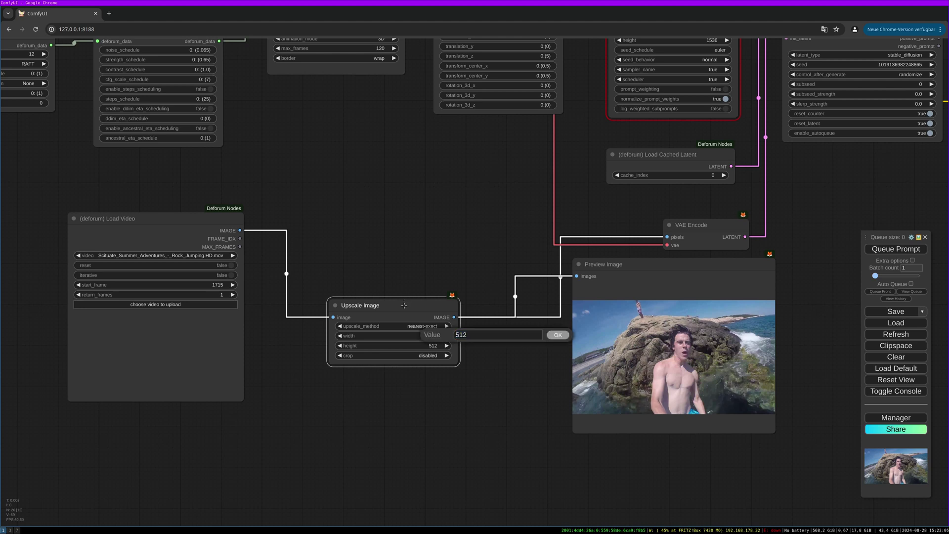
pyautogui.moveTo(402, 297); pyautogui.dragTo(409, 273)
pyautogui.write('1280')
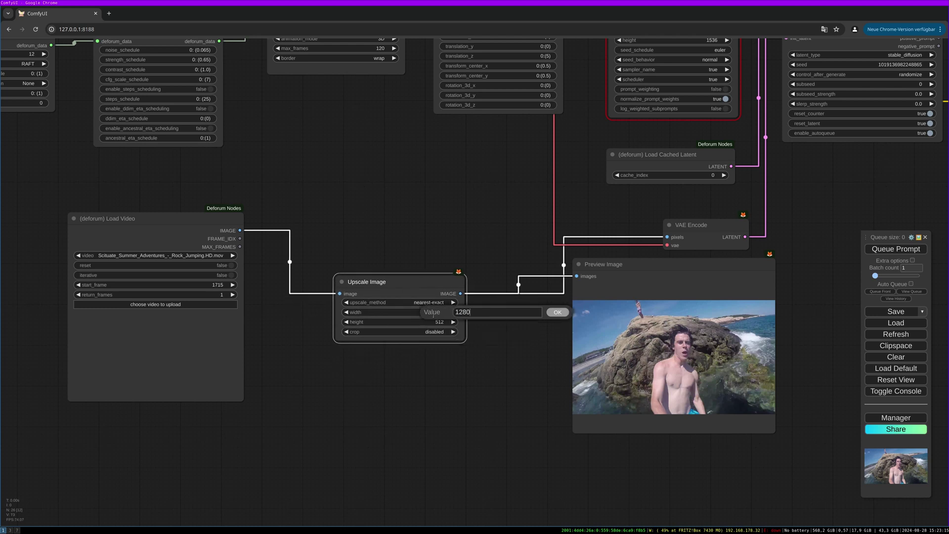
pyautogui.press('Return')
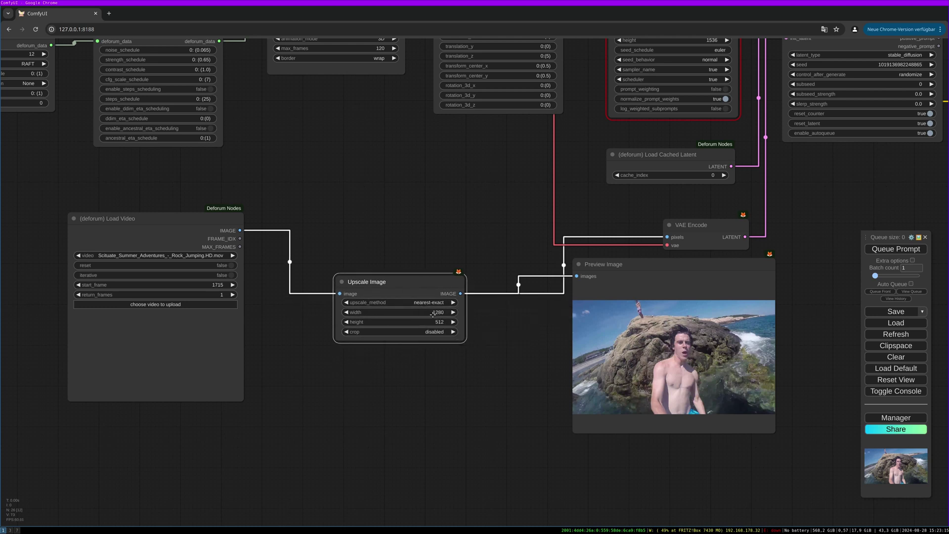
pyautogui.click(441, 323)
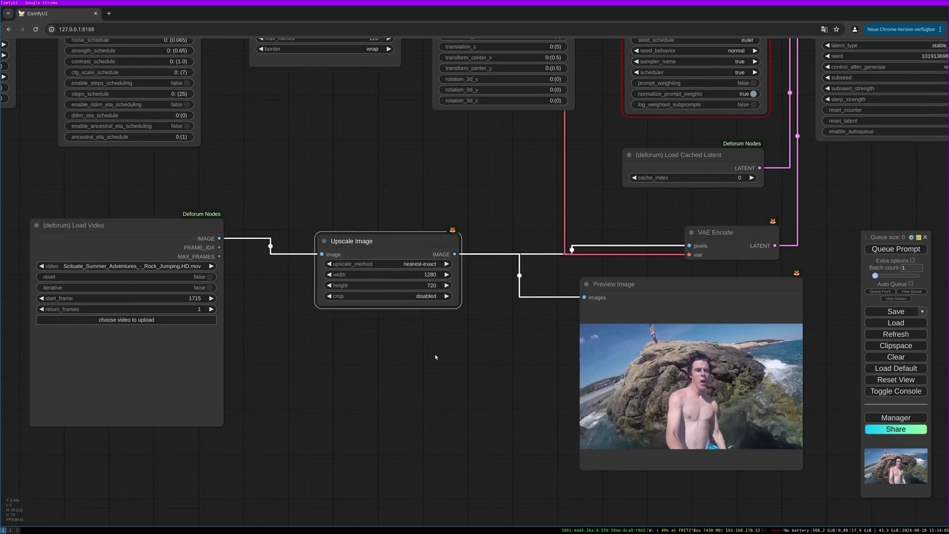
# Set the Base Parameters node's width to 1280 and height to 720, and toggle its prompt_weighting option
pyautogui.scroll(-5, 436, 357)
pyautogui.scroll(3, 439, 352)
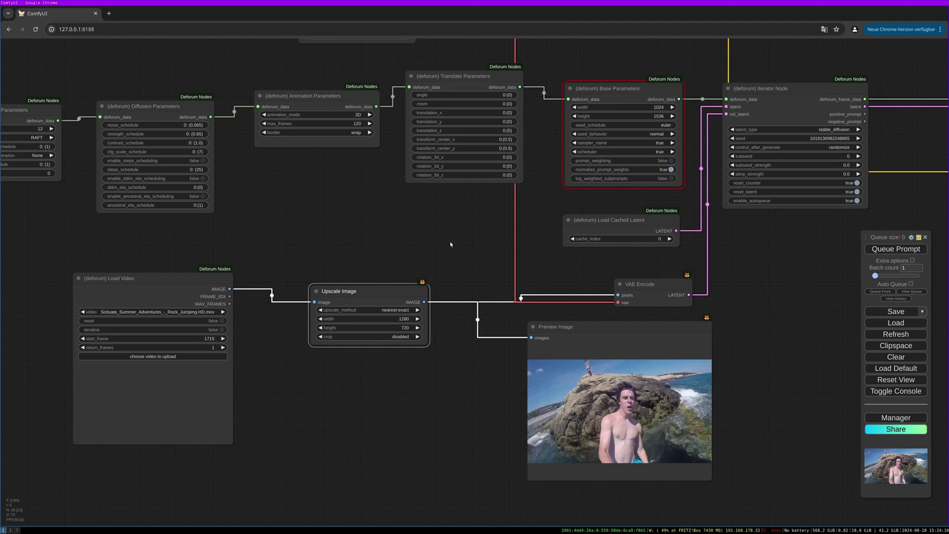
pyautogui.moveTo(438, 245); pyautogui.dragTo(424, 276)
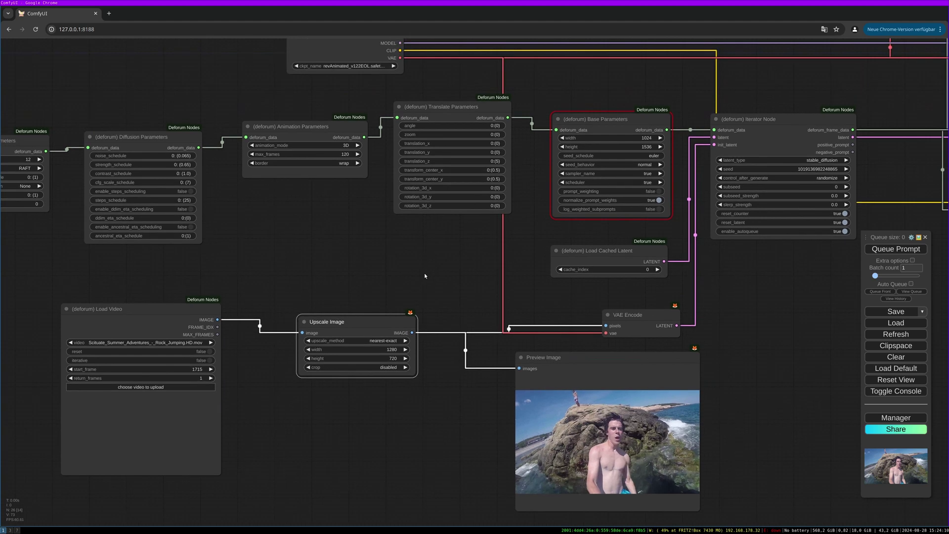
pyautogui.click(645, 138)
pyautogui.write('1280')
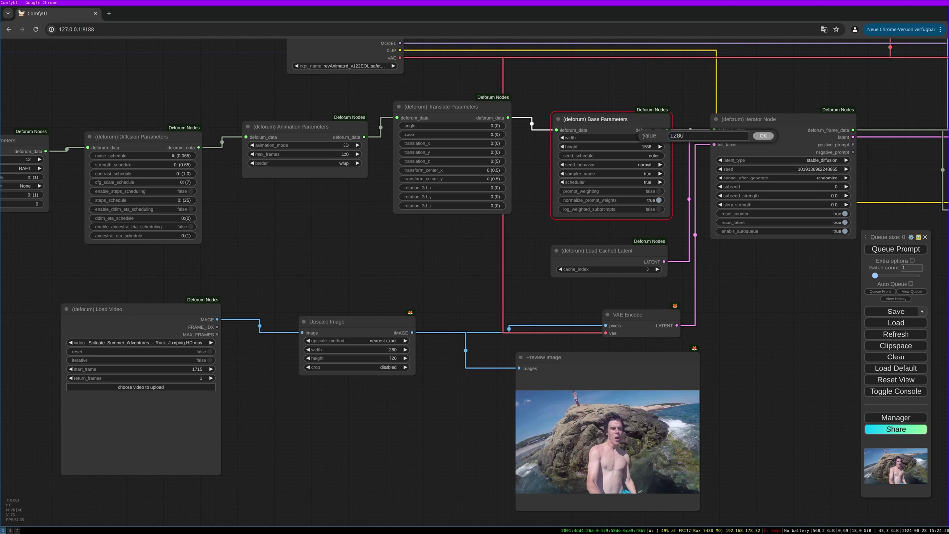
pyautogui.press('Return')
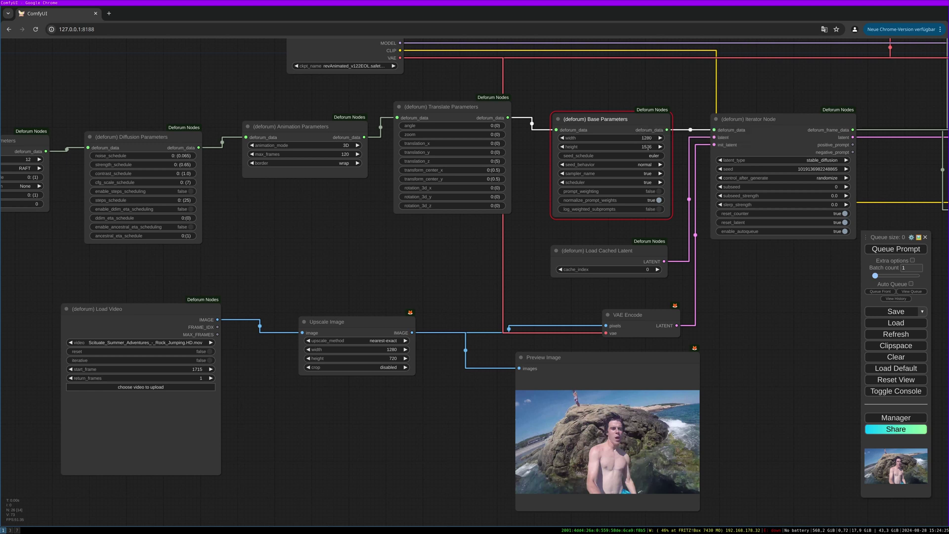
pyautogui.click(649, 147)
pyautogui.write('720')
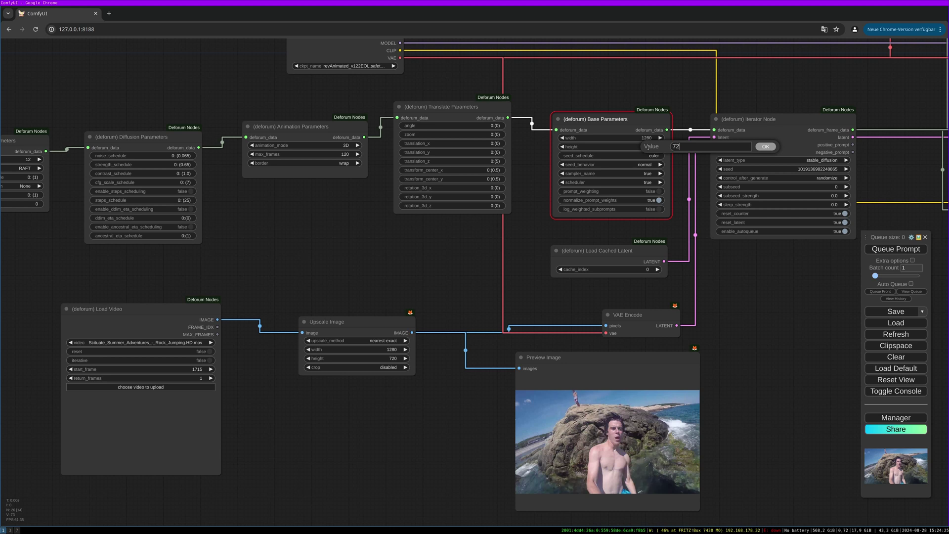
pyautogui.press('Return')
pyautogui.moveTo(645, 121); pyautogui.dragTo(638, 126)
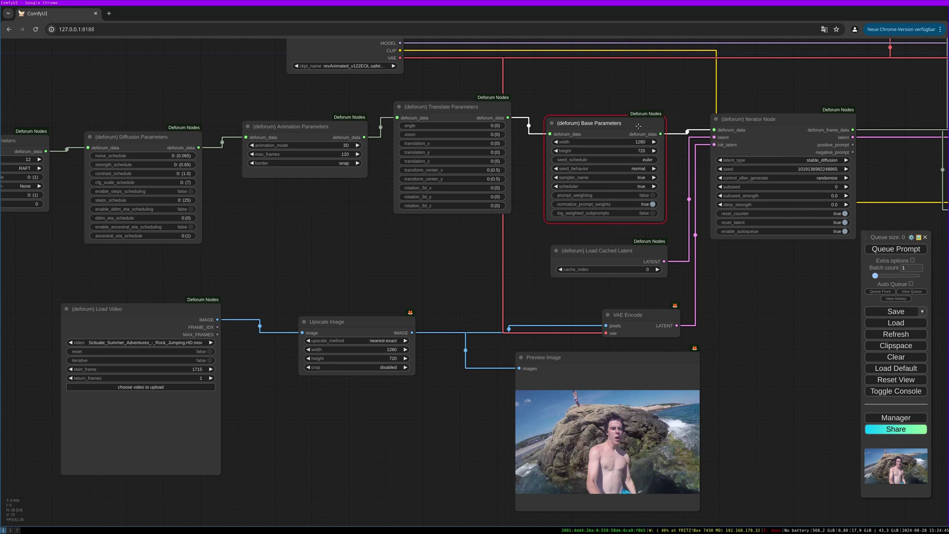
pyautogui.click(652, 195)
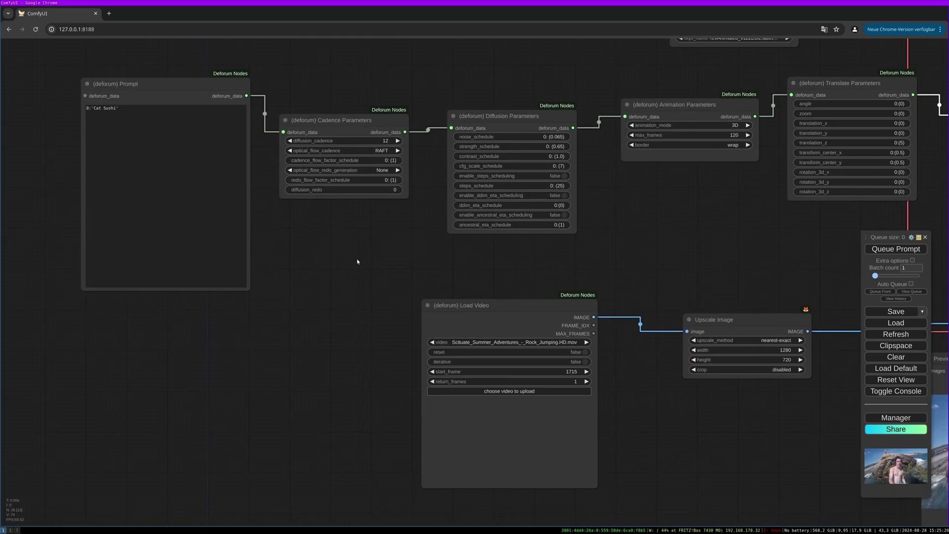
# Replace the Deforum Prompt text with underwater scenes featuring colorful neon jellyfish, keyed at frames 0, 10, 60, 90 and 120
pyautogui.moveTo(356, 260); pyautogui.dragTo(496, 377)
pyautogui.moveTo(335, 216); pyautogui.dragTo(309, 225)
pyautogui.click(305, 249)
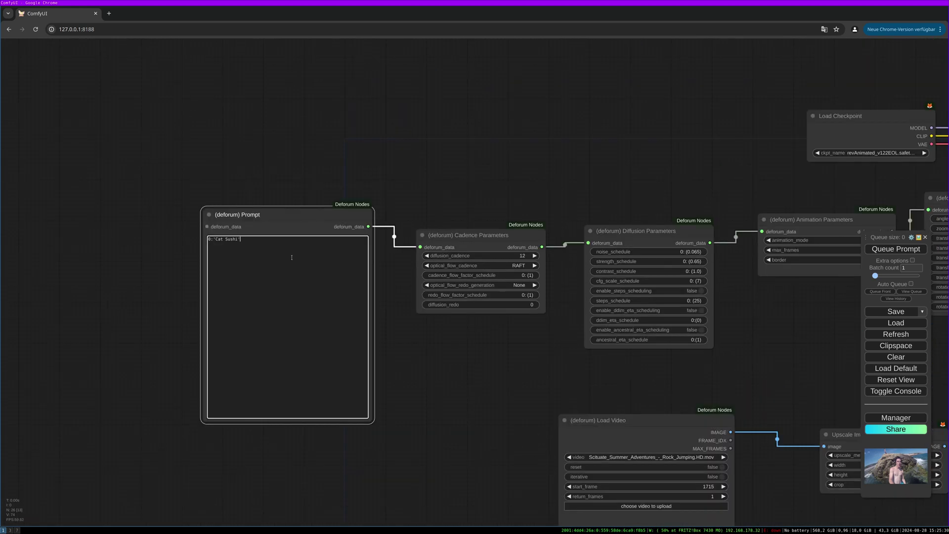
pyautogui.hotkey('ctrl', 'a')
pyautogui.write('0:"a man underwater with slightly open mouth, colorful neon jellyfish swimming around", 10:"a man underwater with closed mouth, colorful neon jellyfish swimming around", 60:"a man with diving suite and without goggles underwater, colorful neon jellyfish swimming around", 90:"aquaman with underwater in aquarium, colorful neon jellyfish swimming around", 120:"a man underwater in front of a colorful coralreef, colorful neon jellyfish swimming around"')
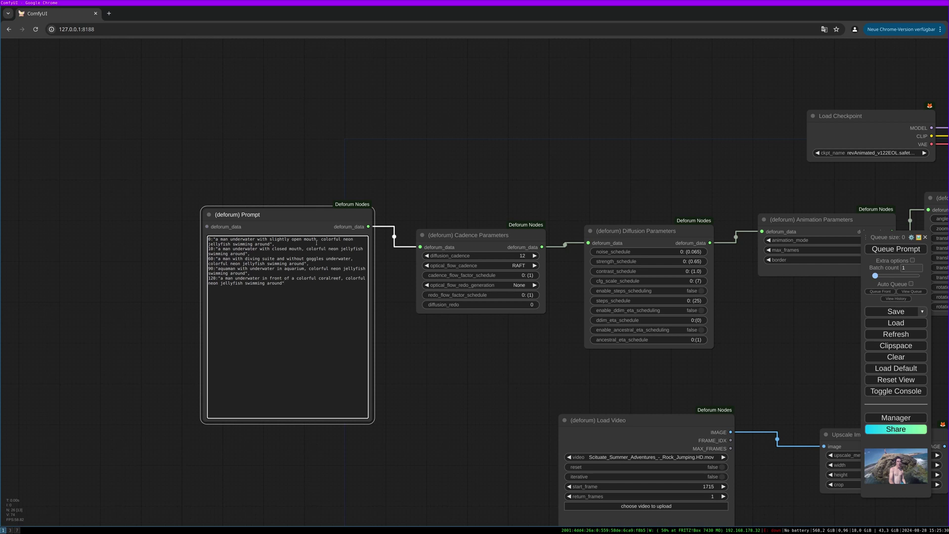
pyautogui.click(386, 293)
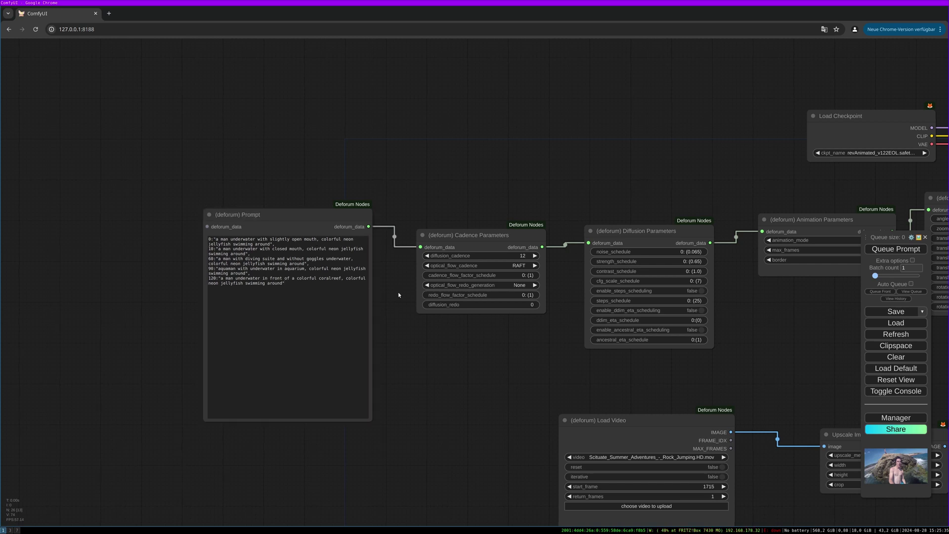
# Examine the prompt schedule's syntax: frame numbers, colons, quoted descriptions and the commas separating the keyframes
pyautogui.scroll(6, 399, 292)
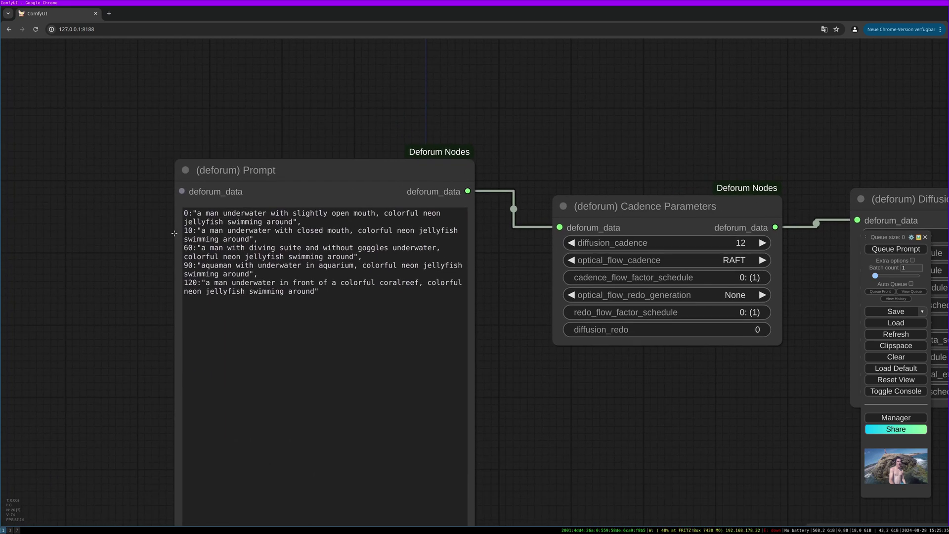
pyautogui.doubleClick(186, 213)
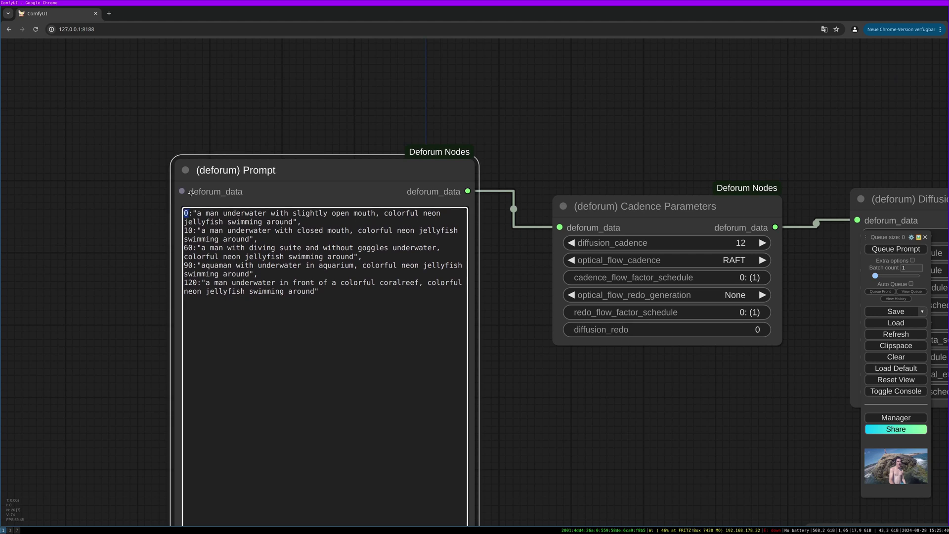
pyautogui.click(193, 214)
pyautogui.moveTo(197, 213); pyautogui.dragTo(293, 222)
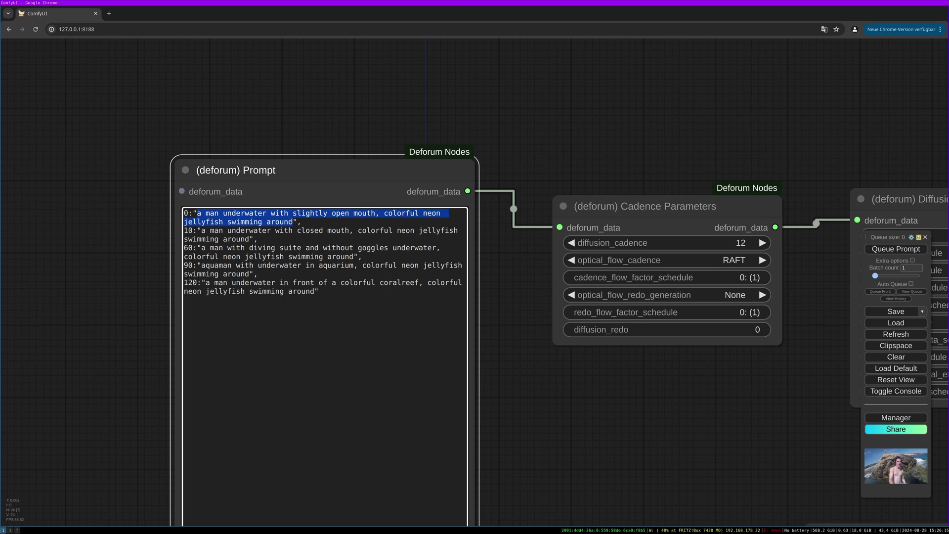
pyautogui.click(296, 221)
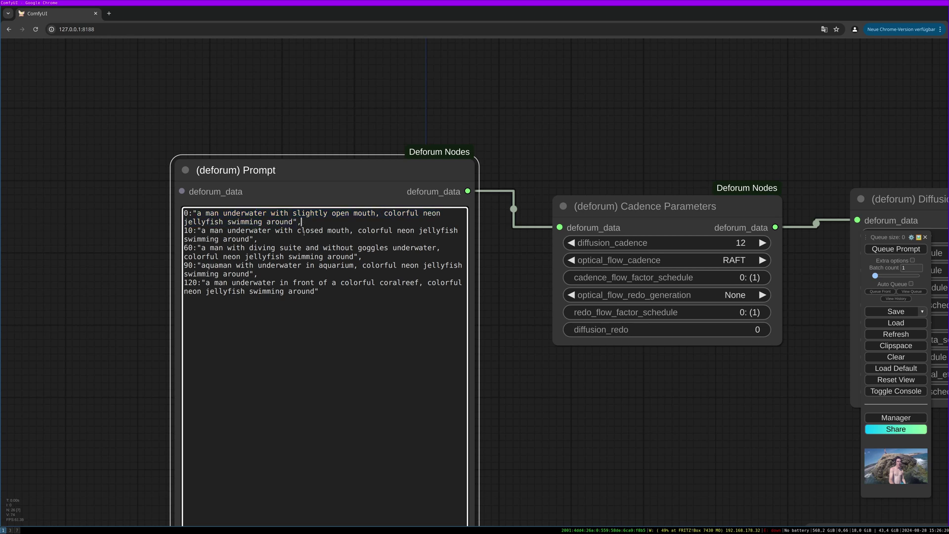
pyautogui.moveTo(318, 173); pyautogui.dragTo(331, 123)
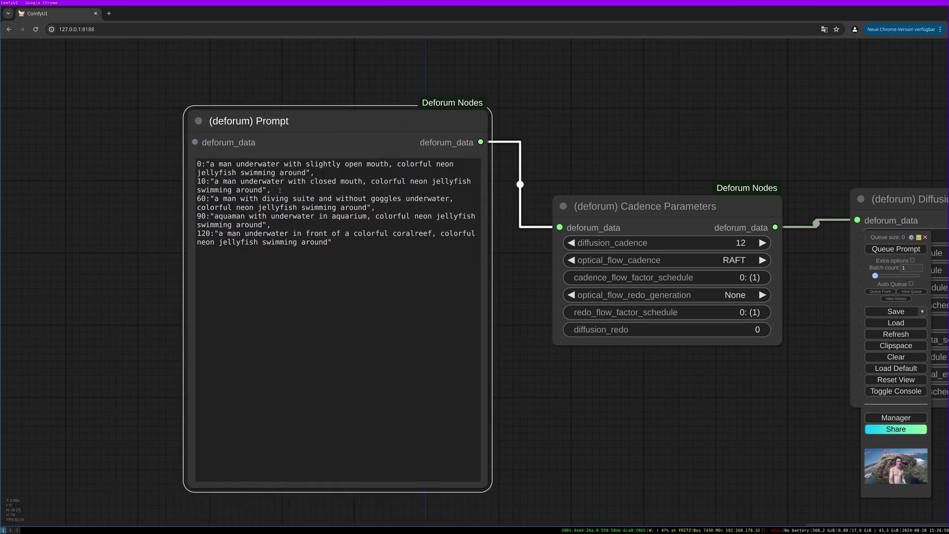
pyautogui.click(327, 174)
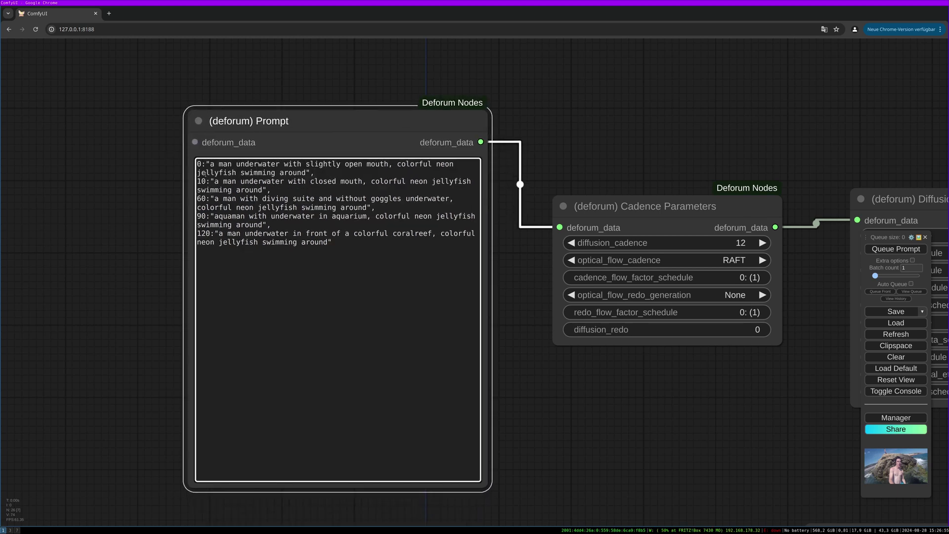
pyautogui.moveTo(197, 181); pyautogui.dragTo(202, 181)
pyautogui.moveTo(210, 182); pyautogui.dragTo(269, 190)
pyautogui.click(201, 181)
pyautogui.doubleClick(199, 163)
pyautogui.press('Right')
pyautogui.hotkey('shift', 'Right')
pyautogui.hotkey('shift', 'Right')
pyautogui.press('Left')
pyautogui.press('Down')
pyautogui.press('Down')
pyautogui.doubleClick(208, 164)
pyautogui.click(306, 173)
pyautogui.click(349, 244)
pyautogui.click(271, 219)
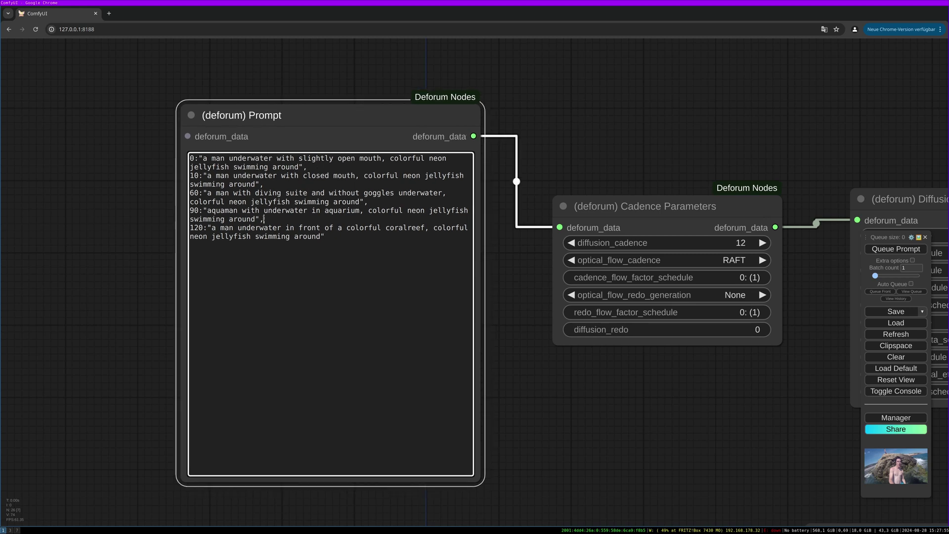
pyautogui.hotkey('shift', 'Left')
# Replace the whole prompt schedule with two keyframes, 0:"a man underwater" and 20:"a fish underwater", separated by a comma and line break
pyautogui.moveTo(356, 245); pyautogui.dragTo(184, 156)
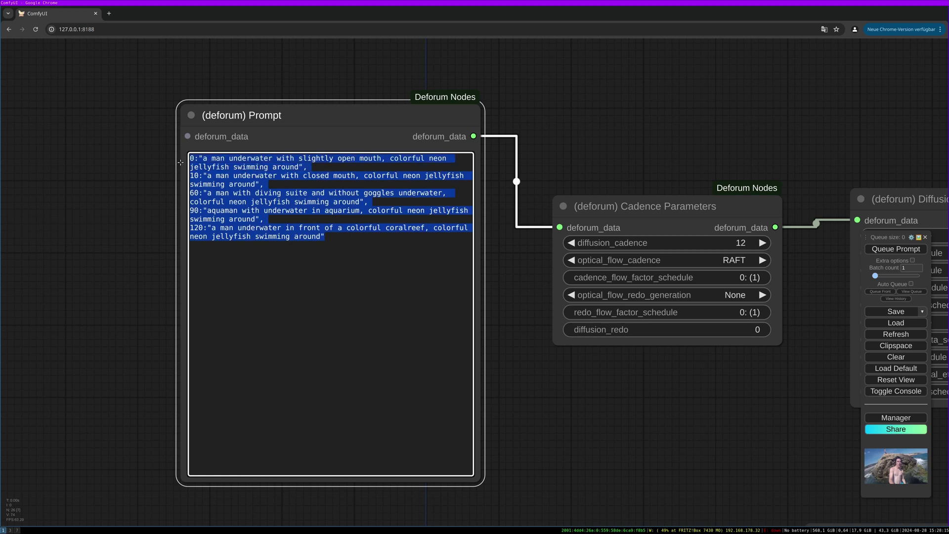
pyautogui.write('0')
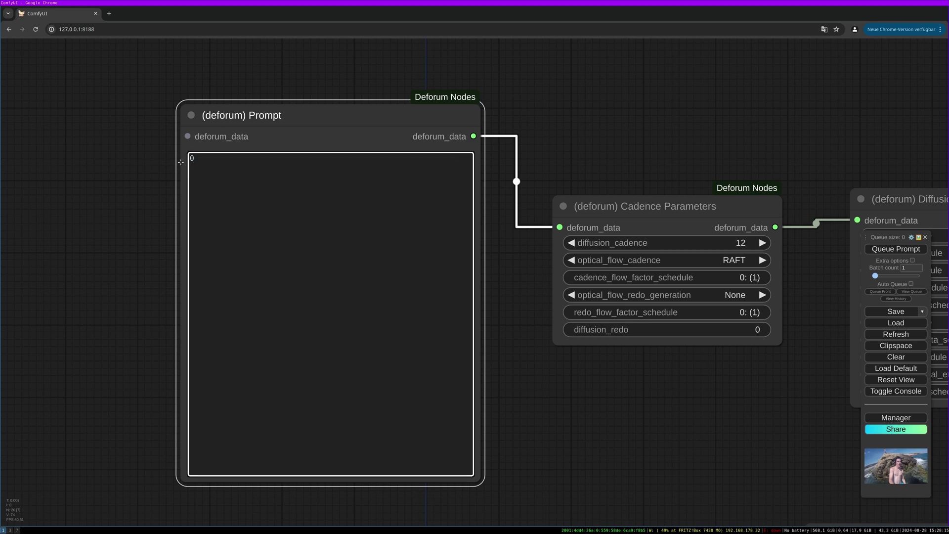
pyautogui.write(':"a man')
pyautogui.write('jumping into')
pyautogui.hotkey('ctrl', 'BackSpace')
pyautogui.hotkey('ctrl', 'BackSpace')
pyautogui.write('underwater",')
pyautogui.press('Return')
pyautogui.write('20:"a fish underwater')
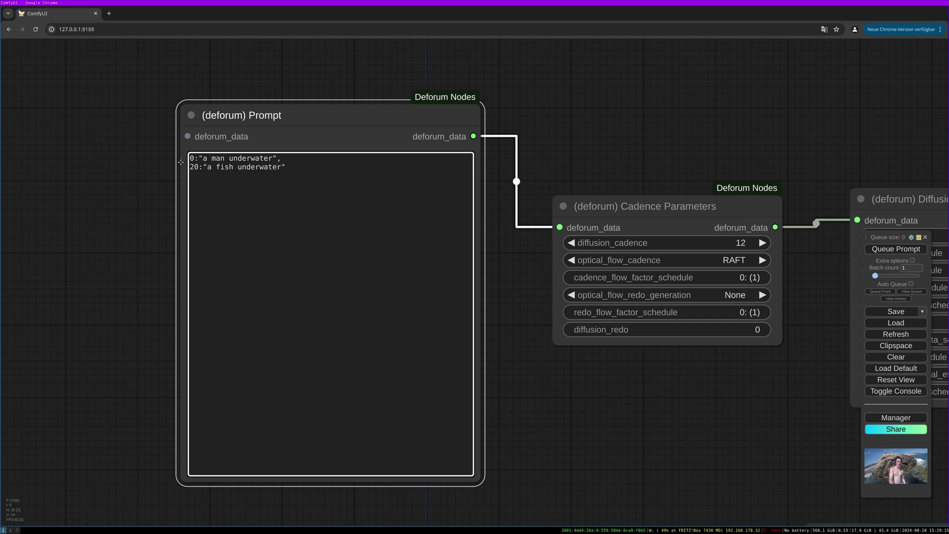
# Add a comma and a third keyframe, 30:"a bike underwater", on a new line of the prompt schedule
pyautogui.write('",')
pyautogui.press('Return')
pyautogui.write('30:"a bike underwater')
pyautogui.moveTo(351, 119); pyautogui.dragTo(344, 117)
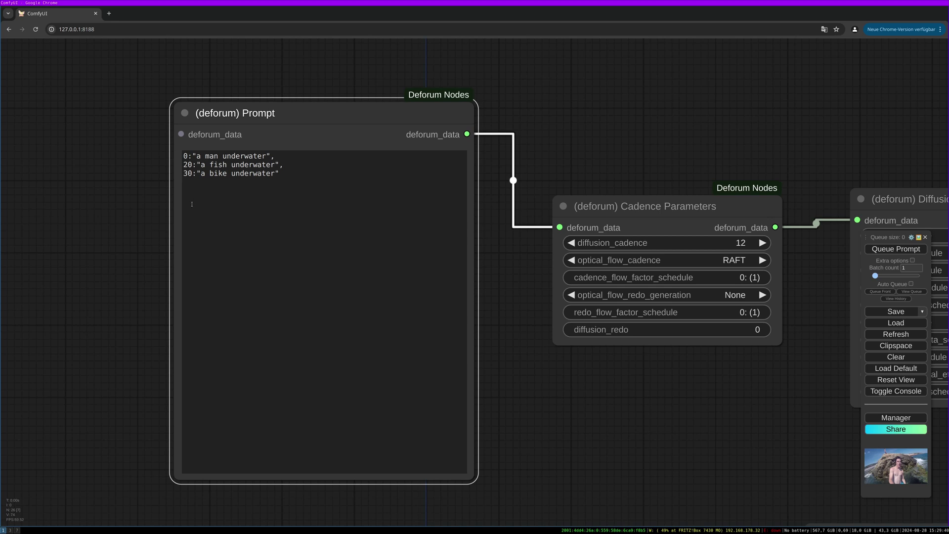
# Extend the frame 0 prompt to read "a man with a slightly open mouth underwater"
pyautogui.click(329, 173)
pyautogui.hotkey('ctrl', 'a')
pyautogui.click(311, 178)
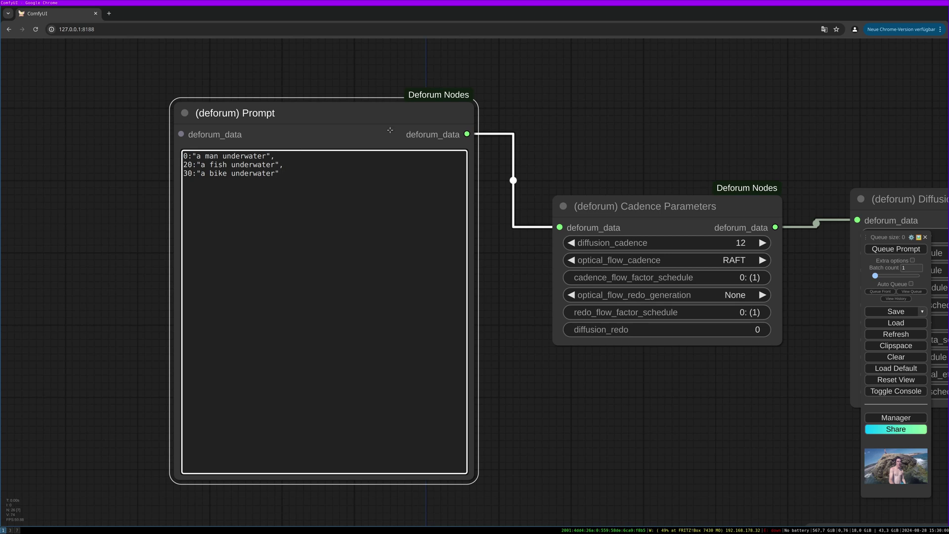
pyautogui.click(222, 156)
pyautogui.write('with')
pyautogui.write(' a')
pyautogui.write(' slightly o')
pyautogui.write('pen m')
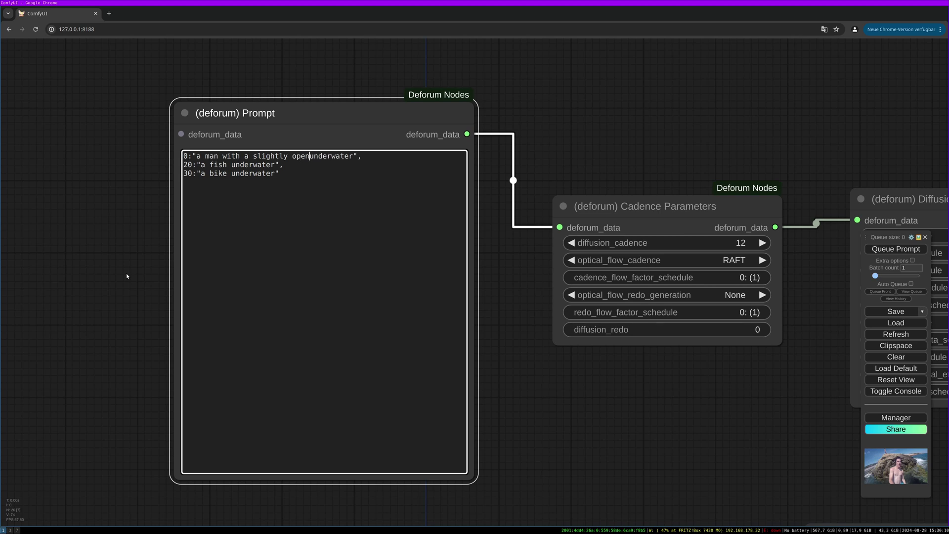
pyautogui.write('outh')
pyautogui.click(327, 144)
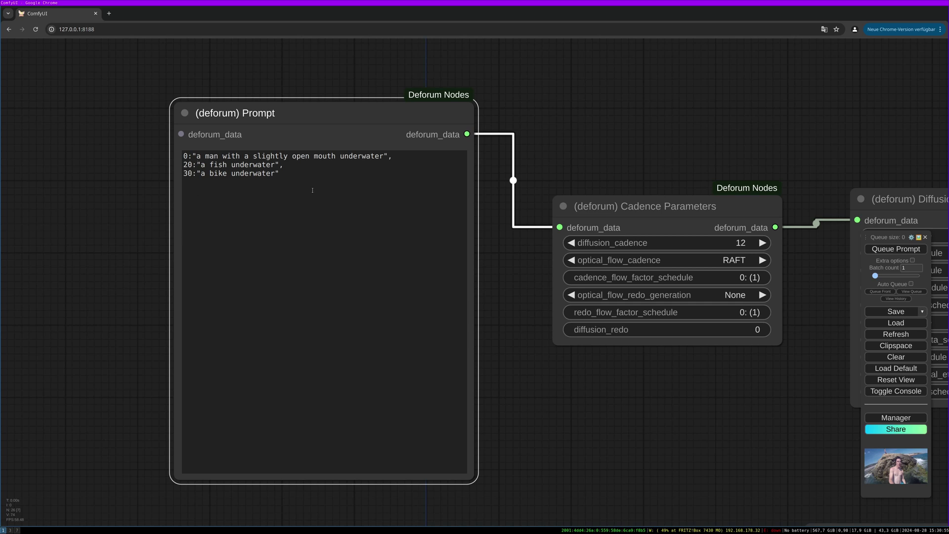
pyautogui.moveTo(438, 94); pyautogui.dragTo(454, 96)
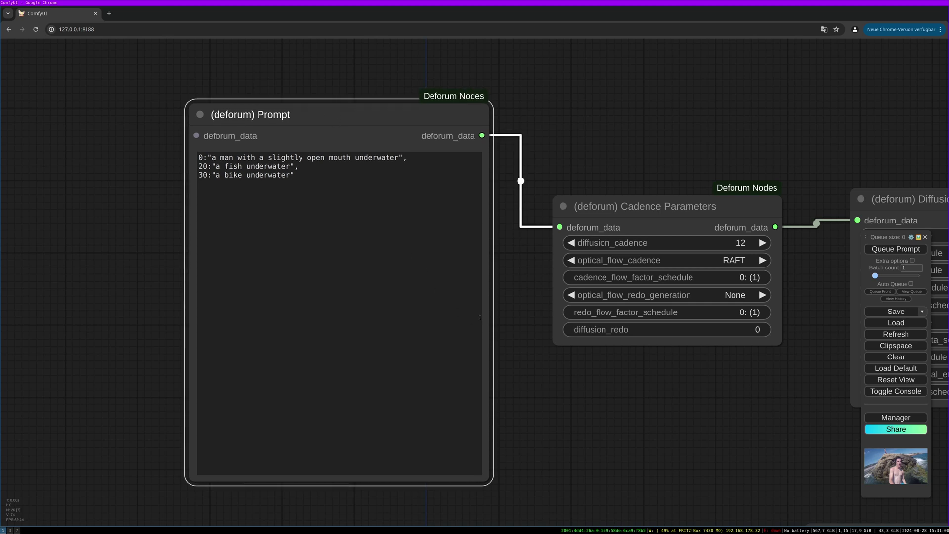
# Move the Cadence Parameters node slightly and set its diffusion_cadence to 2
pyautogui.hscroll(5, 513, 349)
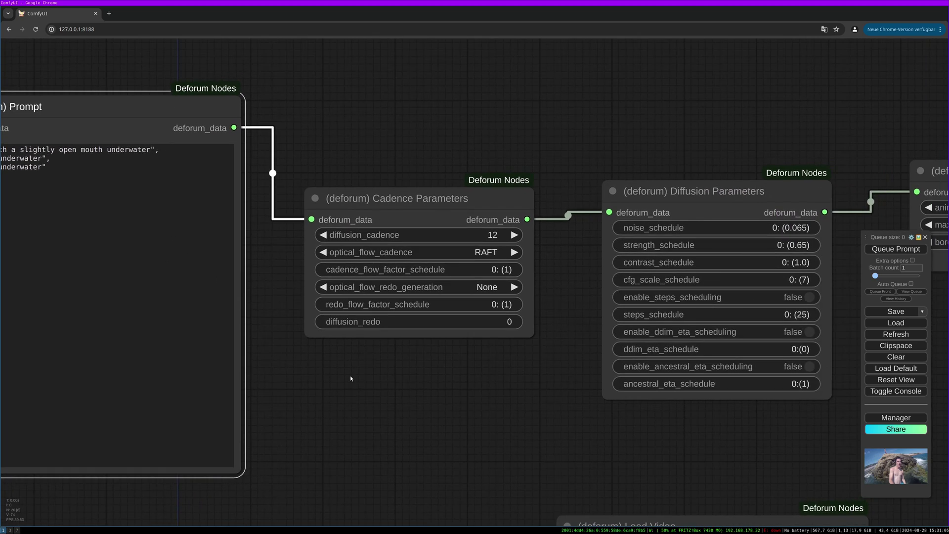
pyautogui.moveTo(442, 195); pyautogui.dragTo(460, 196)
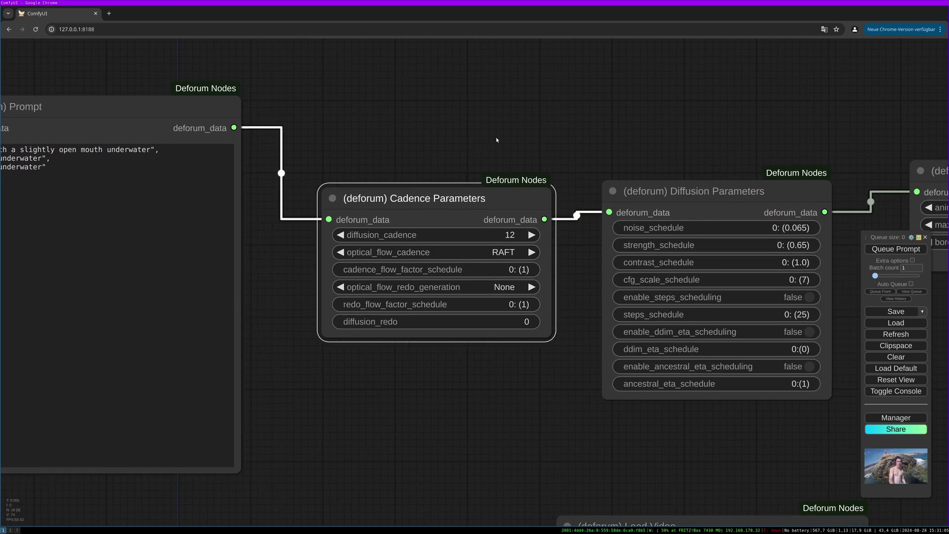
pyautogui.hscroll(2, 487, 157)
pyautogui.scroll(2, 488, 157)
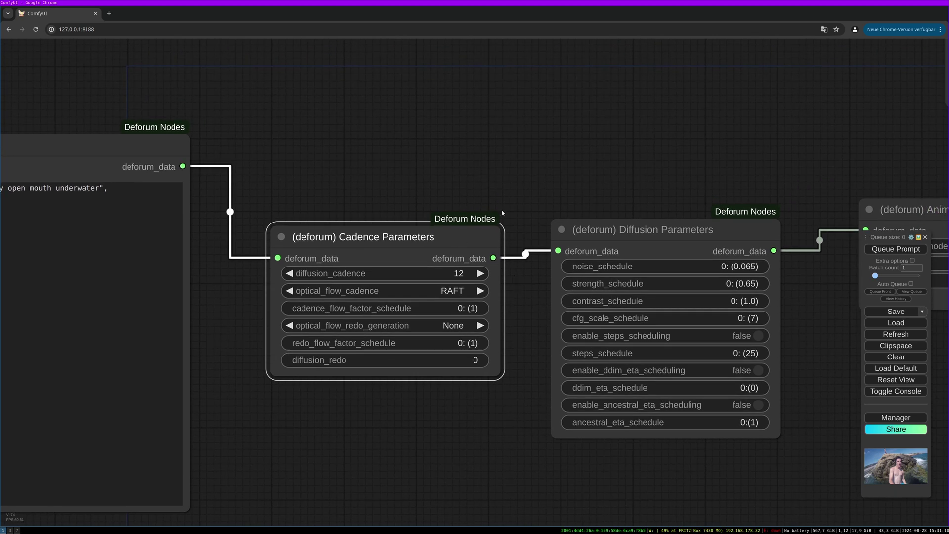
pyautogui.moveTo(457, 224); pyautogui.dragTo(455, 230)
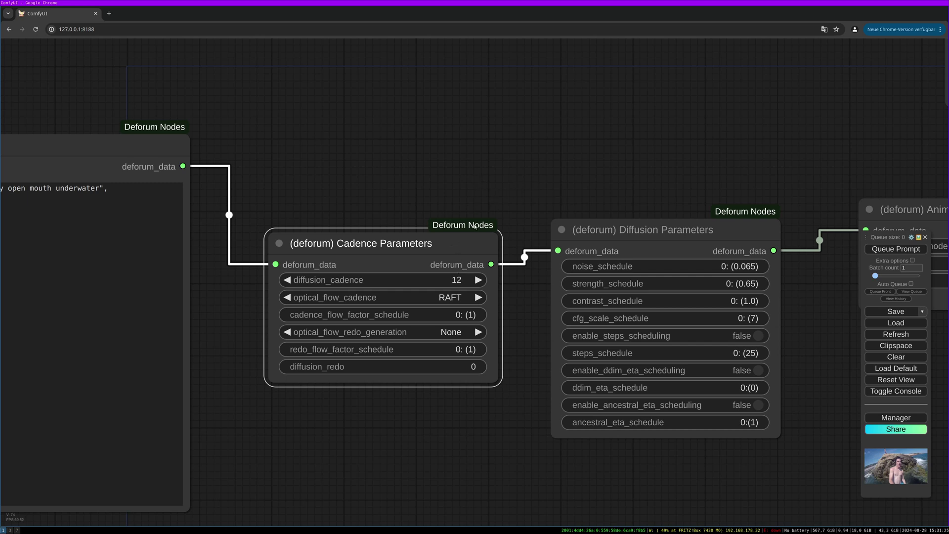
pyautogui.click(456, 282)
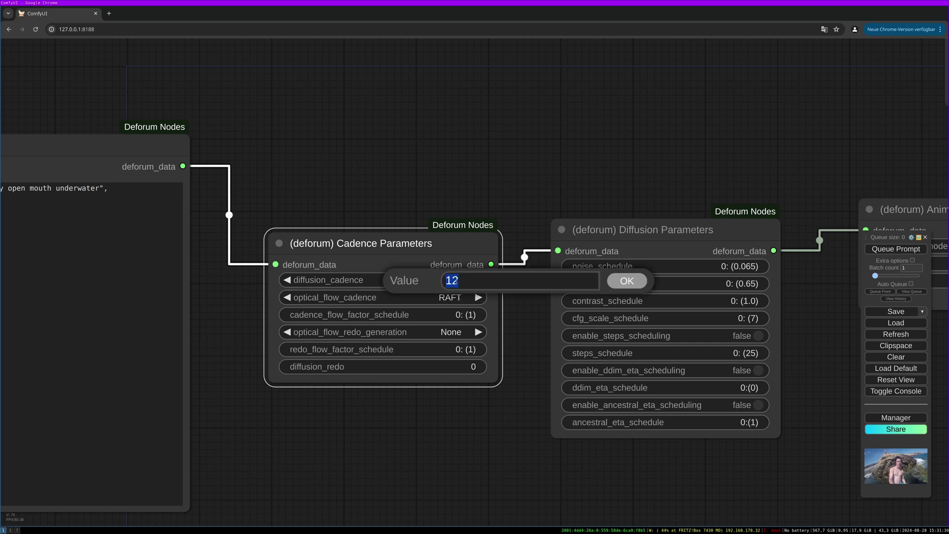
pyautogui.press('BackSpace')
pyautogui.write('2')
pyautogui.press('Return')
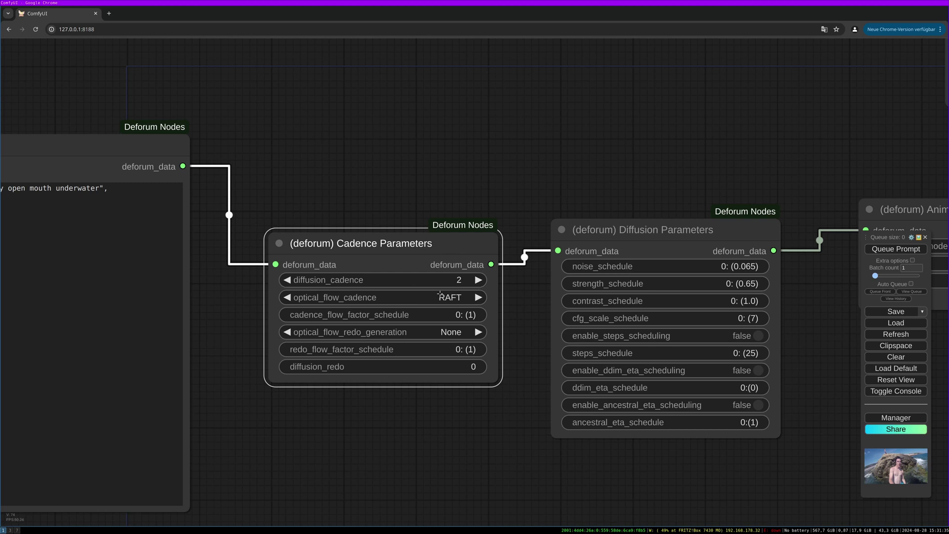
# Set the Cadence Parameters node's cadence_flow_factor_schedule to 0: (0)
pyautogui.moveTo(481, 290); pyautogui.dragTo(484, 302)
pyautogui.click(445, 326)
pyautogui.write('0: (0)')
pyautogui.click(643, 330)
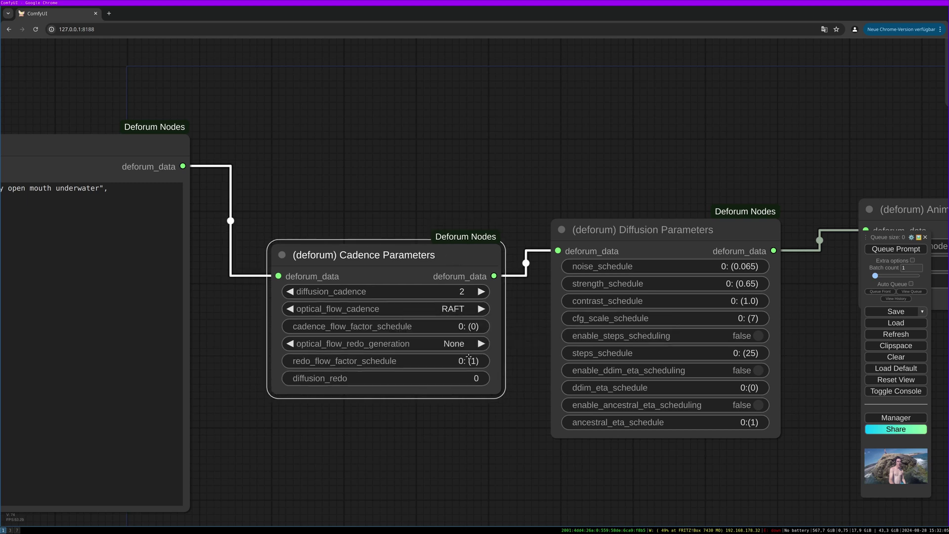
# Return the cadence_flow_factor_schedule to 0: (1) and set the Cadence Parameters node's optical_flow_redo_generation to RAFT
pyautogui.click(473, 362)
pyautogui.press('Return')
pyautogui.click(465, 343)
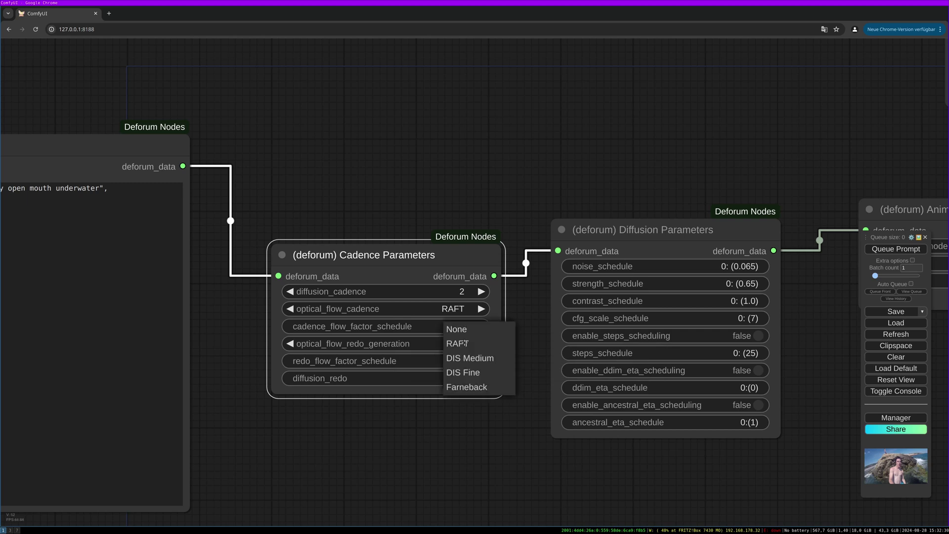
pyautogui.click(465, 343)
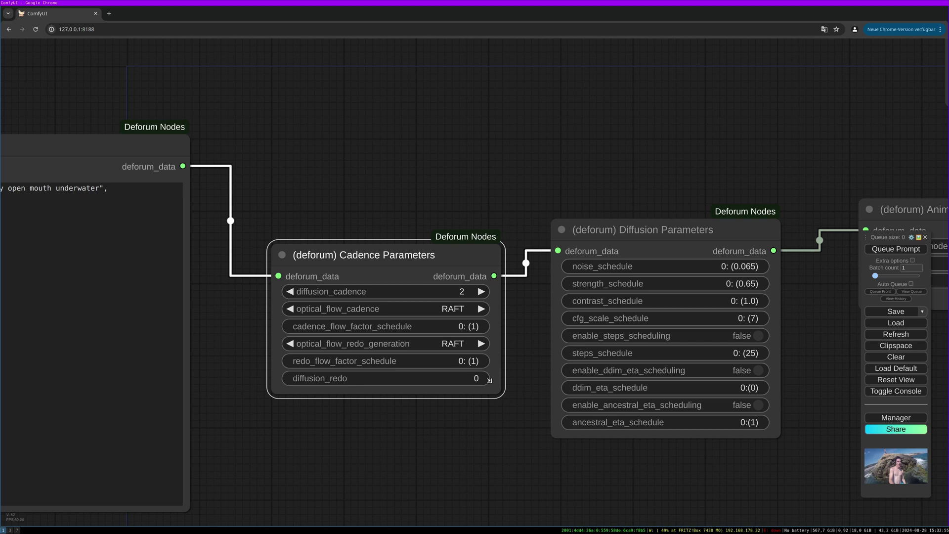
pyautogui.moveTo(520, 400); pyautogui.dragTo(367, 407)
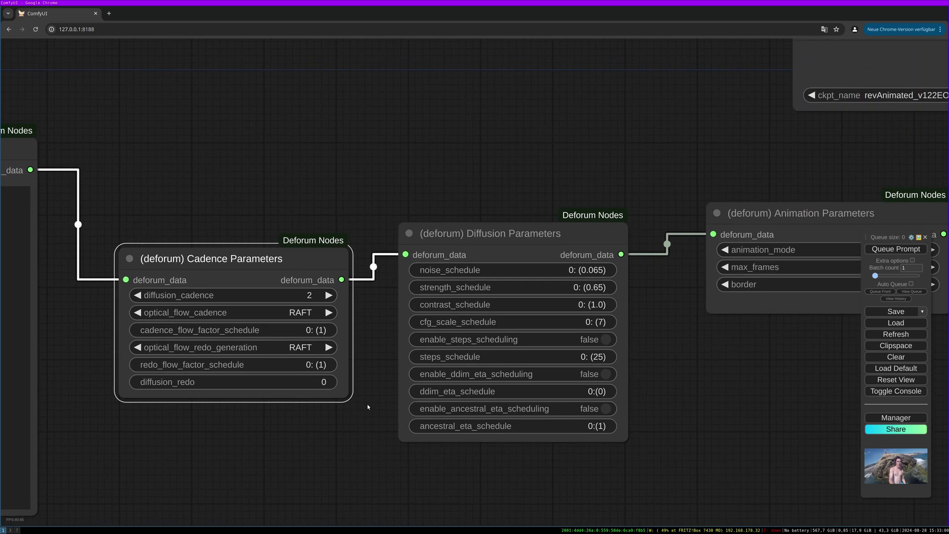
# Move the Diffusion Parameters node slightly and enlarge it to make it wider and taller
pyautogui.click(546, 239)
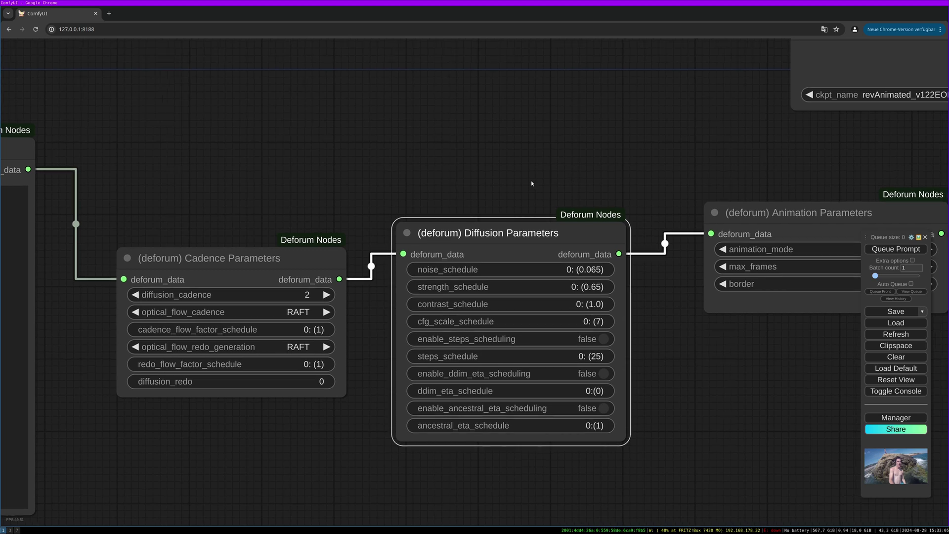
pyautogui.moveTo(531, 180); pyautogui.dragTo(475, 237)
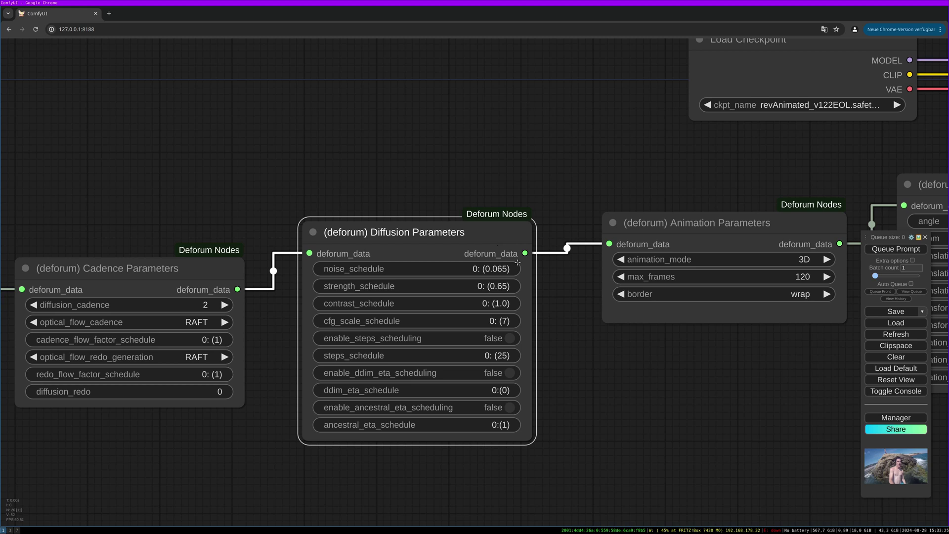
pyautogui.moveTo(506, 238); pyautogui.dragTo(501, 233)
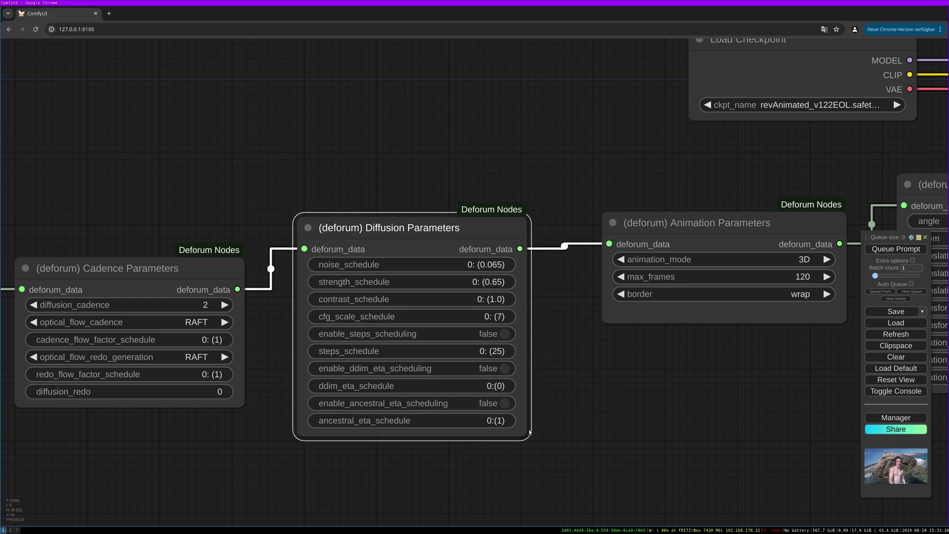
pyautogui.moveTo(530, 433); pyautogui.dragTo(563, 456)
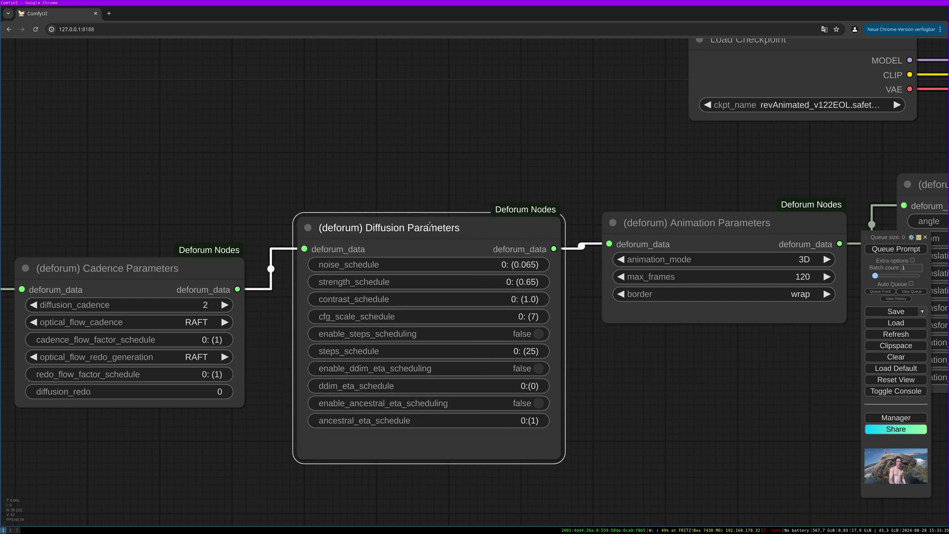
pyautogui.moveTo(430, 225); pyautogui.dragTo(424, 224)
pyautogui.scroll(3, 516, 282)
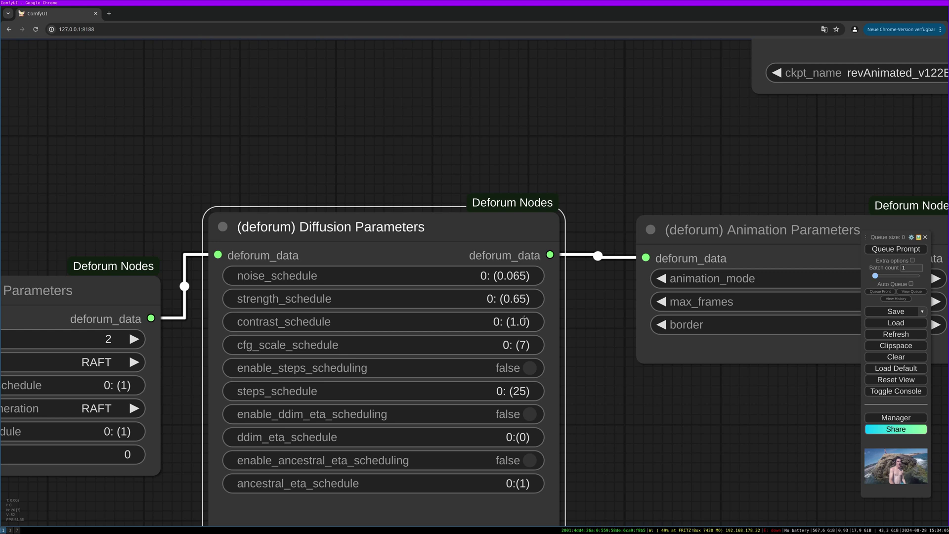
# Set the Diffusion Parameters node's strength_schedule to 0: (0)
pyautogui.click(526, 302)
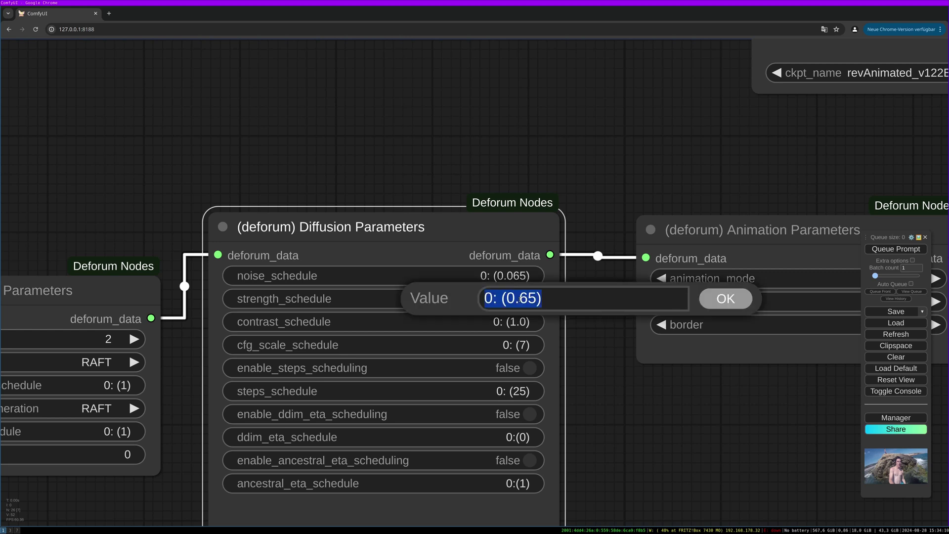
pyautogui.click(522, 299)
pyautogui.moveTo(520, 299); pyautogui.dragTo(536, 299)
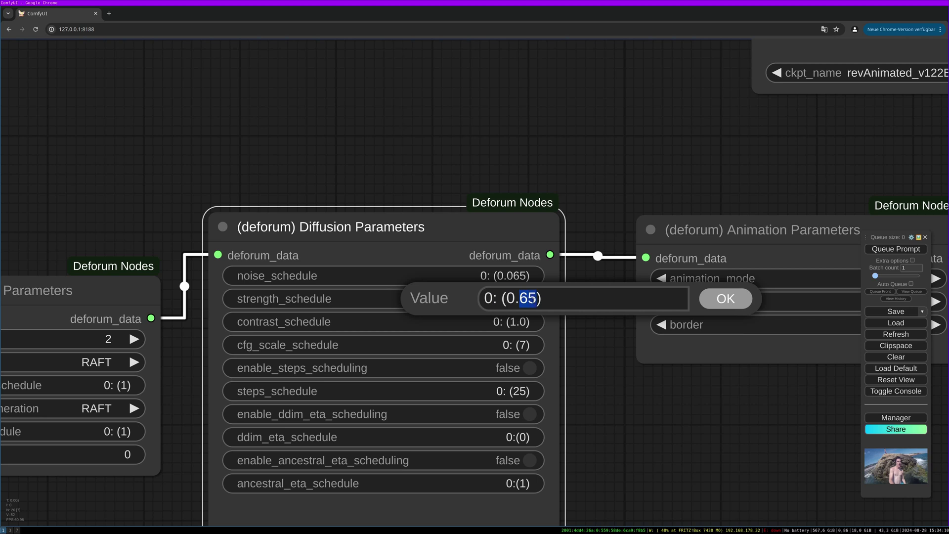
pyautogui.press('BackSpace')
pyautogui.press('BackSpace')
pyautogui.press('Return')
pyautogui.scroll(4, 747, 359)
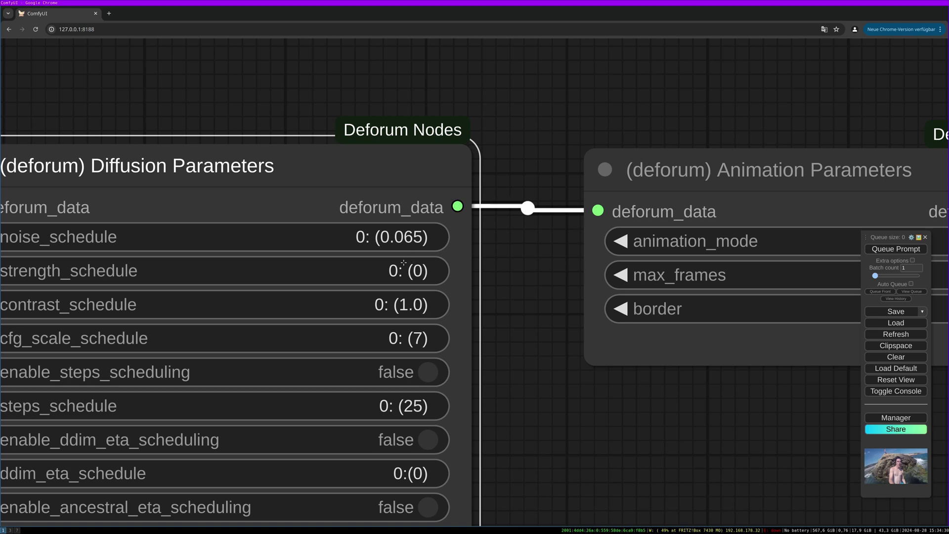
# Append the keyframe 10:(0.25) to the Diffusion Parameters node's strength_schedule
pyautogui.click(431, 271)
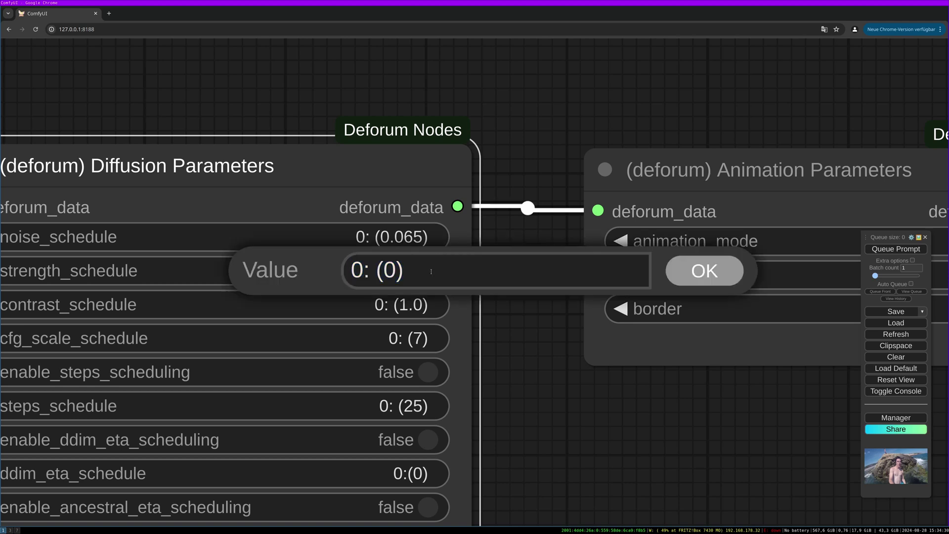
pyautogui.click(558, 271)
pyautogui.write(', 10')
pyautogui.write('(0.25),')
pyautogui.press('Left')
pyautogui.press('Left')
pyautogui.press('Left')
pyautogui.press('Left')
pyautogui.press('Left')
pyautogui.press('Left')
pyautogui.press('Left')
pyautogui.write(':')
pyautogui.press('End')
# Add the keyframe 20:(0.45) to the end of the strength_schedule value
pyautogui.write('(')
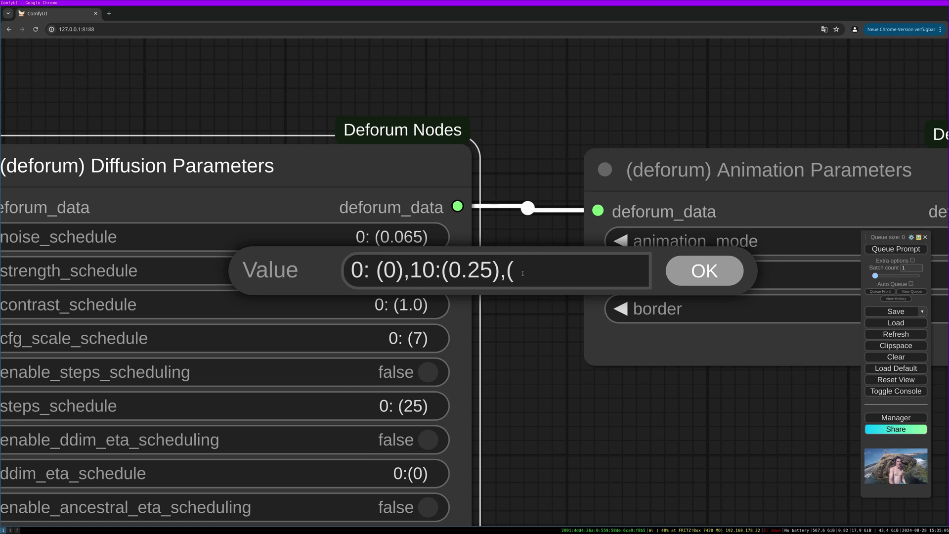
pyautogui.write('20')
pyautogui.press('Left')
pyautogui.press('Left')
pyautogui.press('BackSpace')
pyautogui.press('End')
pyautogui.write(':(0.45)')
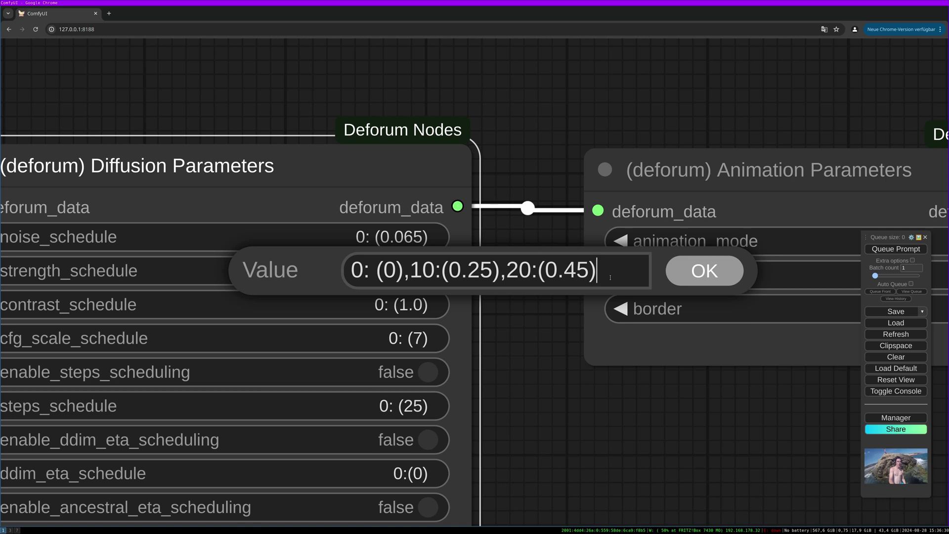
# Add the keyframe 90:(0.65) to the strength_schedule, followed by a comma
pyautogui.write(', 90:(')
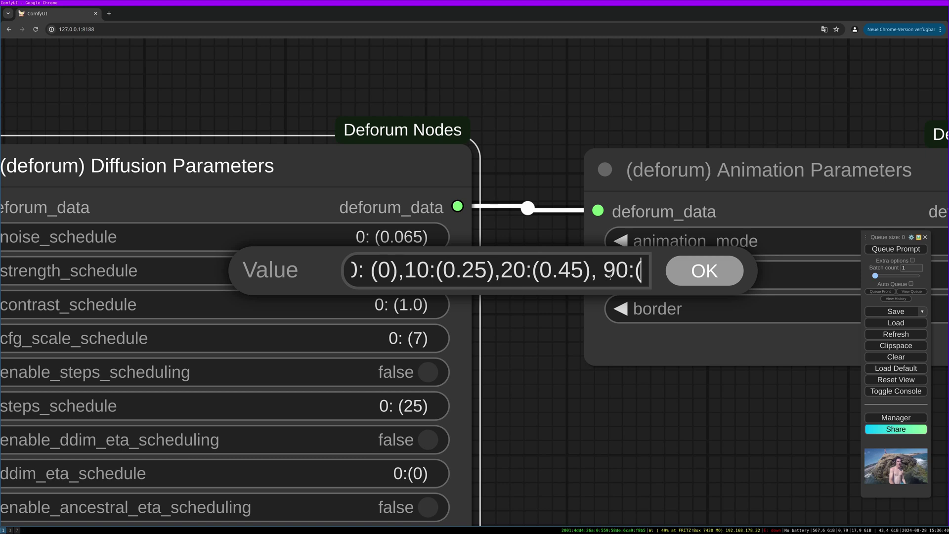
pyautogui.write('0.5')
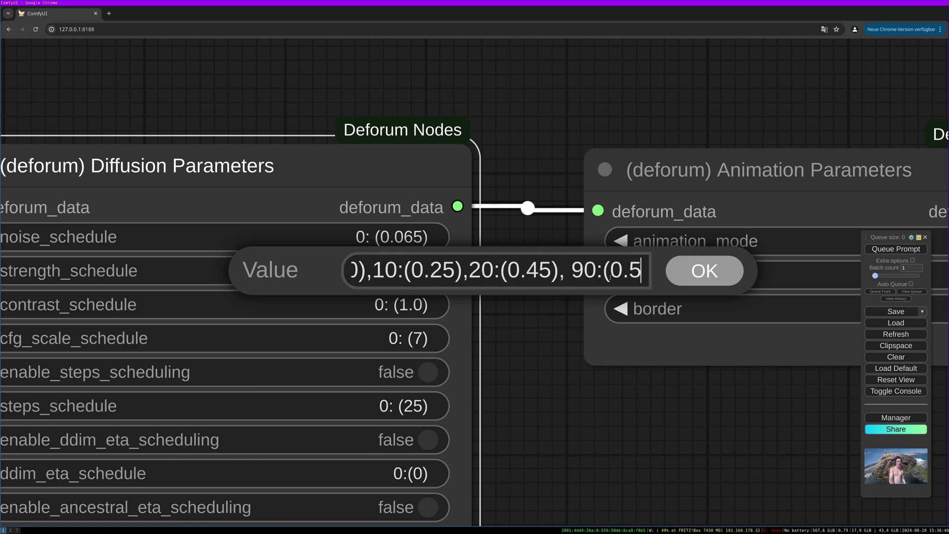
pyautogui.press('BackSpace')
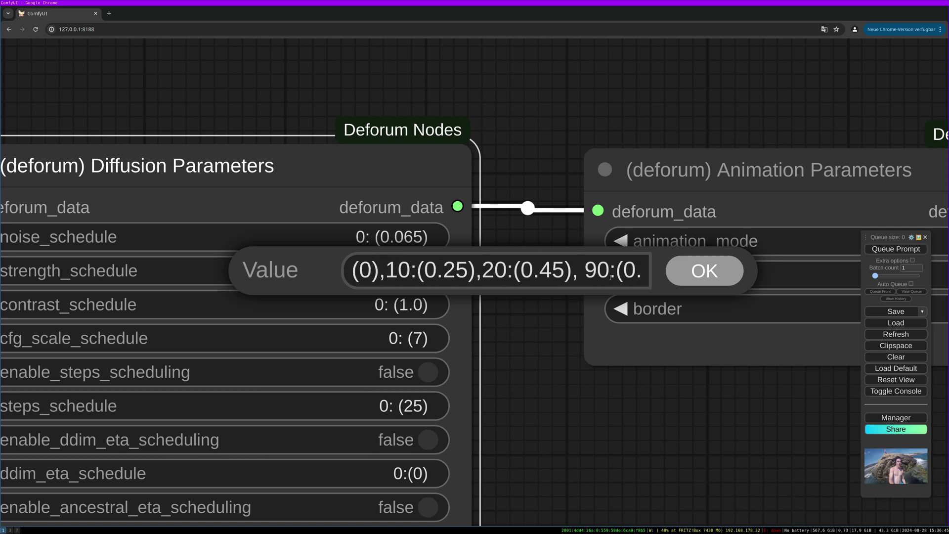
pyautogui.write('65),')
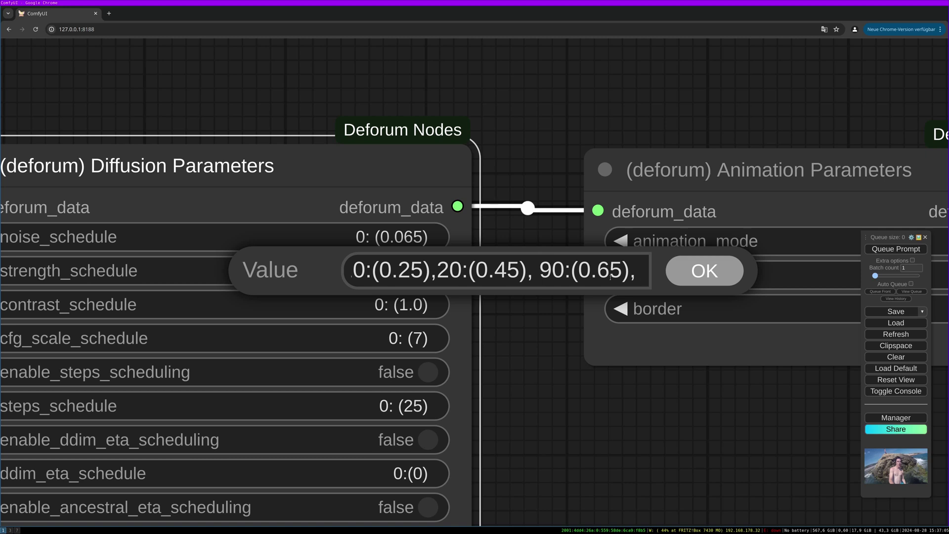
# Finish the strength_schedule with the keyframe 120:(0.45) and apply the value
pyautogui.write('120')
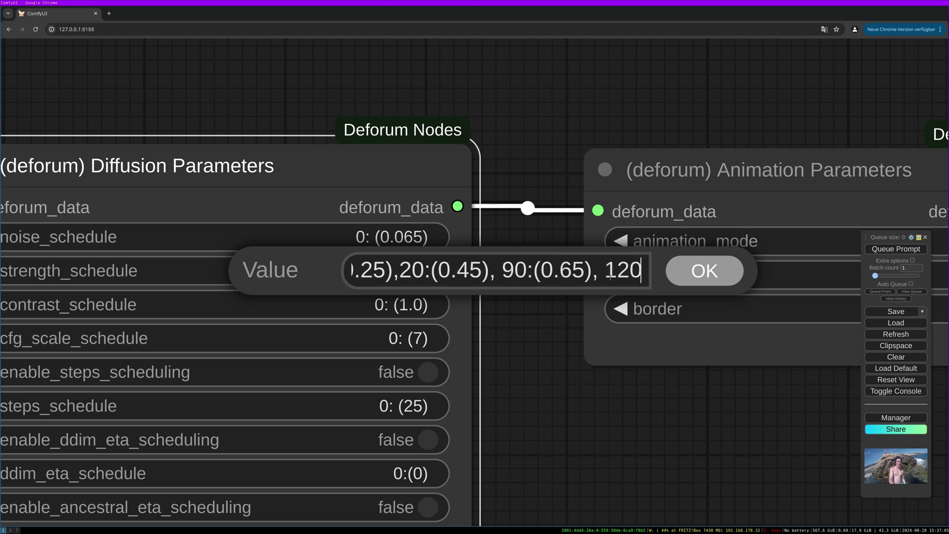
pyautogui.write(':(')
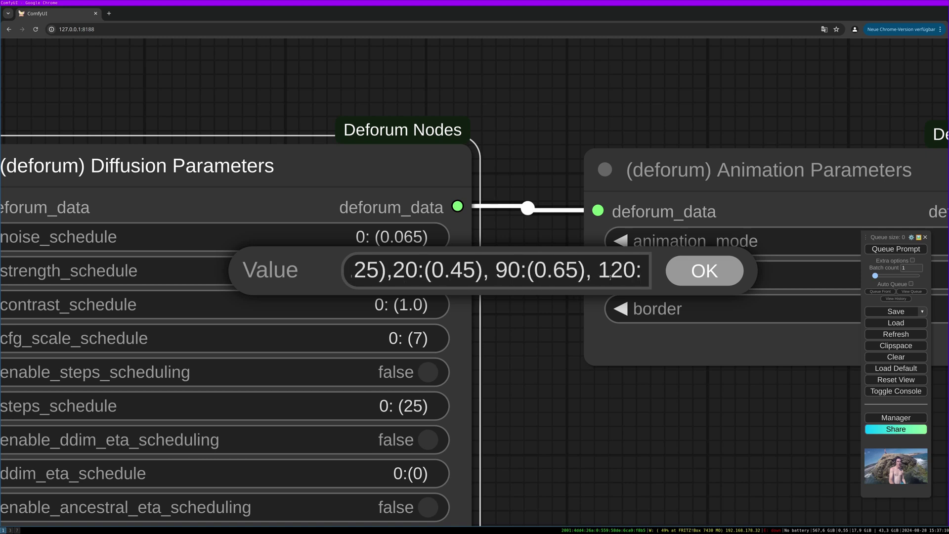
pyautogui.write(')')
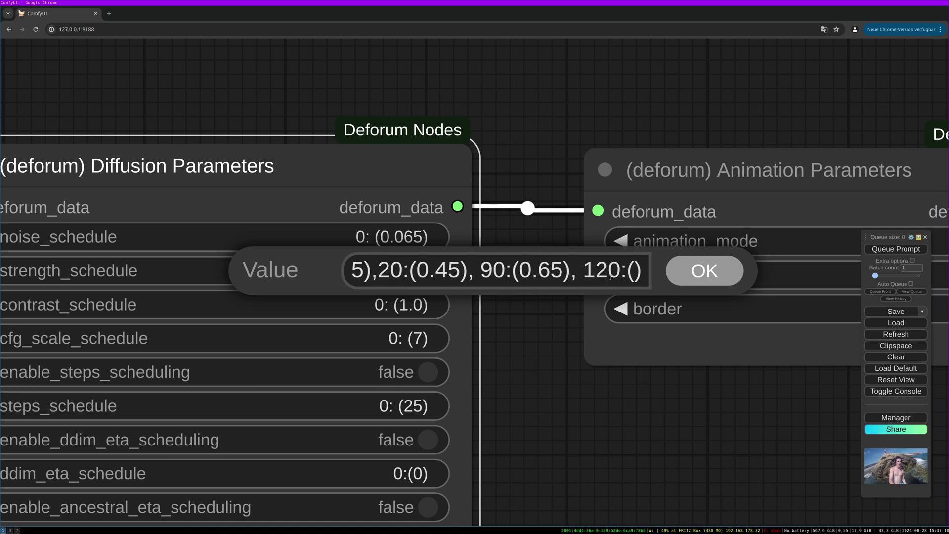
pyautogui.press('Left')
pyautogui.write('0.')
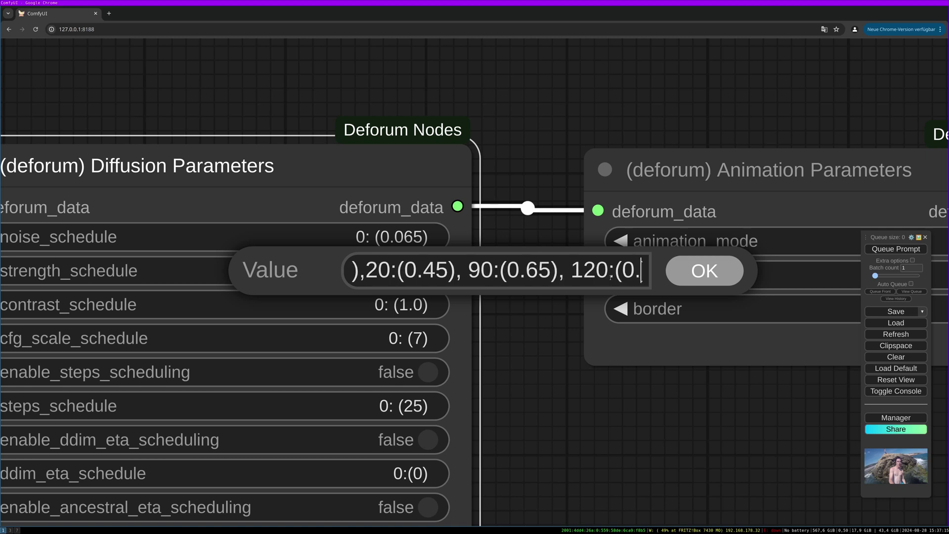
pyautogui.write('45')
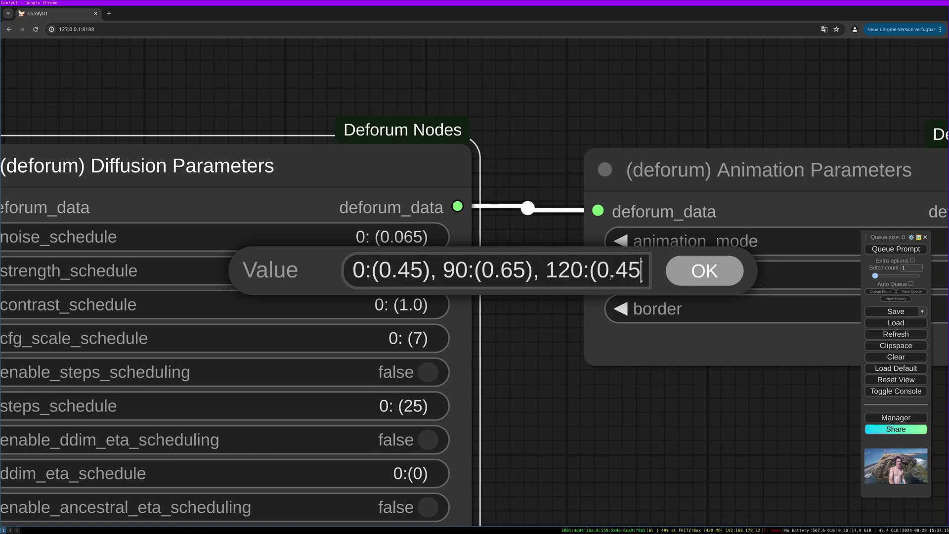
pyautogui.press('End')
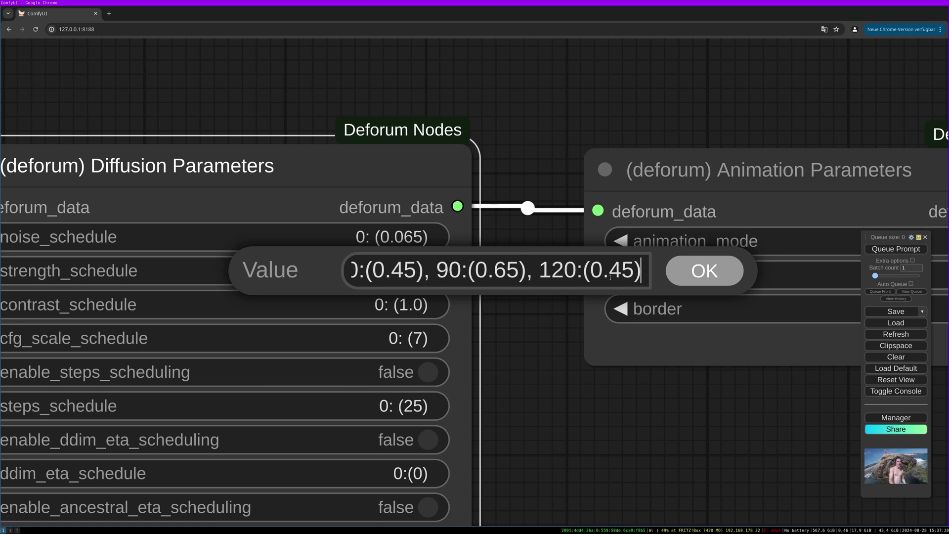
pyautogui.press('Return')
# Move the Diffusion Parameters node slightly and review its full strength_schedule value
pyautogui.moveTo(308, 151); pyautogui.dragTo(338, 159)
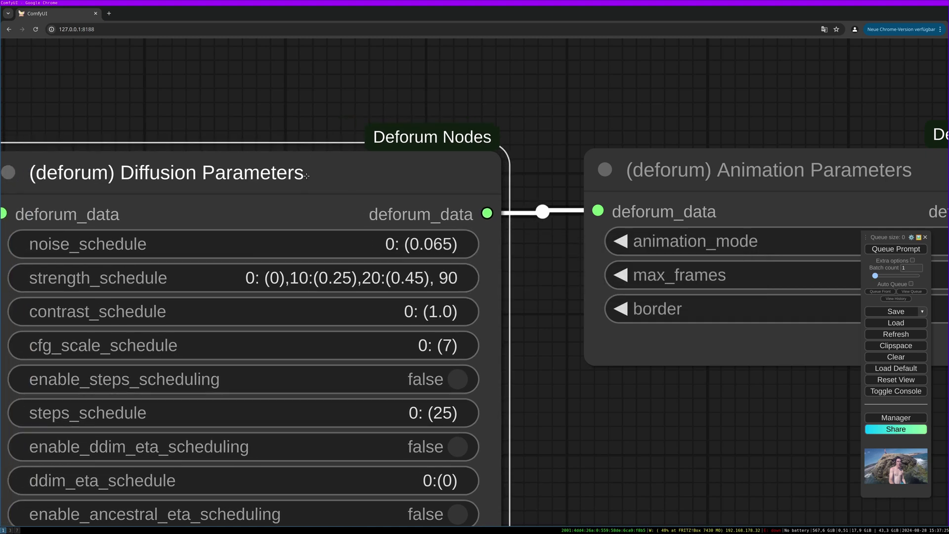
pyautogui.click(505, 275)
pyautogui.click(595, 276)
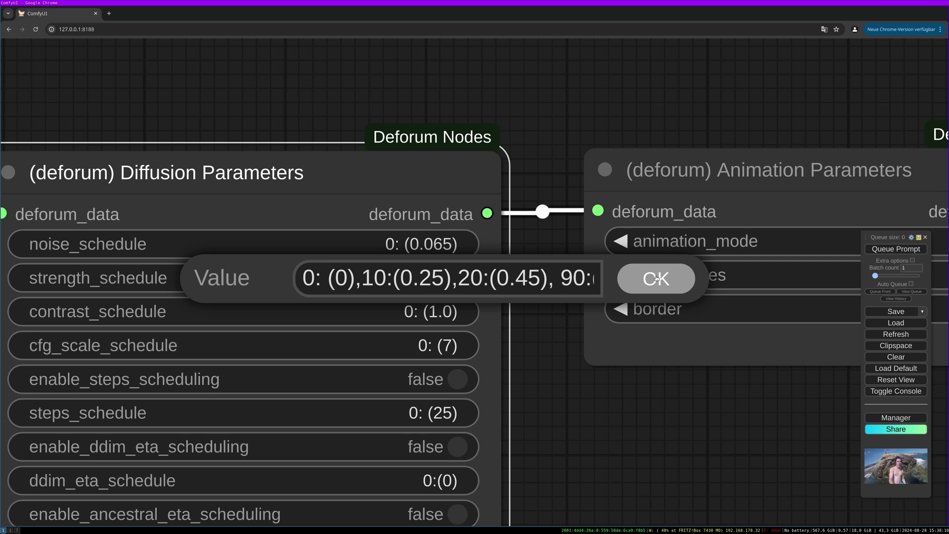
pyautogui.click(656, 279)
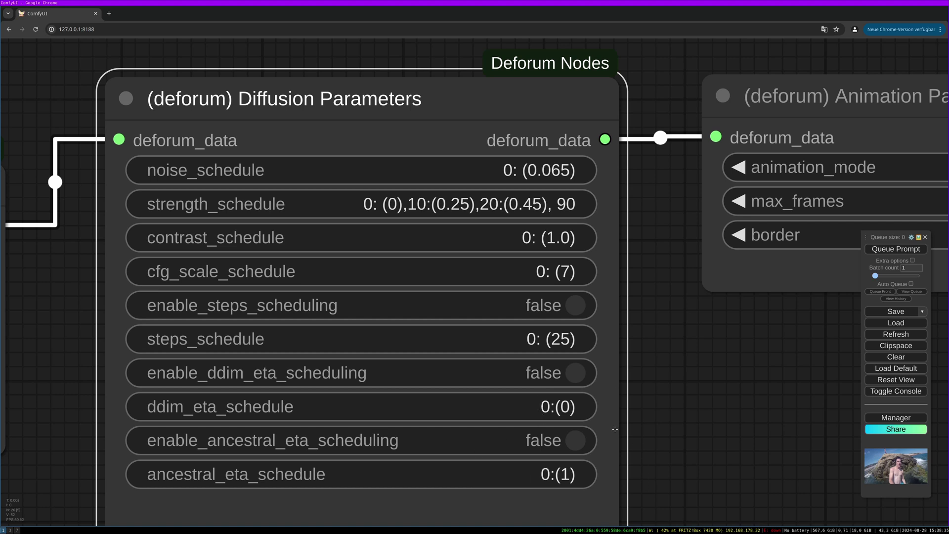
# Set the Animation Parameters node's max_frames to 300
pyautogui.scroll(-4, 615, 430)
pyautogui.scroll(-2, 549, 457)
pyautogui.moveTo(676, 420); pyautogui.dragTo(428, 419)
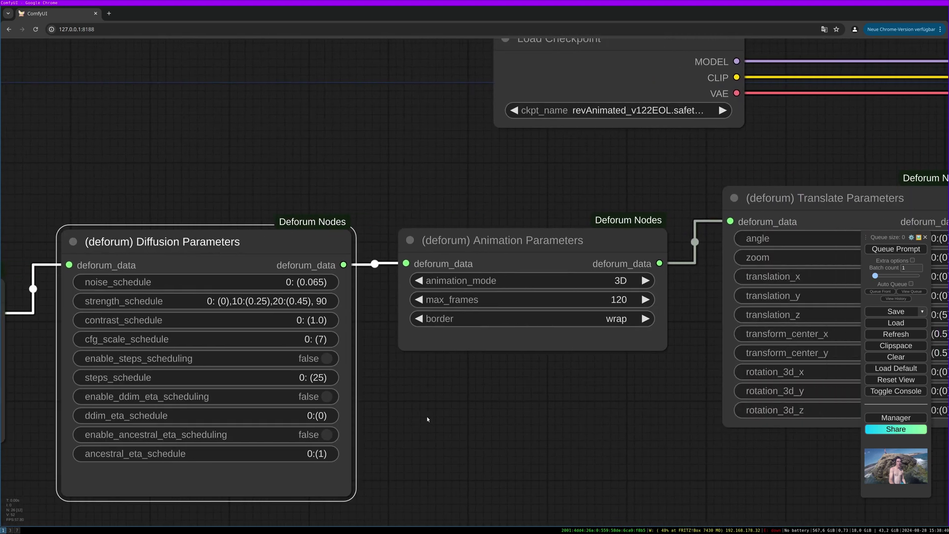
pyautogui.moveTo(570, 384); pyautogui.dragTo(460, 406)
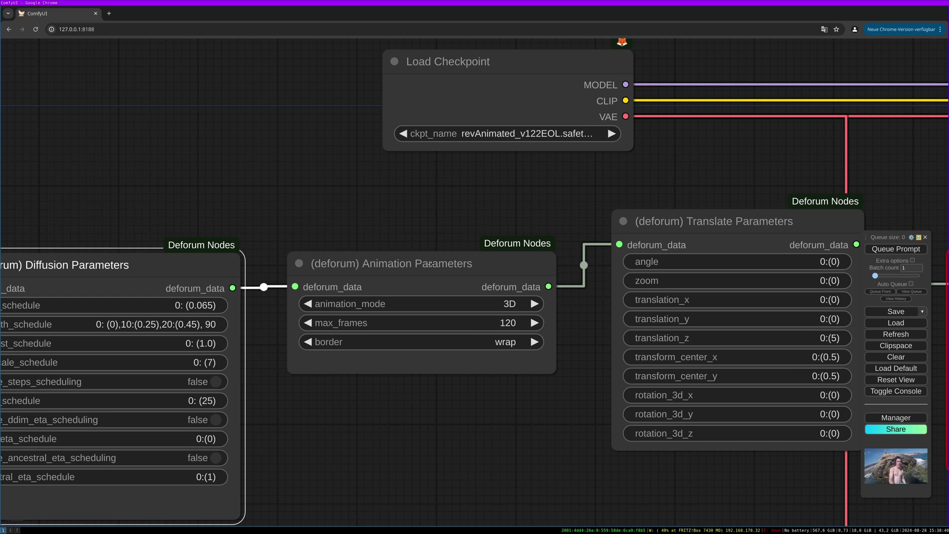
pyautogui.scroll(1, 443, 213)
pyautogui.moveTo(440, 218); pyautogui.dragTo(418, 264)
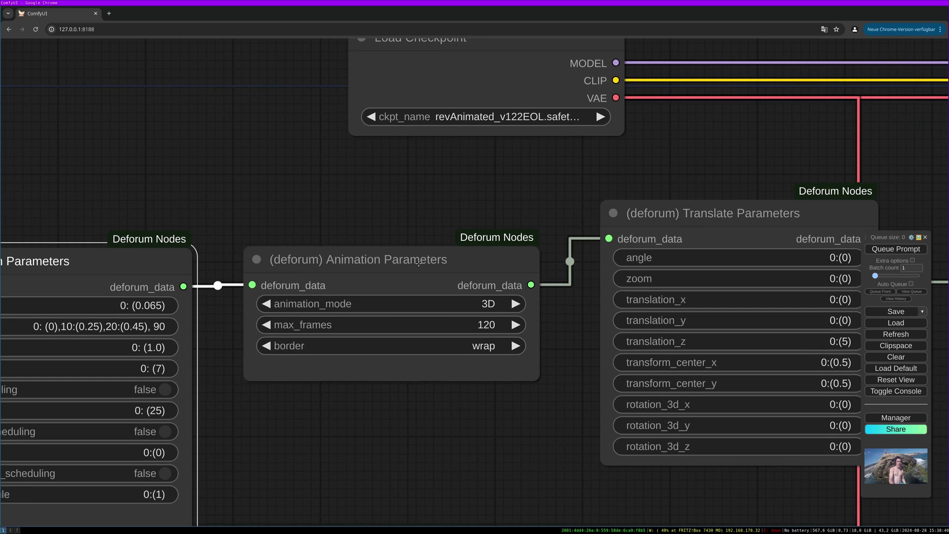
pyautogui.click(508, 273)
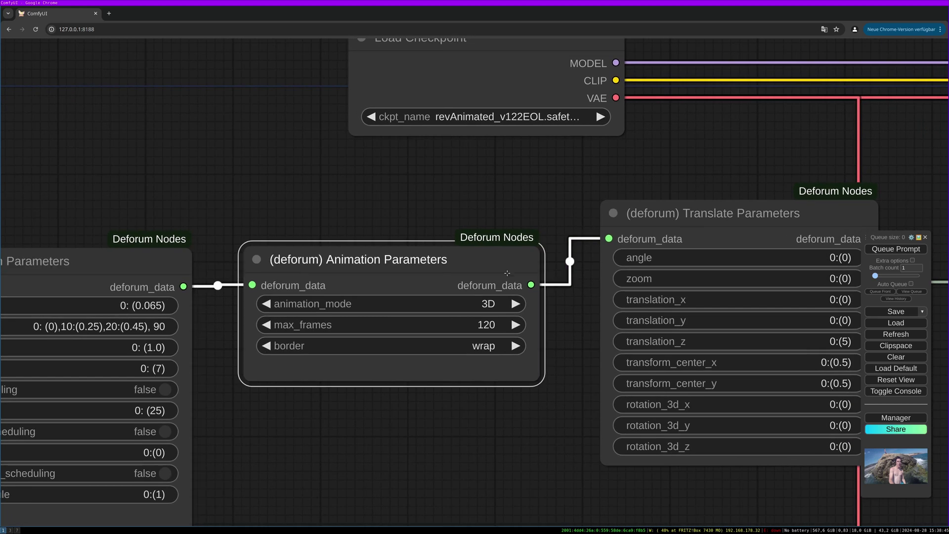
pyautogui.click(477, 325)
pyautogui.write('300')
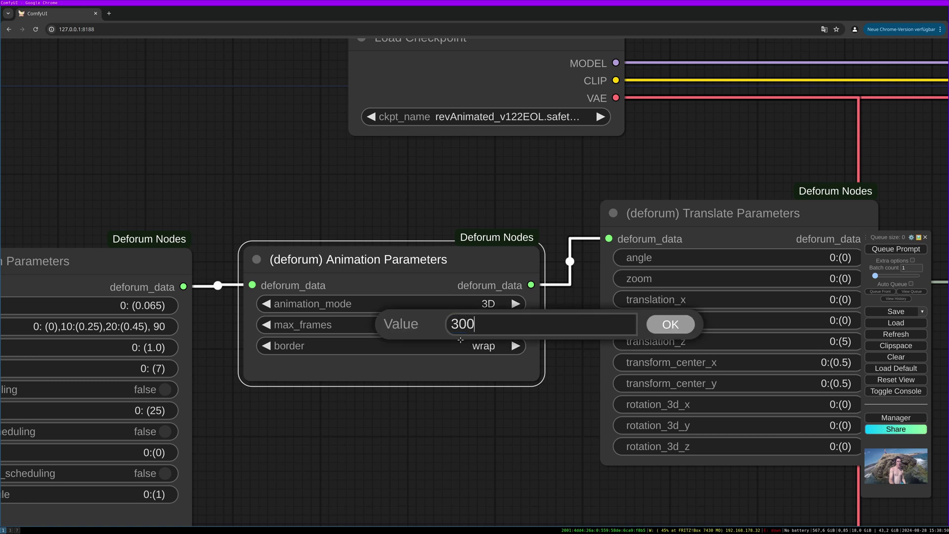
pyautogui.press('Return')
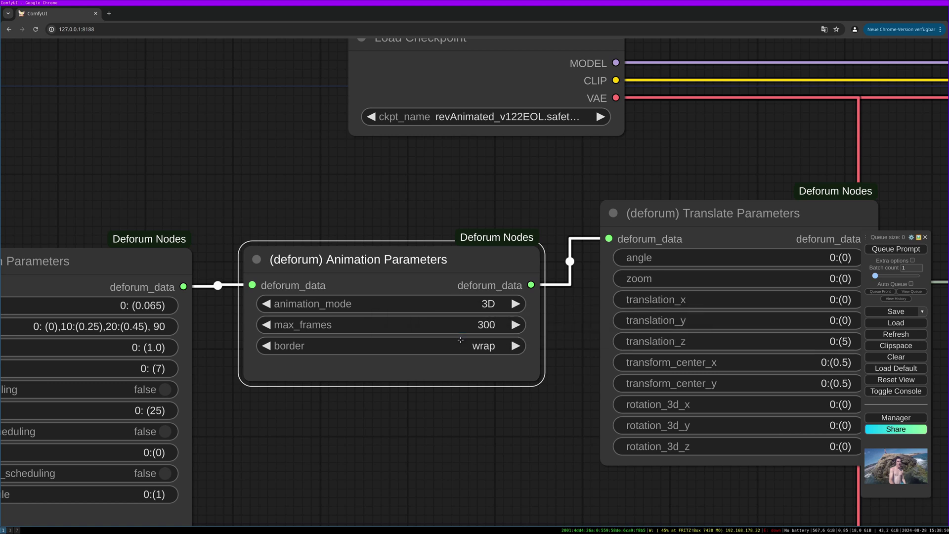
pyautogui.click(489, 304)
pyautogui.click(488, 319)
pyautogui.click(468, 351)
# Move the Translate Parameters node slightly between the Animation Parameters and Base Parameters nodes
pyautogui.scroll(-2, 458, 391)
pyautogui.scroll(-1, 459, 391)
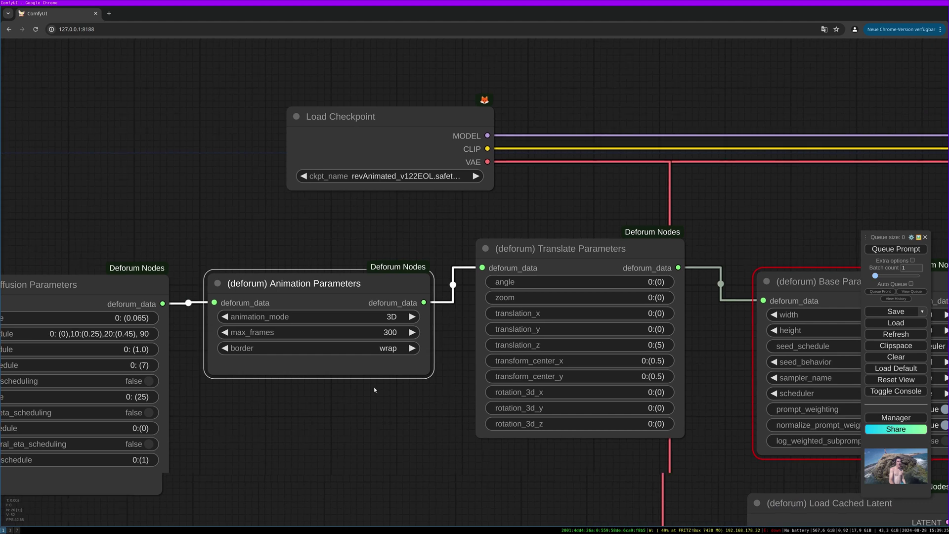
pyautogui.moveTo(374, 387); pyautogui.dragTo(251, 406)
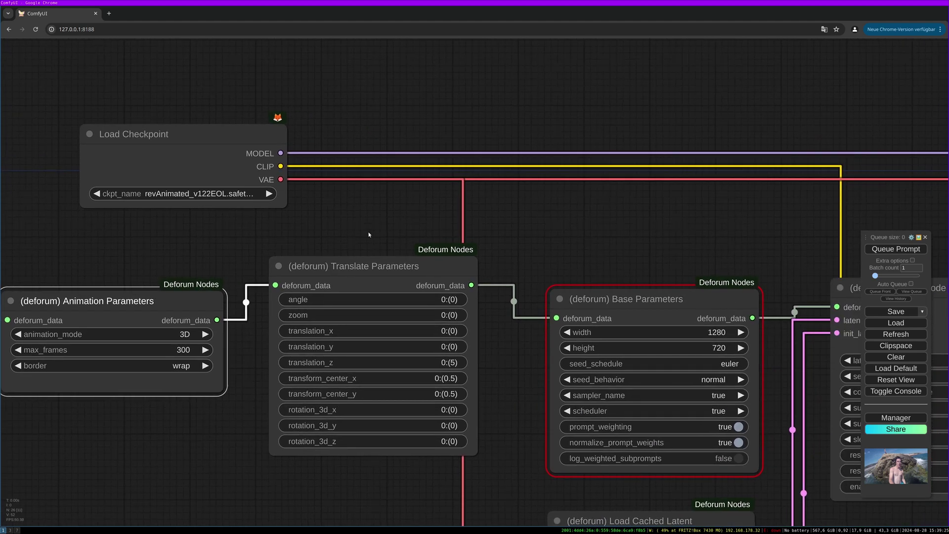
pyautogui.moveTo(369, 234); pyautogui.dragTo(367, 227)
pyautogui.moveTo(395, 281); pyautogui.dragTo(406, 289)
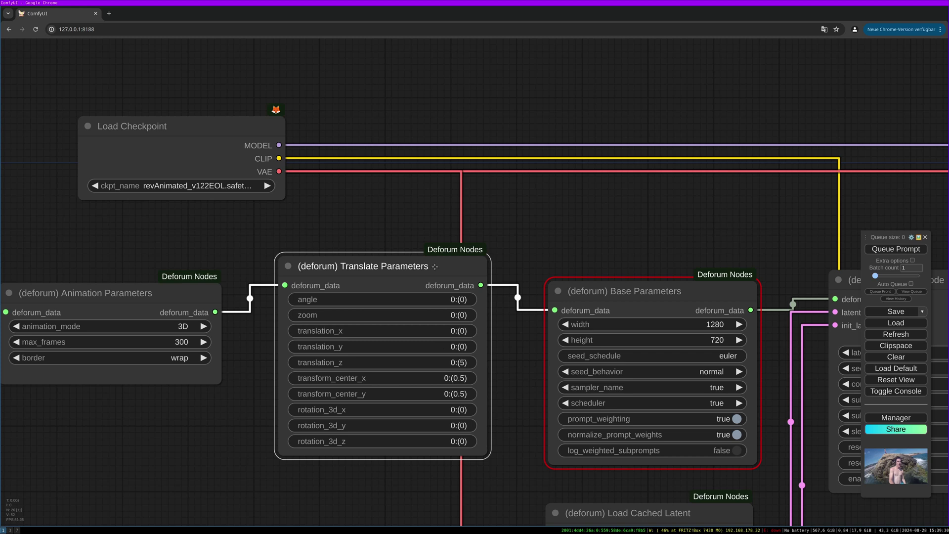
pyautogui.moveTo(501, 350); pyautogui.dragTo(494, 346)
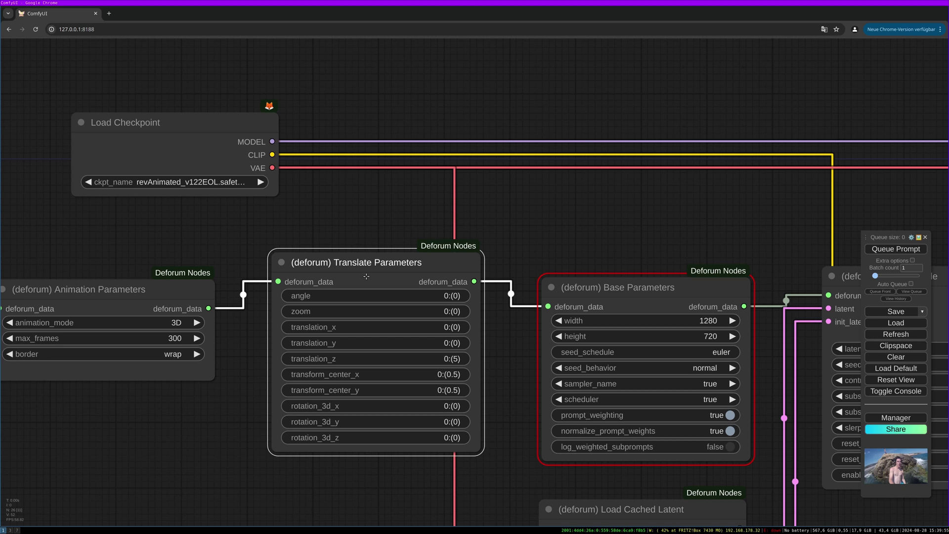
pyautogui.moveTo(367, 276); pyautogui.dragTo(306, 257)
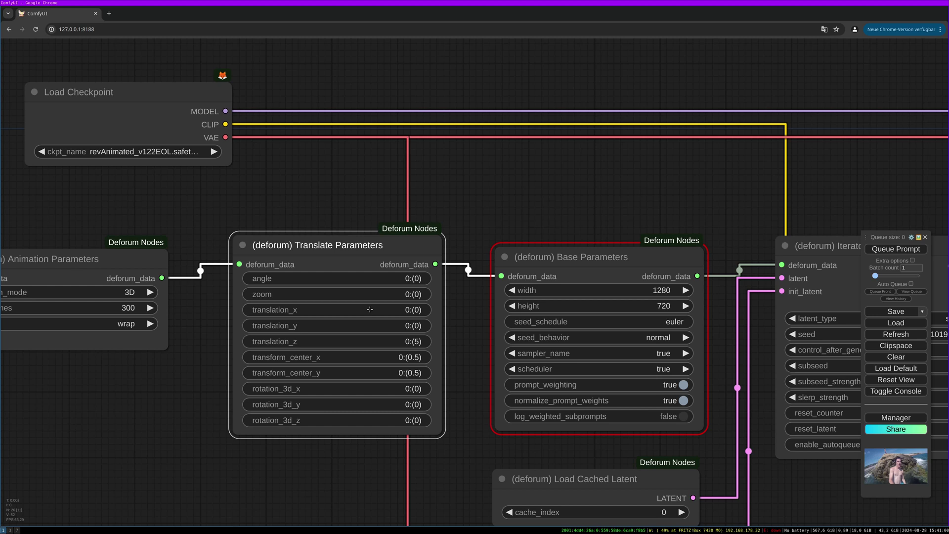
# Reposition the Translate Parameters node slightly and set its translation_x to 0:(0),30:(15),210:(15),300:(0)
pyautogui.moveTo(376, 253); pyautogui.dragTo(378, 253)
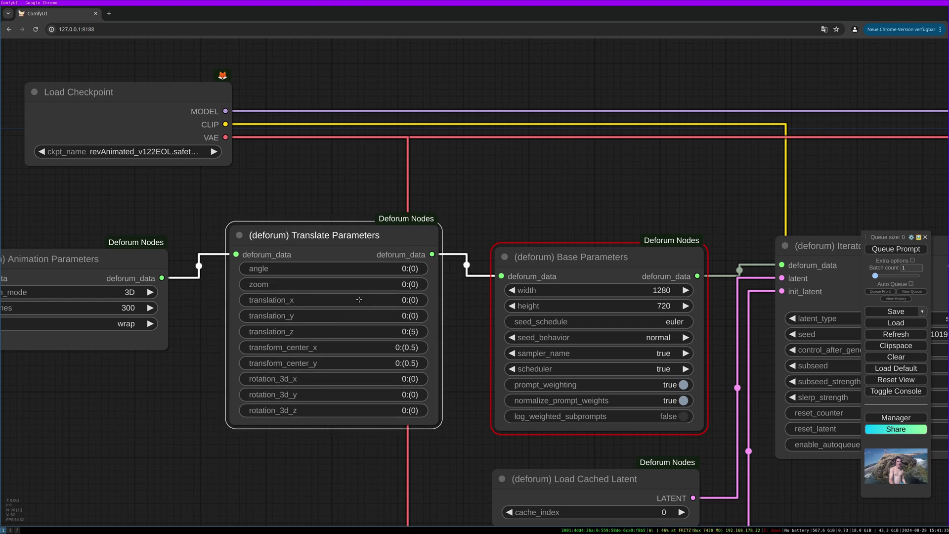
pyautogui.click(393, 300)
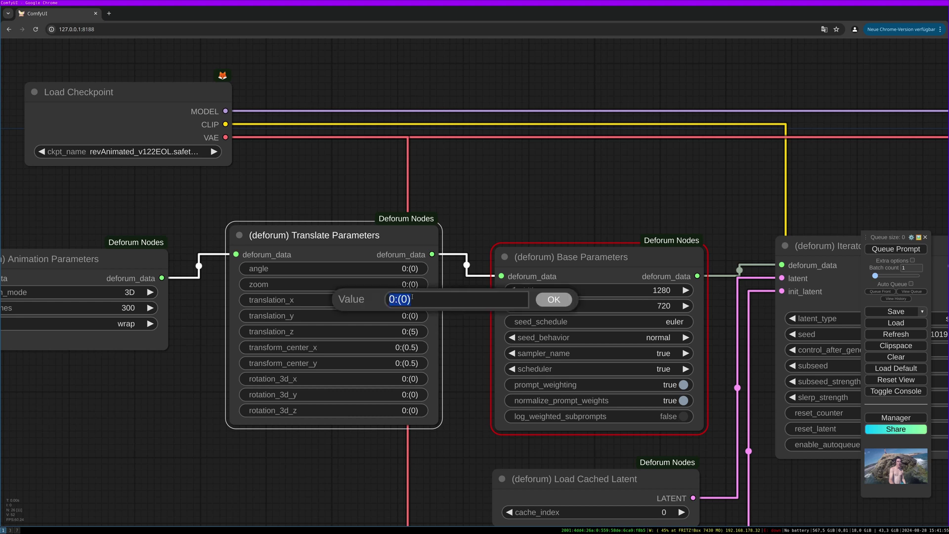
pyautogui.write('0:(0),30:(15),210:(15),300:(0)')
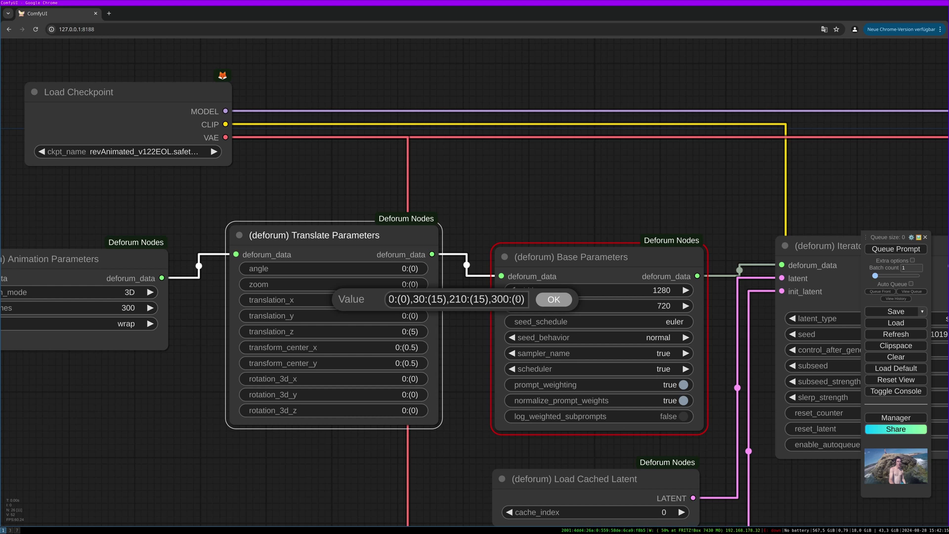
pyautogui.press('Return')
pyautogui.click(351, 300)
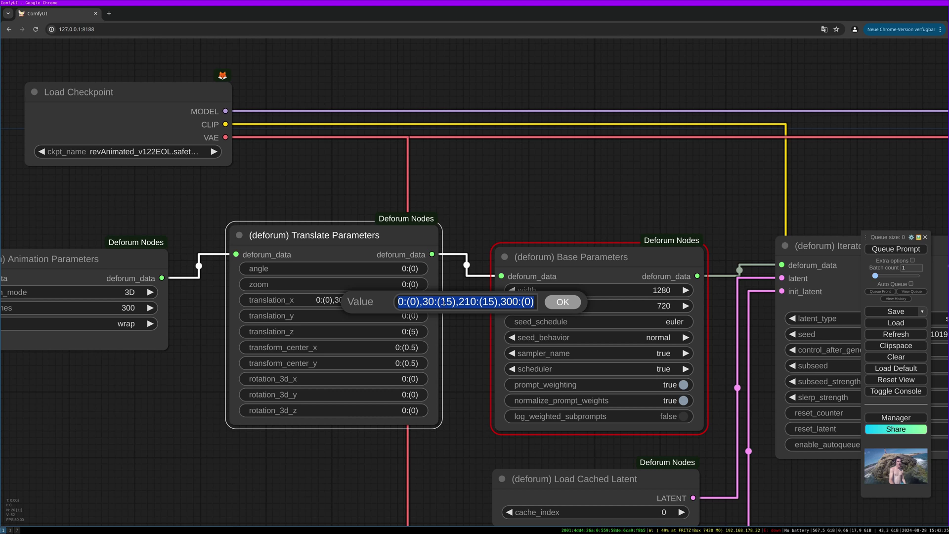
pyautogui.click(562, 301)
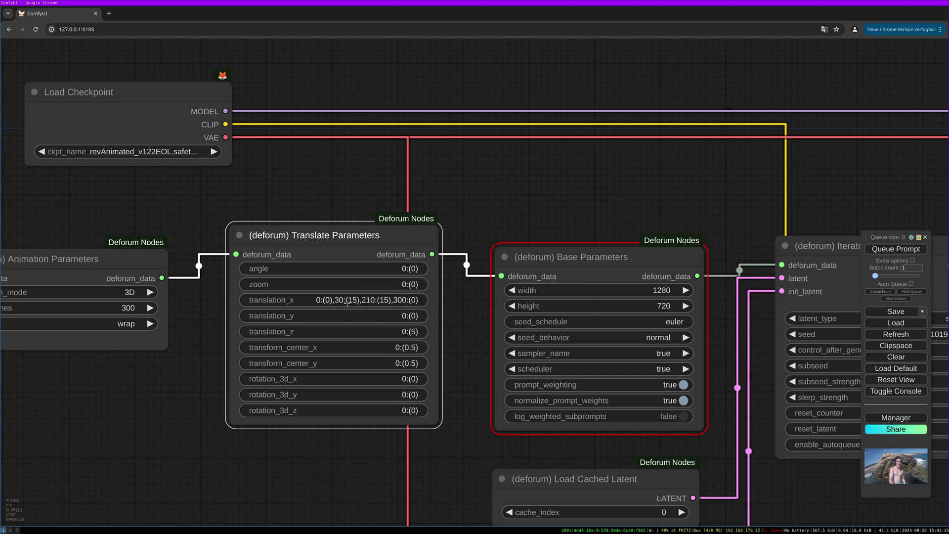
# Set translation_z to 0:(0.2), 60:(10), 300:(15) and shift the Translate Parameters node slightly
pyautogui.click(348, 332)
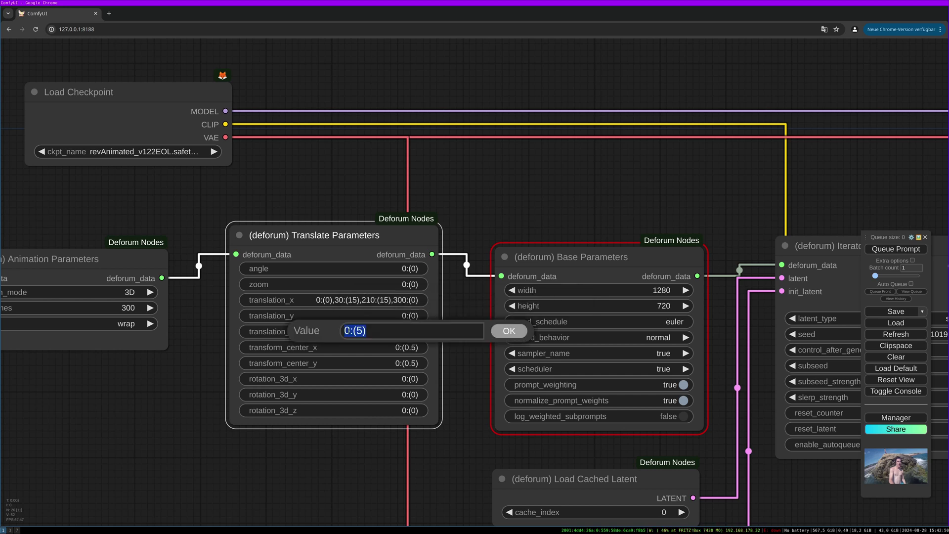
pyautogui.write('0:(0.2), 60:(10), 300:(15)')
pyautogui.click(510, 331)
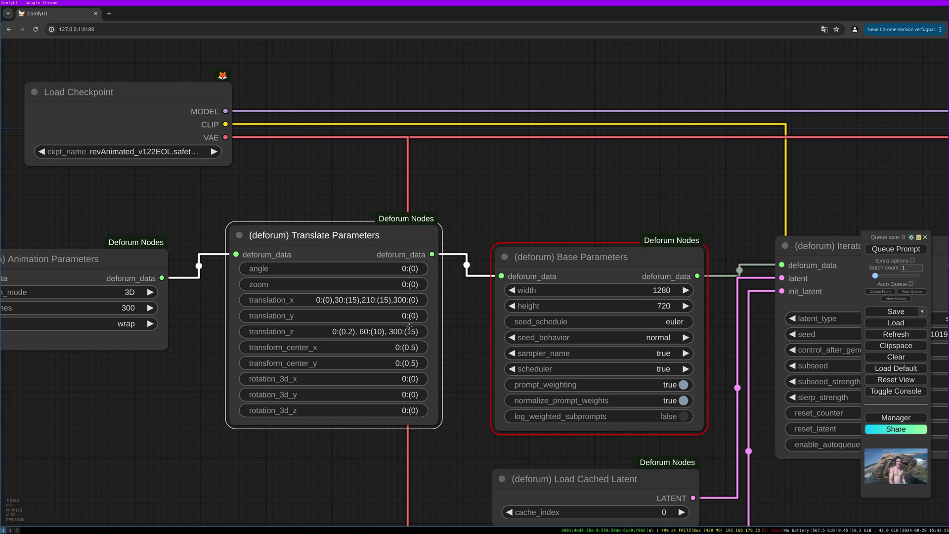
pyautogui.moveTo(430, 326); pyautogui.dragTo(426, 328)
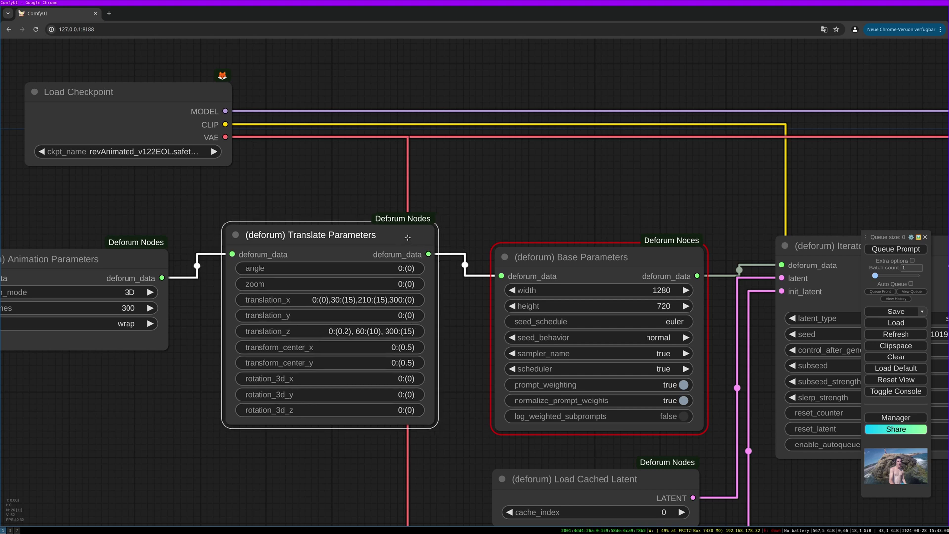
# Keyframe rotation_3d_x as 0:(0),60:(0),90:(0.5),180:(0.5),300:(0.5) and rotation_3d_y with a schedule starting 0:(0),30:(-3.5),90:(-2.5)
pyautogui.click(423, 356)
pyautogui.write('0:(0.5),90:(0.5),180:(0.5),300:(0.5)')
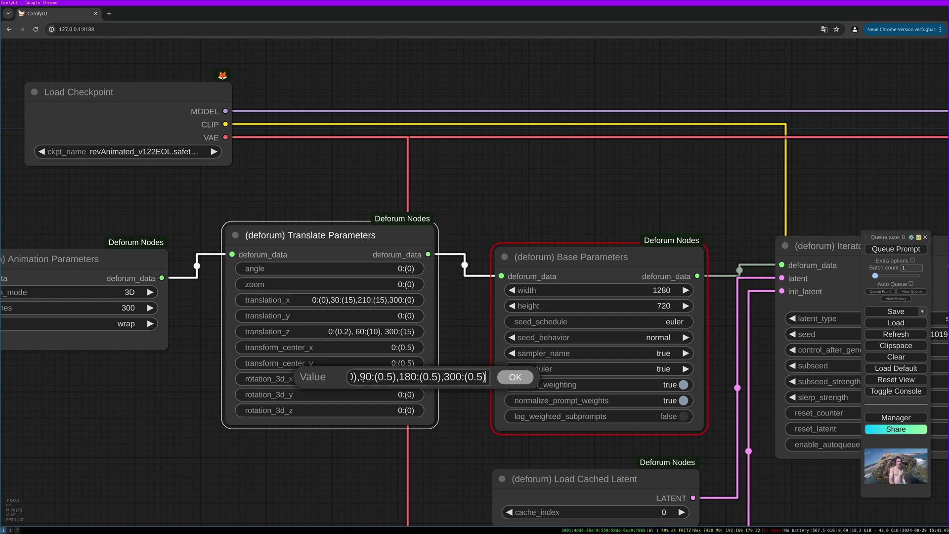
pyautogui.press('Return')
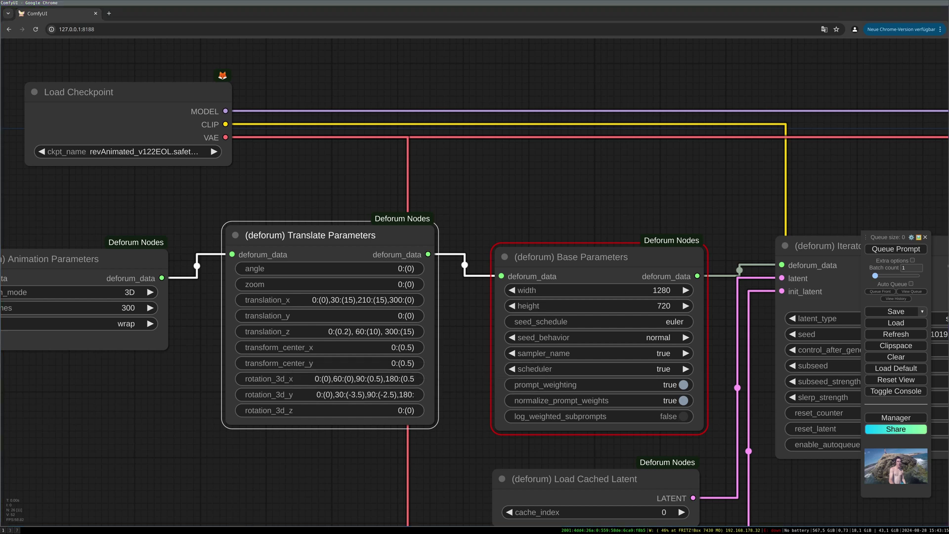
# Paste a keyframed schedule starting 0:(0),60:(0.2),90:(0) into rotation_3d_z of the Translate Parameters node
pyautogui.click(418, 411)
pyautogui.hotkey('ctrl', 'v')
pyautogui.click(537, 417)
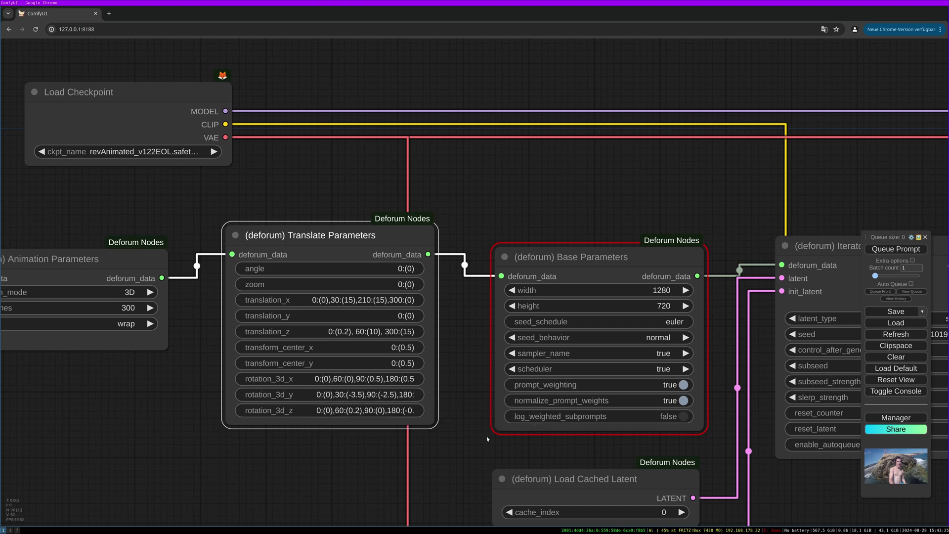
# Enlarge the Translate Parameters node and set its transform_center_x to 0:(0)
pyautogui.scroll(-1, 387, 322)
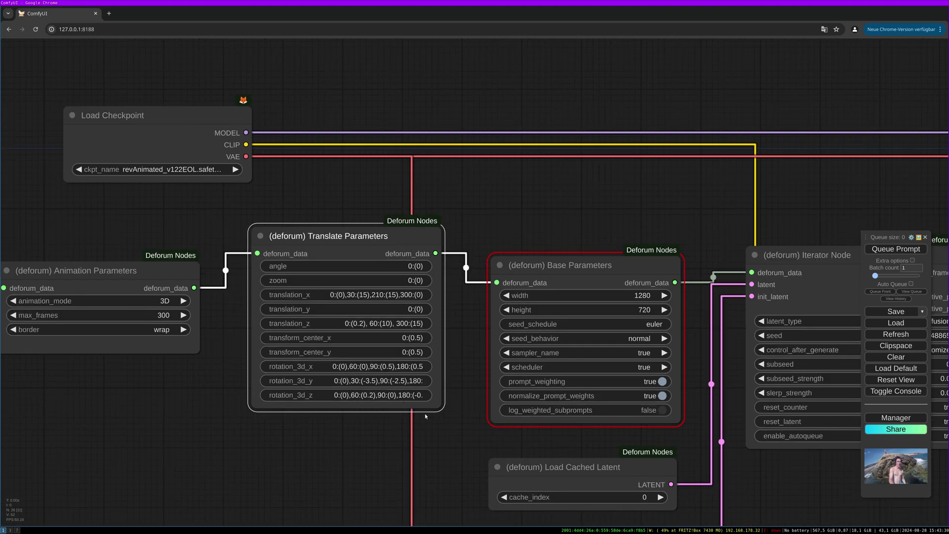
pyautogui.moveTo(442, 409); pyautogui.dragTo(465, 430)
pyautogui.scroll(2, 284, 368)
pyautogui.click(372, 338)
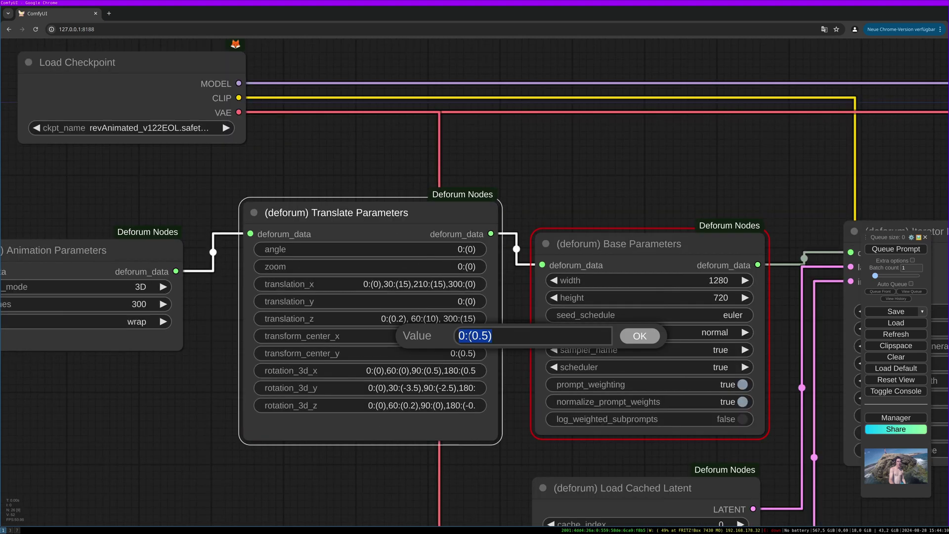
pyautogui.press('End')
pyautogui.press('Left')
pyautogui.hotkey('shift', 'Left')
pyautogui.hotkey('shift', 'Left')
pyautogui.press('BackSpace')
pyautogui.click(638, 336)
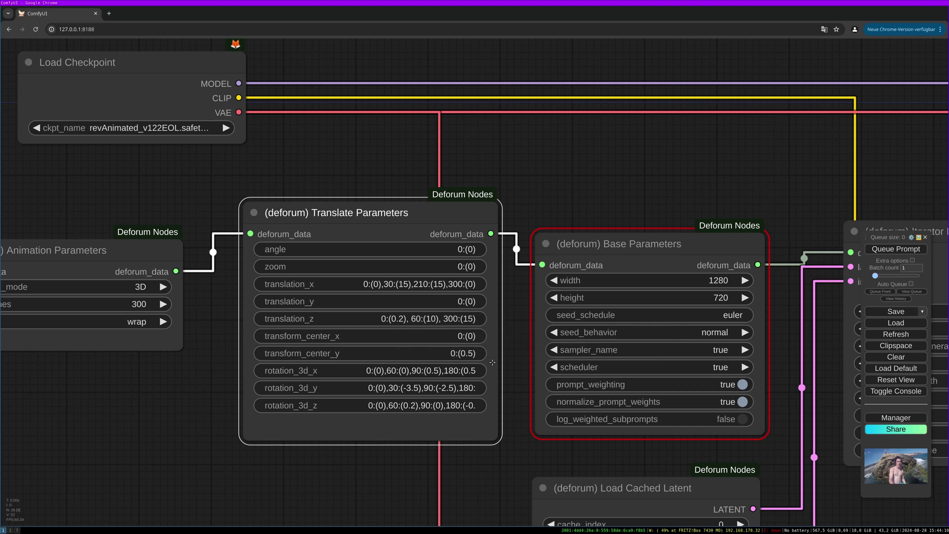
# Set the Translate Parameters node's transform_center_y to 0:(0)
pyautogui.click(472, 353)
pyautogui.click(489, 352)
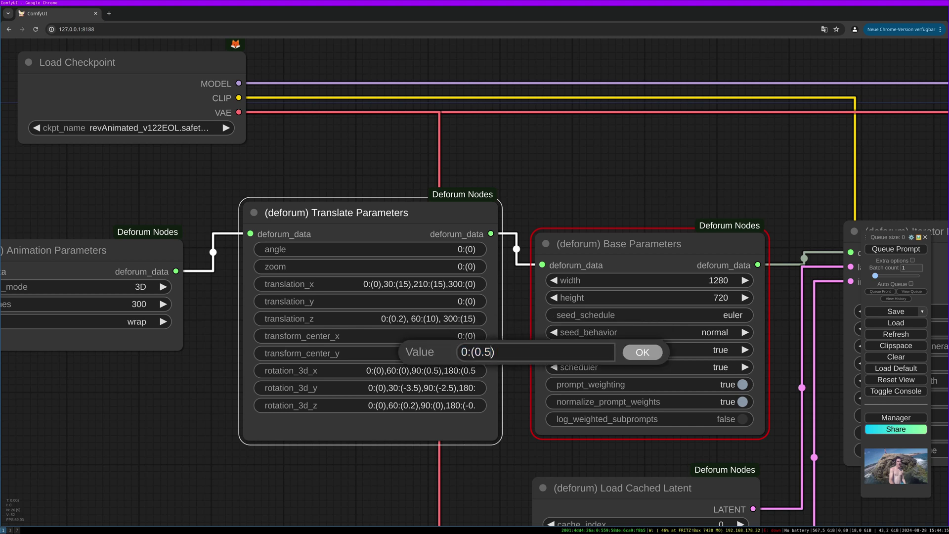
pyautogui.hotkey('shift', 'Left')
pyautogui.hotkey('shift', 'Left')
pyautogui.press('BackSpace')
pyautogui.click(643, 352)
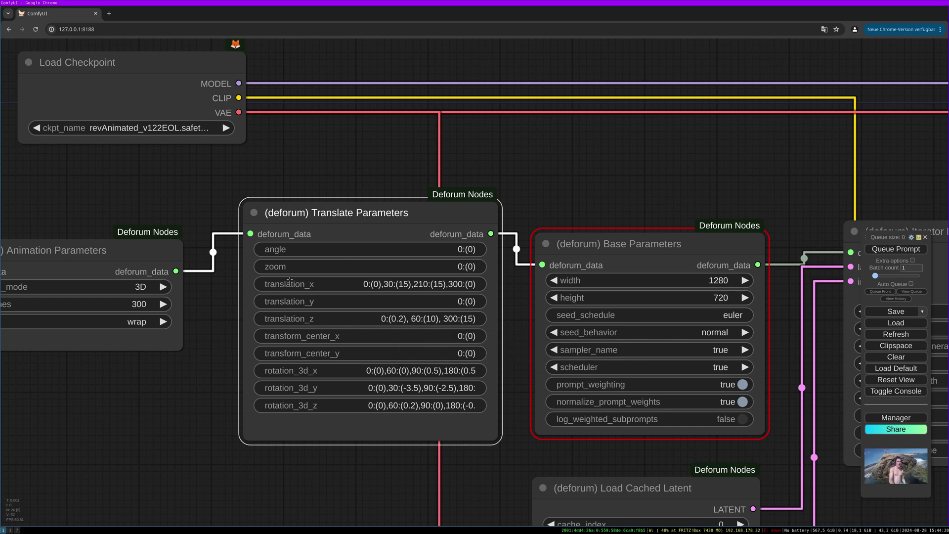
# Add a new (deforum) Base Parameters node and place it above the existing red-outlined Base Parameters node
pyautogui.scroll(-2, 504, 239)
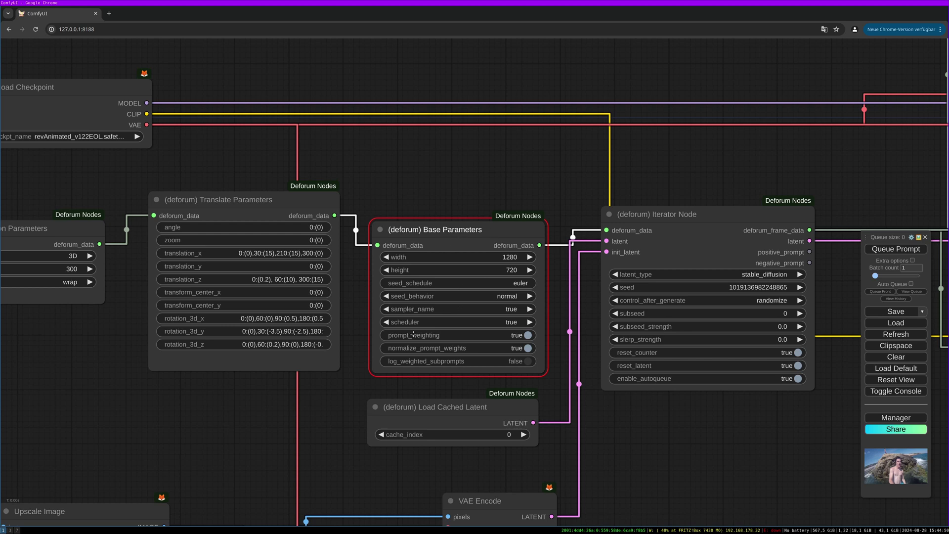
pyautogui.moveTo(477, 348); pyautogui.dragTo(468, 402)
pyautogui.moveTo(481, 288); pyautogui.dragTo(479, 296)
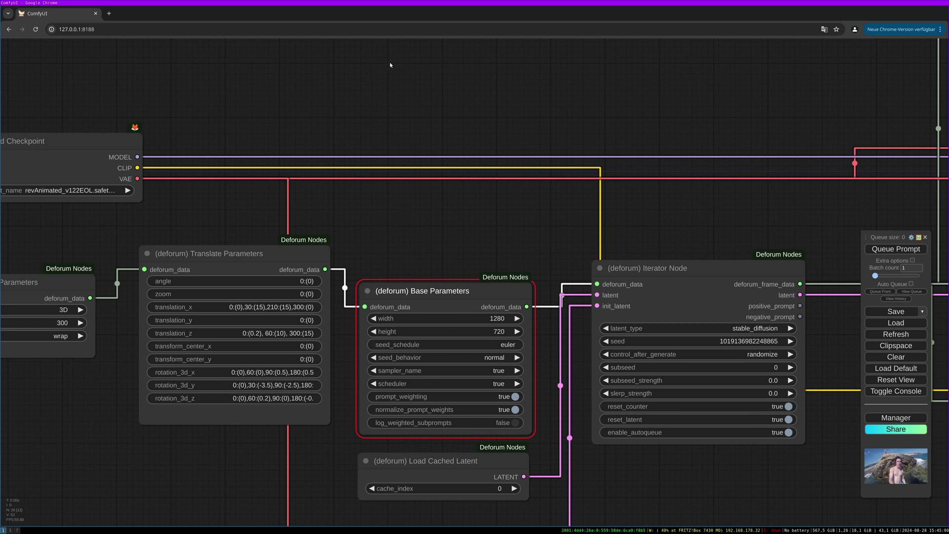
pyautogui.doubleClick(388, 88)
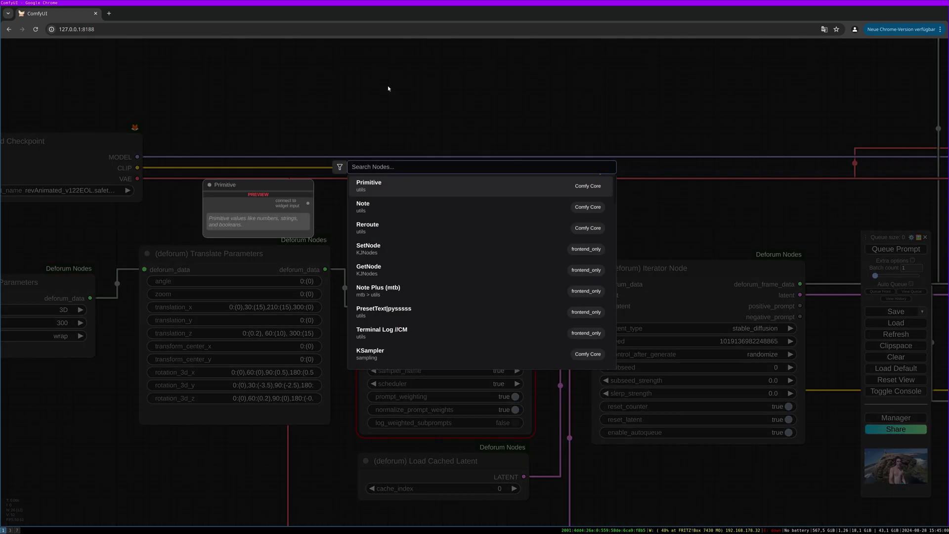
pyautogui.write('base')
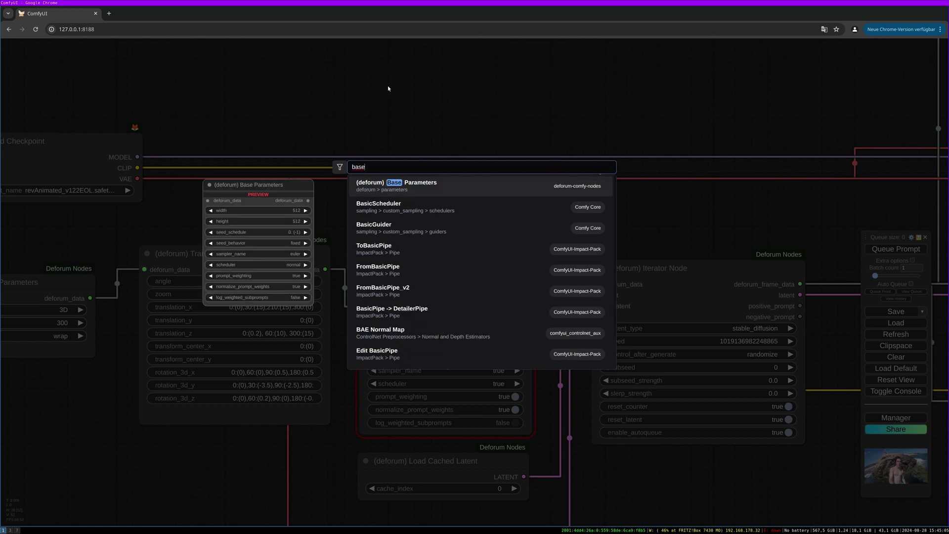
pyautogui.click(413, 185)
pyautogui.moveTo(480, 84); pyautogui.dragTo(456, 119)
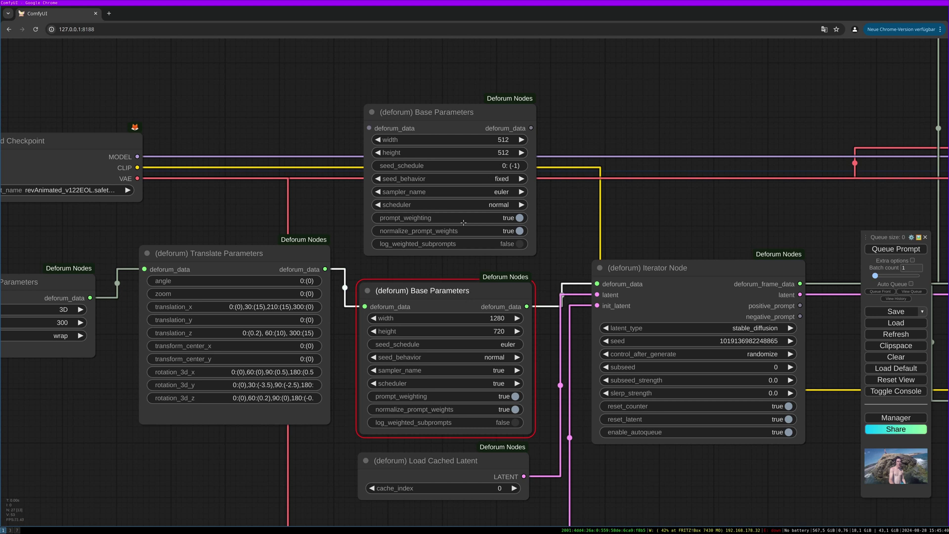
pyautogui.moveTo(459, 121); pyautogui.dragTo(458, 126)
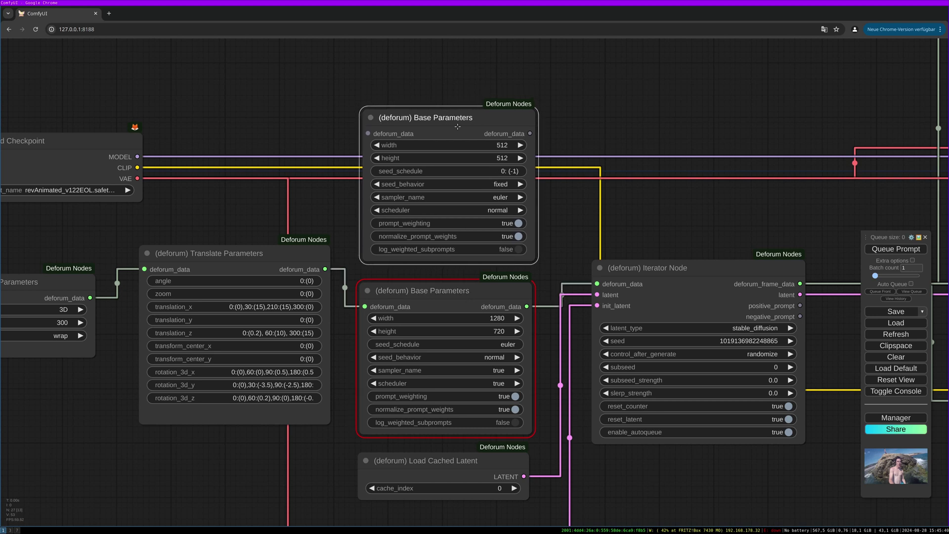
# Set the new Base Parameters node's width to 1280 and height to 720
pyautogui.click(501, 144)
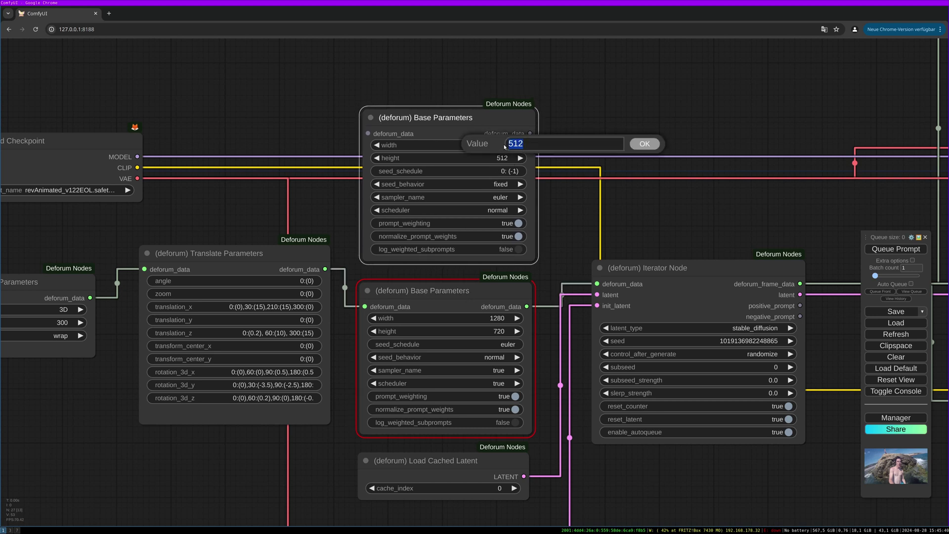
pyautogui.write('1280')
pyautogui.press('Tab')
pyautogui.press('Return')
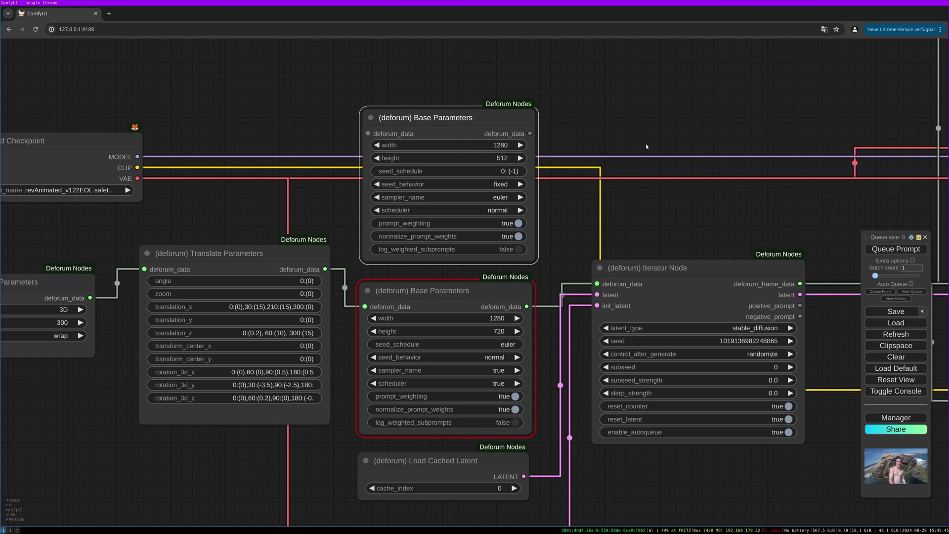
pyautogui.click(503, 161)
pyautogui.write('720')
pyautogui.press('Return')
# Set the new Base Parameters node's seed_behavior to random and its scheduler to karras
pyautogui.click(523, 184)
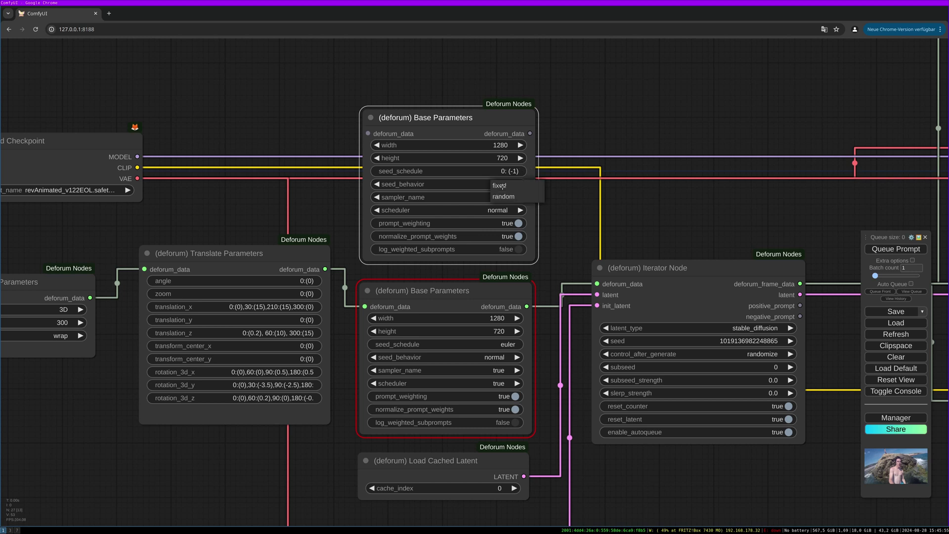
pyautogui.click(522, 197)
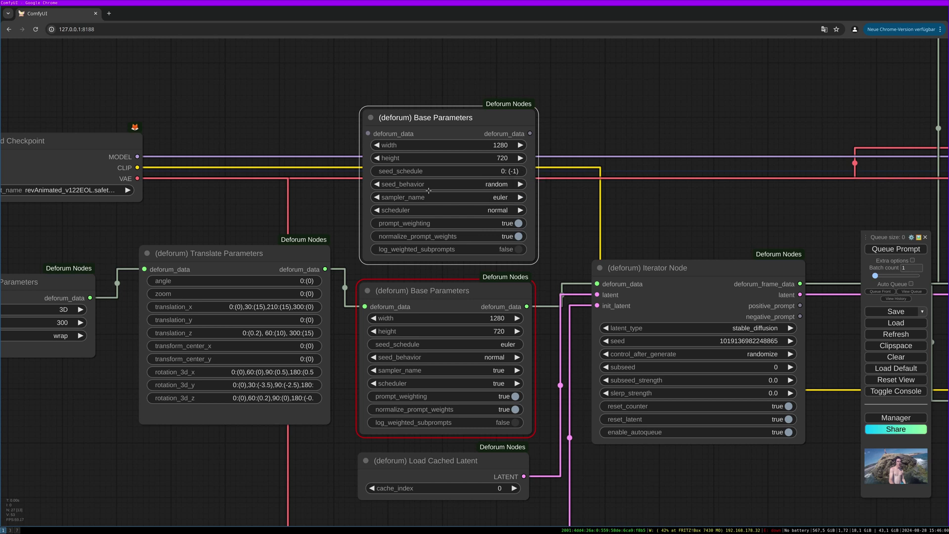
pyautogui.click(505, 210)
pyautogui.click(507, 213)
# Link the new Base Parameters node between Translate Parameters and the Iterator Node, replacing the deleted old Base Parameters node in its place
pyautogui.moveTo(325, 269); pyautogui.dragTo(368, 133)
pyautogui.click(492, 296)
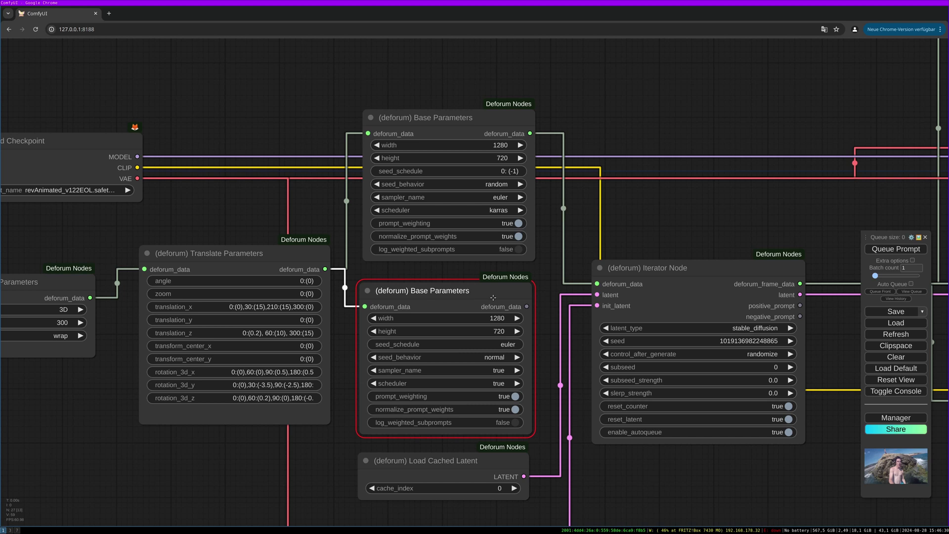
pyautogui.press('Delete')
pyautogui.moveTo(502, 113); pyautogui.dragTo(491, 250)
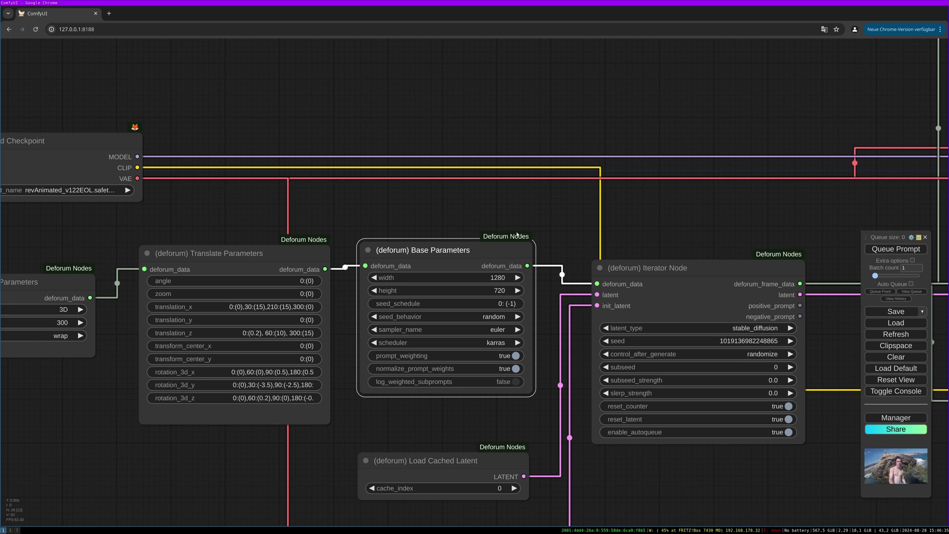
# Choose stable_diffusion as the Iterator Node's latent_type and move the node slightly
pyautogui.scroll(-3, 540, 208)
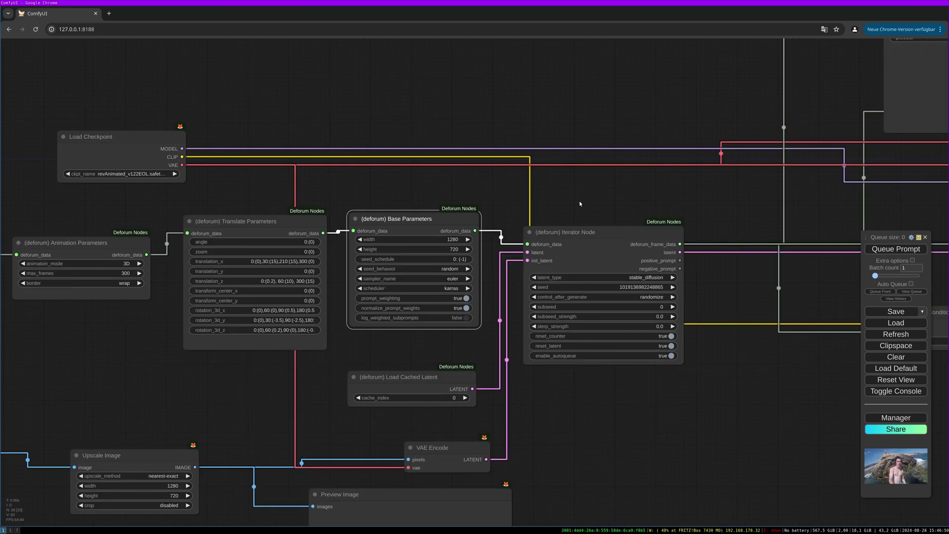
pyautogui.moveTo(540, 212); pyautogui.dragTo(421, 203)
pyautogui.click(492, 224)
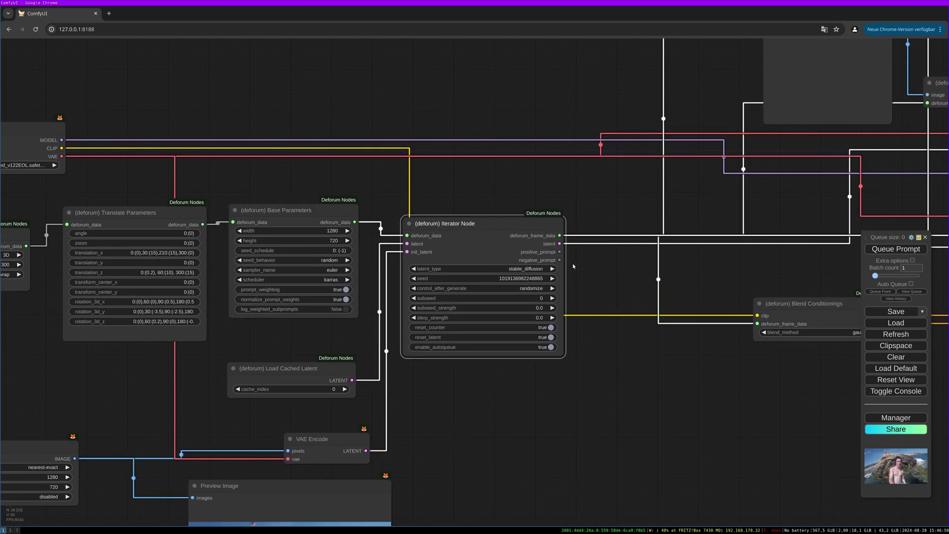
pyautogui.scroll(3, 574, 265)
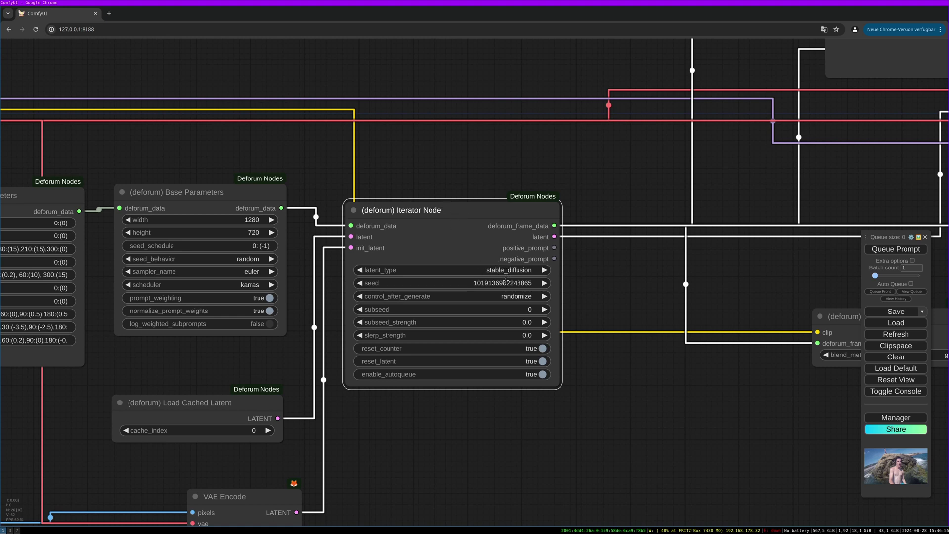
pyautogui.click(510, 271)
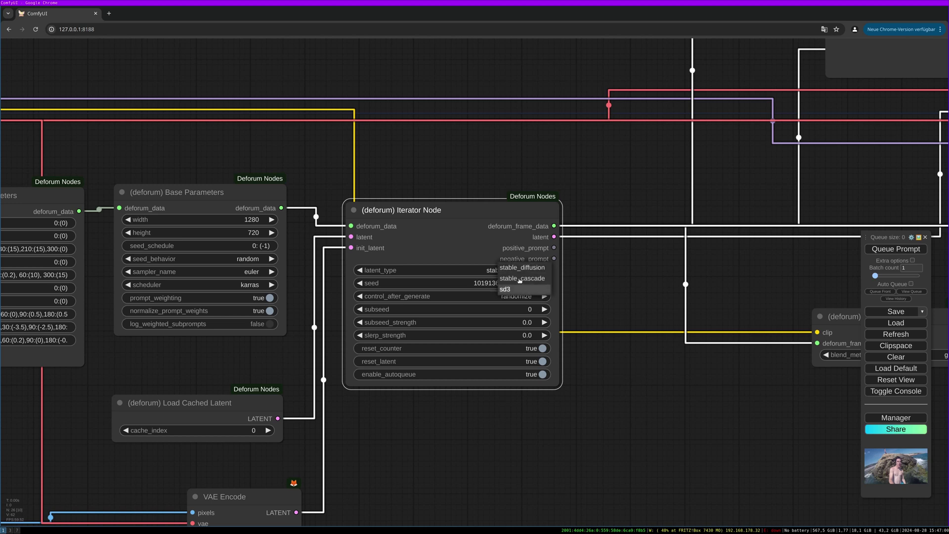
pyautogui.click(509, 272)
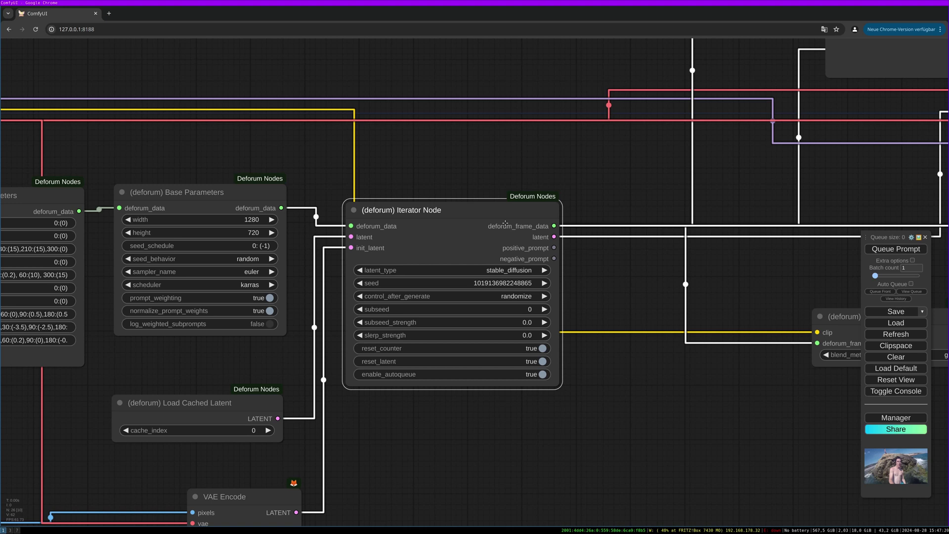
pyautogui.moveTo(446, 214); pyautogui.dragTo(449, 216)
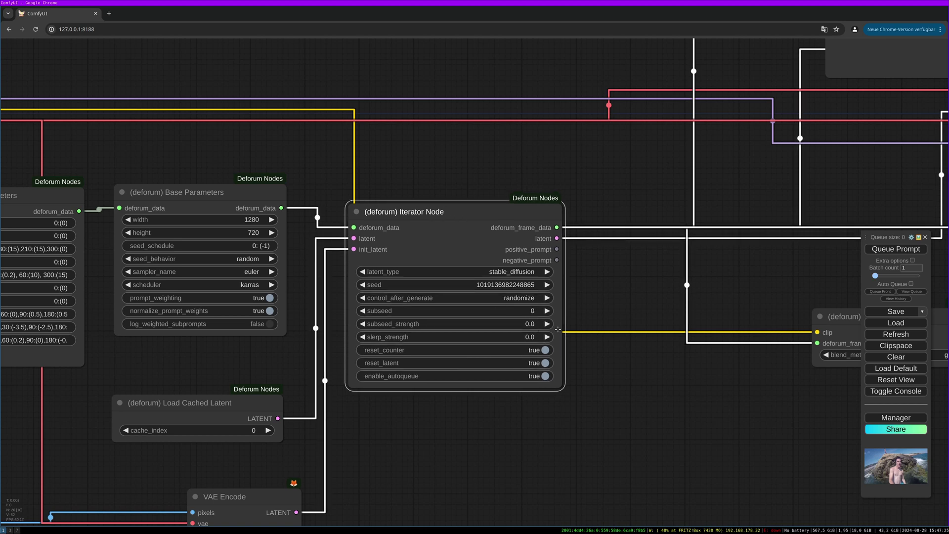
pyautogui.moveTo(582, 349); pyautogui.dragTo(569, 306)
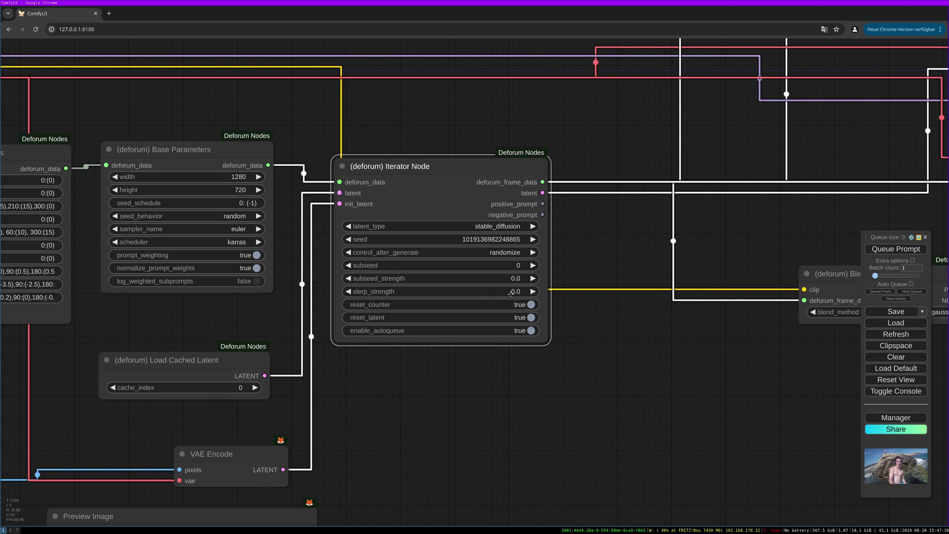
# Reposition the Save Video node slightly, keeping it above the KSampler in the workflow
pyautogui.scroll(-5, 643, 378)
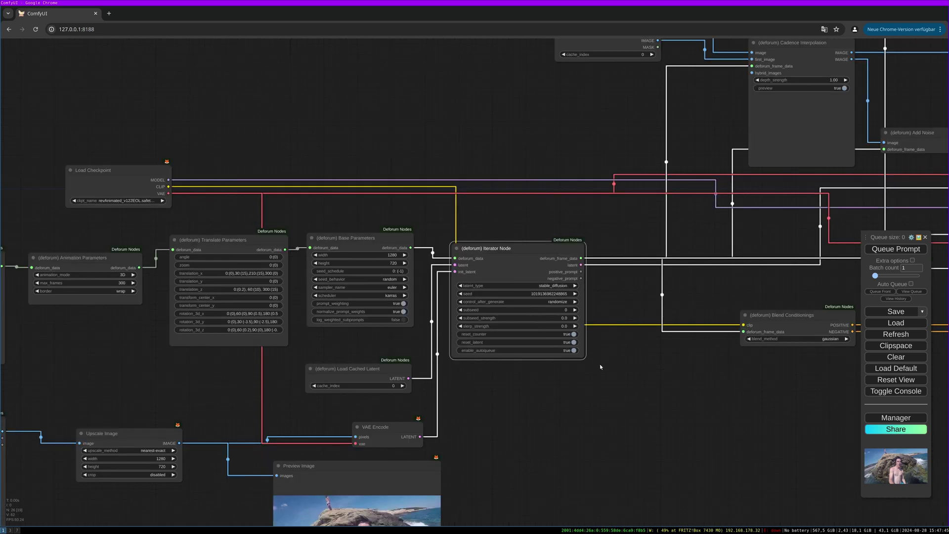
pyautogui.moveTo(600, 364); pyautogui.dragTo(429, 372)
pyautogui.scroll(-3, 475, 384)
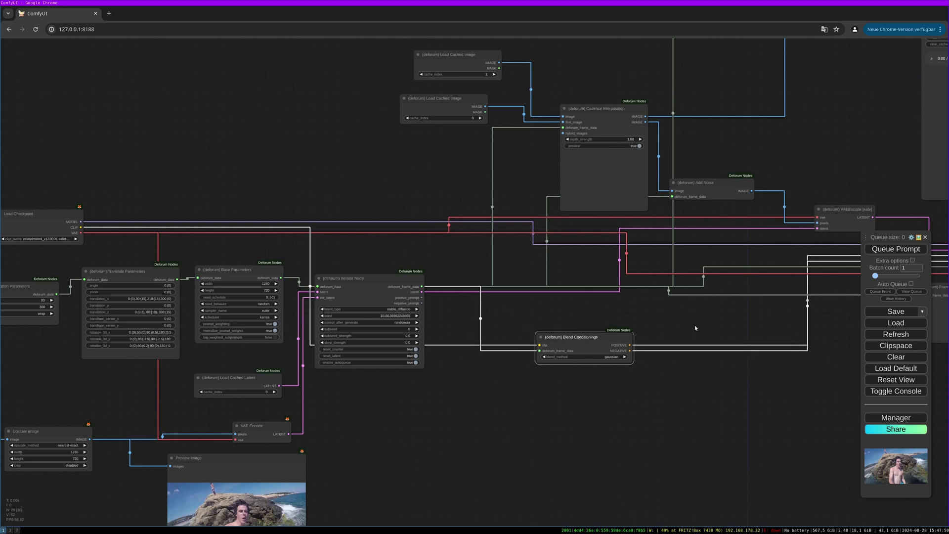
pyautogui.moveTo(697, 332); pyautogui.dragTo(600, 332)
pyautogui.moveTo(691, 330); pyautogui.dragTo(561, 332)
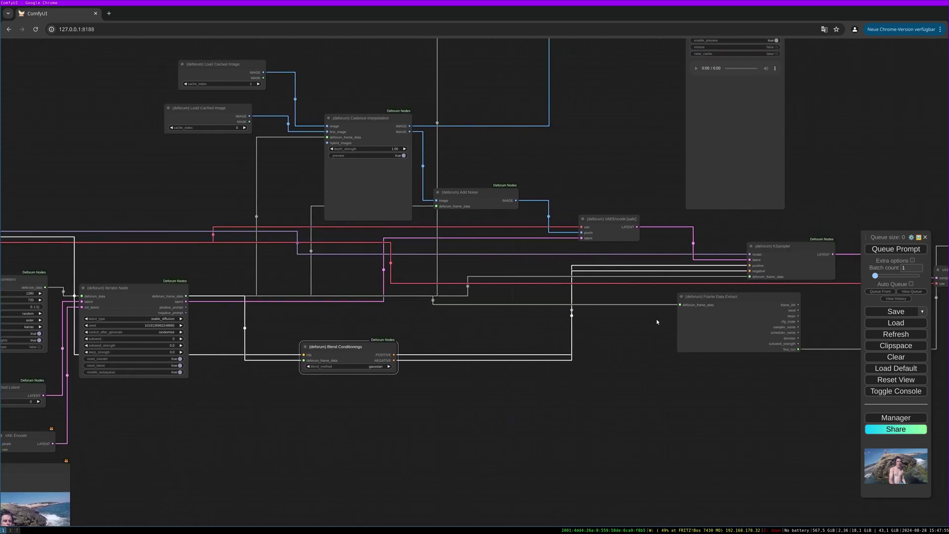
pyautogui.scroll(-1, 657, 322)
pyautogui.moveTo(657, 322); pyautogui.dragTo(546, 474)
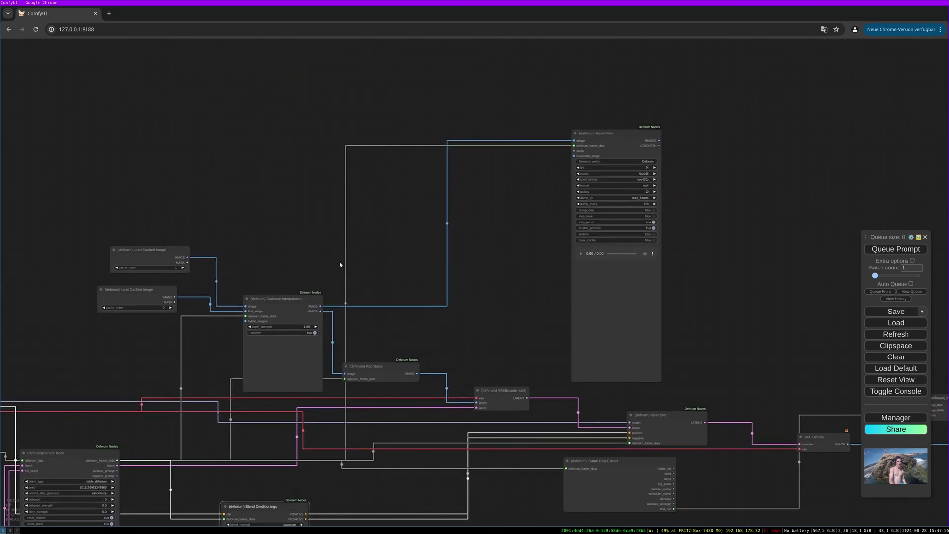
pyautogui.moveTo(610, 134); pyautogui.dragTo(627, 135)
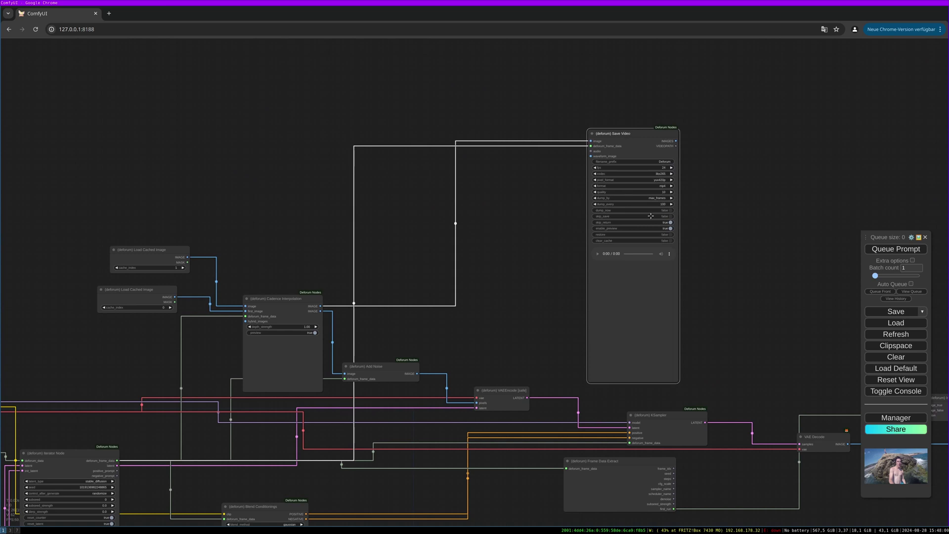
pyautogui.moveTo(660, 308); pyautogui.dragTo(639, 304)
# Queue the workflow for rendering with Auto Queue turned on
pyautogui.moveTo(277, 124); pyautogui.dragTo(402, 95)
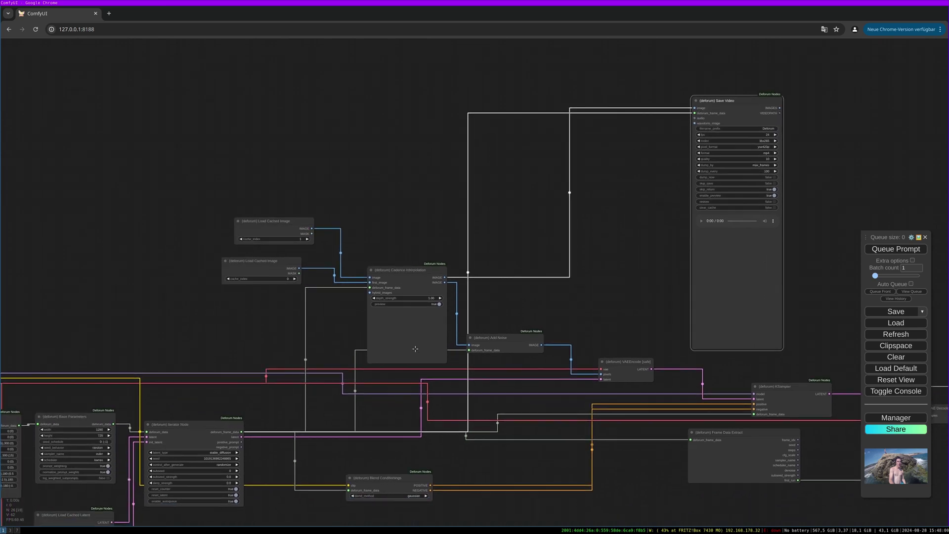
pyautogui.scroll(5, 415, 349)
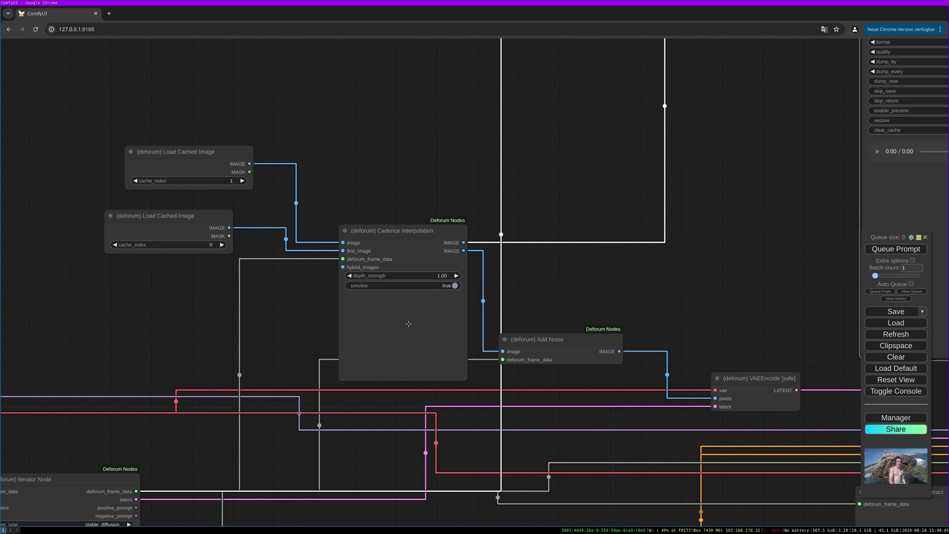
pyautogui.scroll(-3, 443, 334)
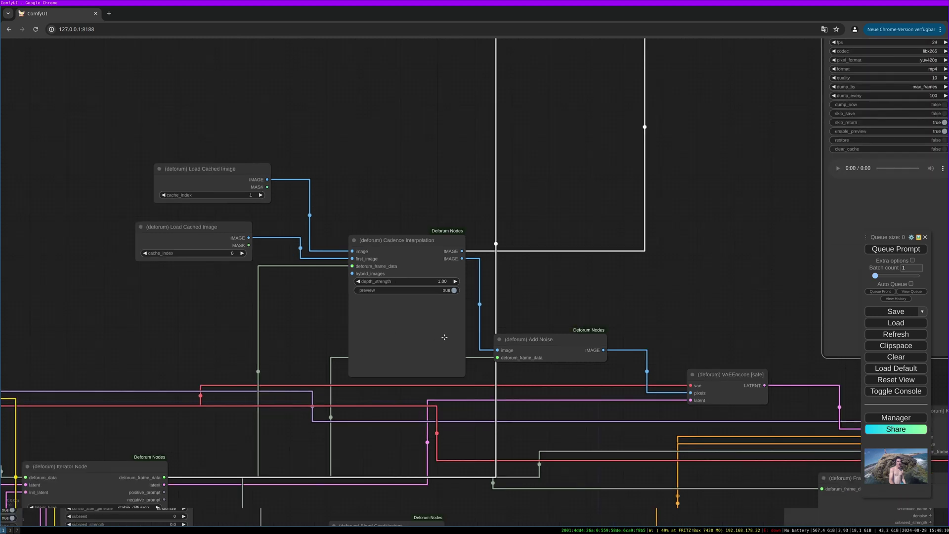
pyautogui.moveTo(664, 288); pyautogui.dragTo(351, 303)
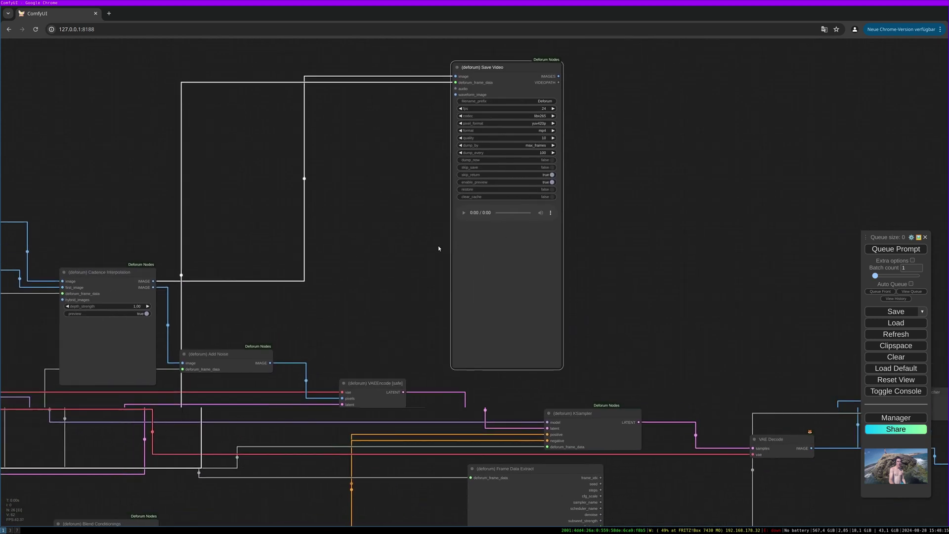
pyautogui.moveTo(344, 265); pyautogui.dragTo(485, 275)
pyautogui.scroll(2, 508, 269)
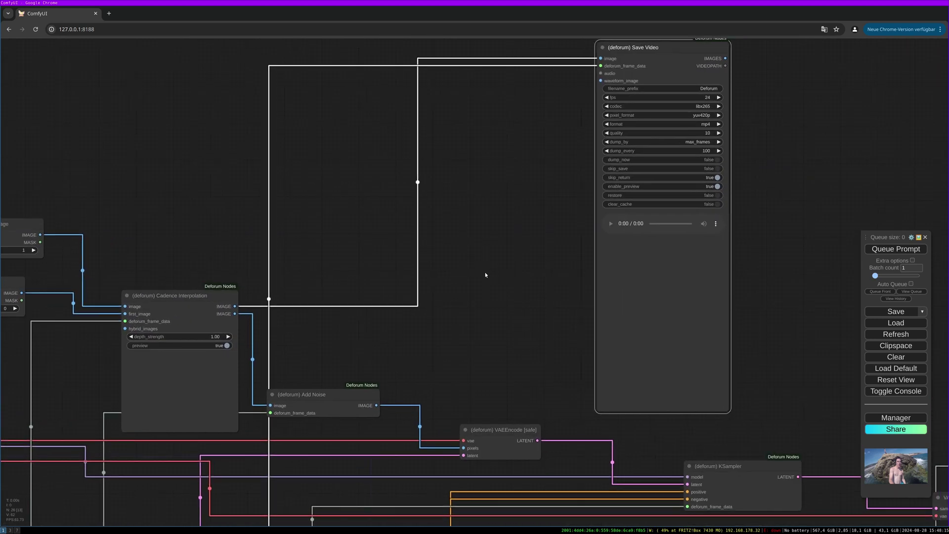
pyautogui.click(882, 250)
pyautogui.click(912, 284)
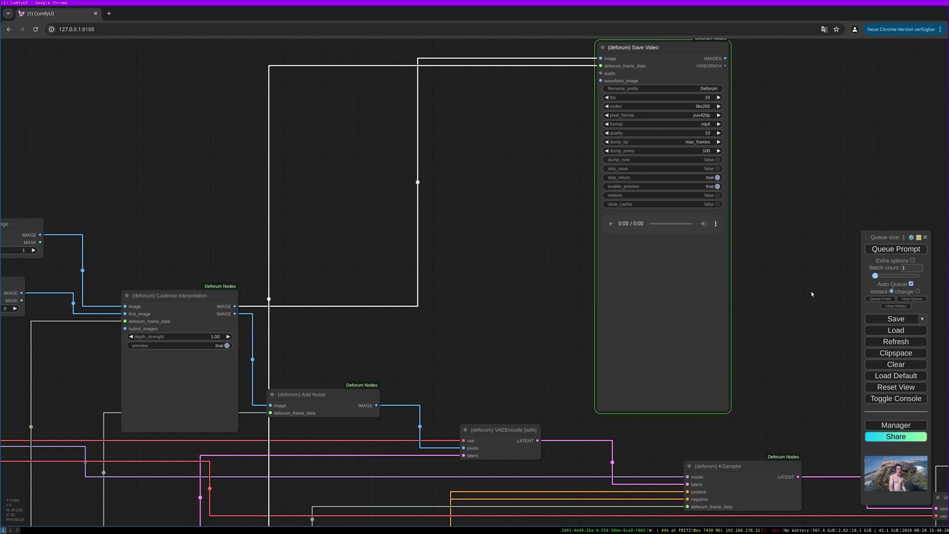
# Play the rendered preview video in the Save Video node
pyautogui.moveTo(200, 408); pyautogui.dragTo(386, 358)
pyautogui.scroll(7, 372, 378)
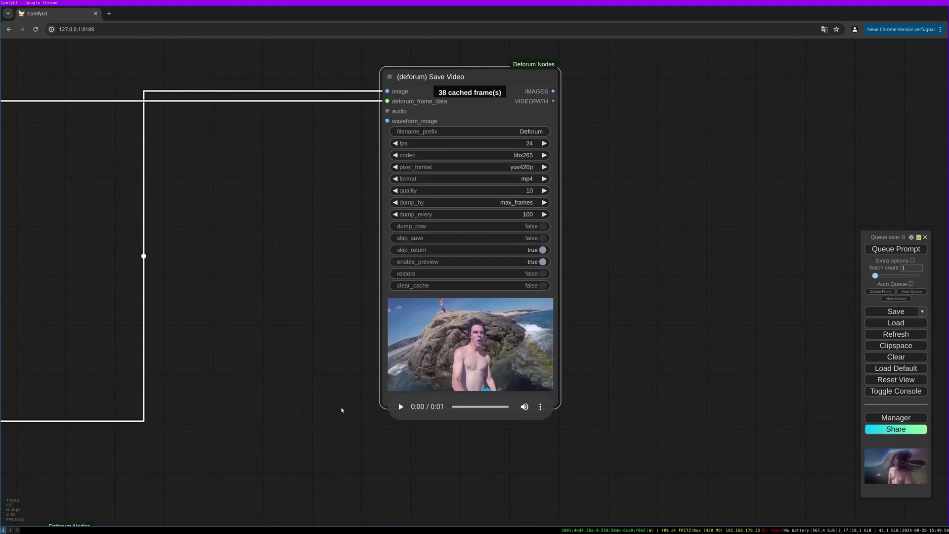
pyautogui.scroll(3, 343, 411)
pyautogui.moveTo(344, 411); pyautogui.dragTo(196, 426)
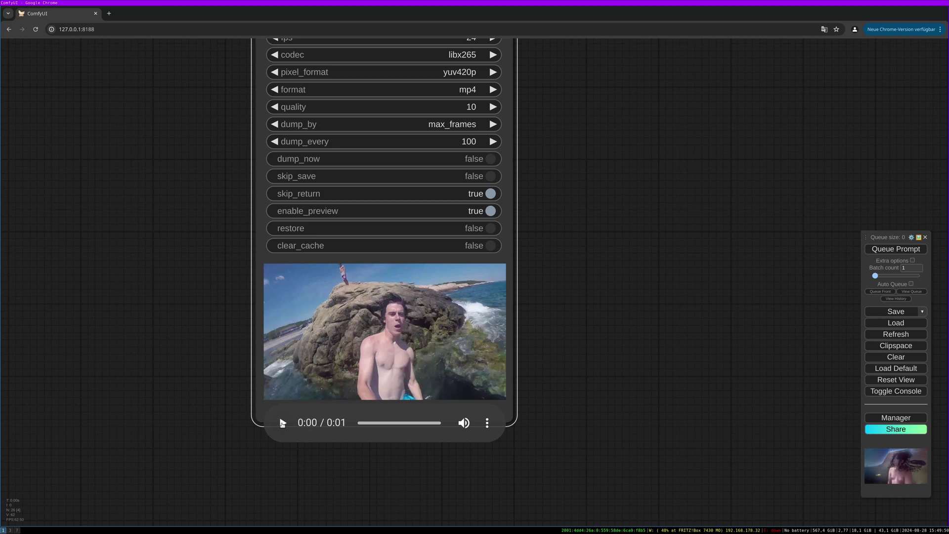
pyautogui.click(282, 423)
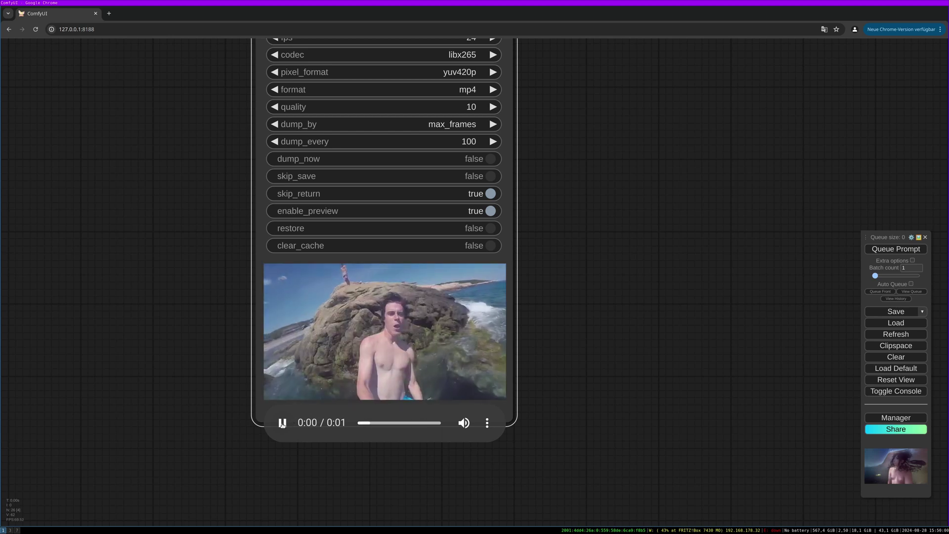
# Replace the Diffusion Parameters node's strength_schedule with the single keyframe 0: (0.45)
pyautogui.scroll(-6, 283, 423)
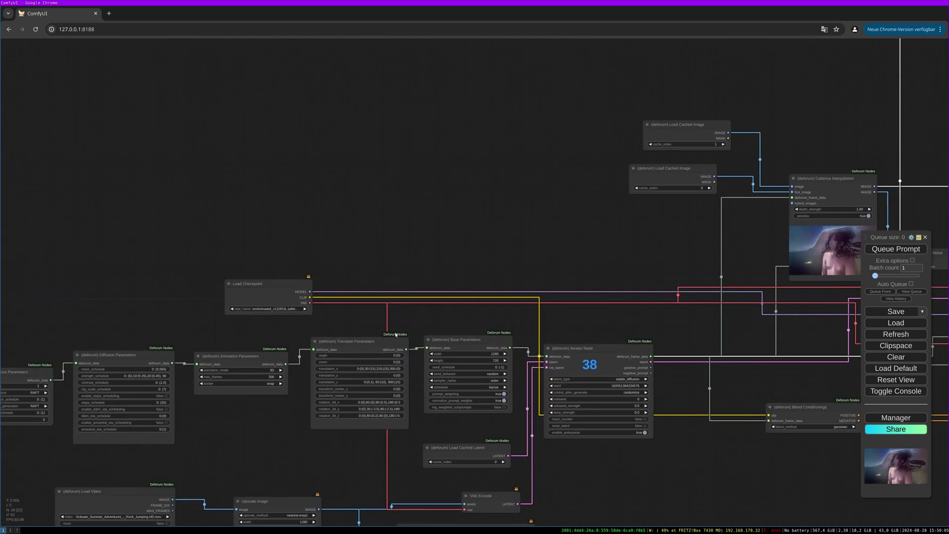
pyautogui.moveTo(349, 449); pyautogui.dragTo(510, 431)
pyautogui.scroll(8, 405, 302)
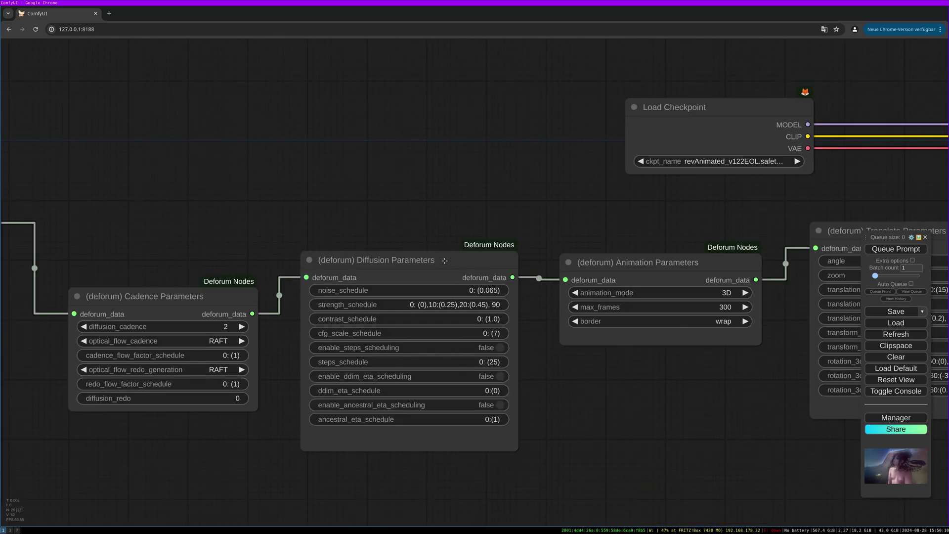
pyautogui.click(445, 261)
pyautogui.scroll(2, 459, 218)
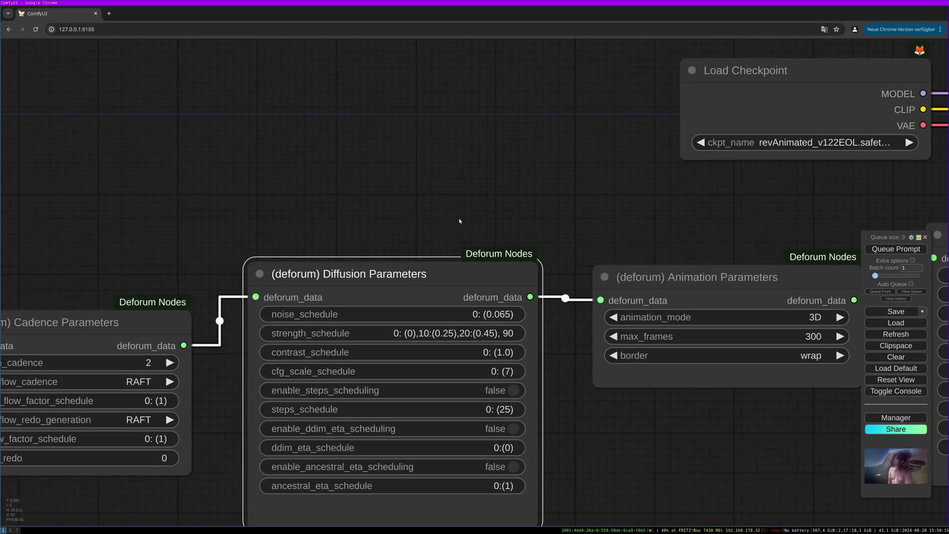
pyautogui.click(420, 304)
pyautogui.click(403, 311)
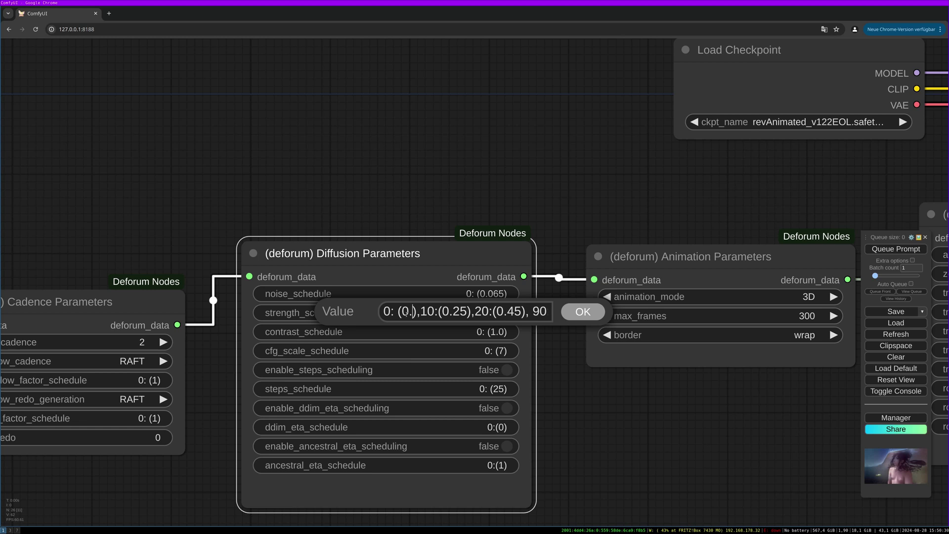
pyautogui.write('.45')
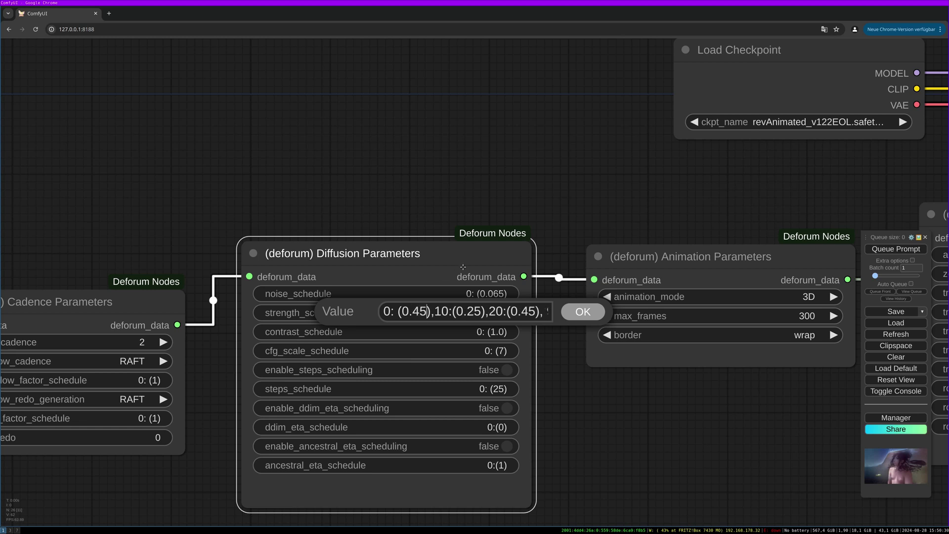
pyautogui.moveTo(435, 311); pyautogui.dragTo(530, 319)
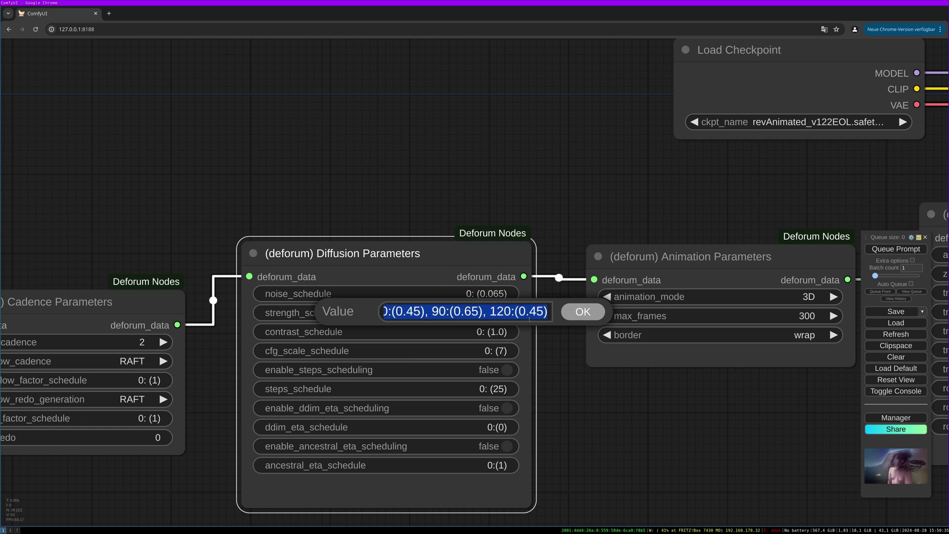
pyautogui.press('BackSpace')
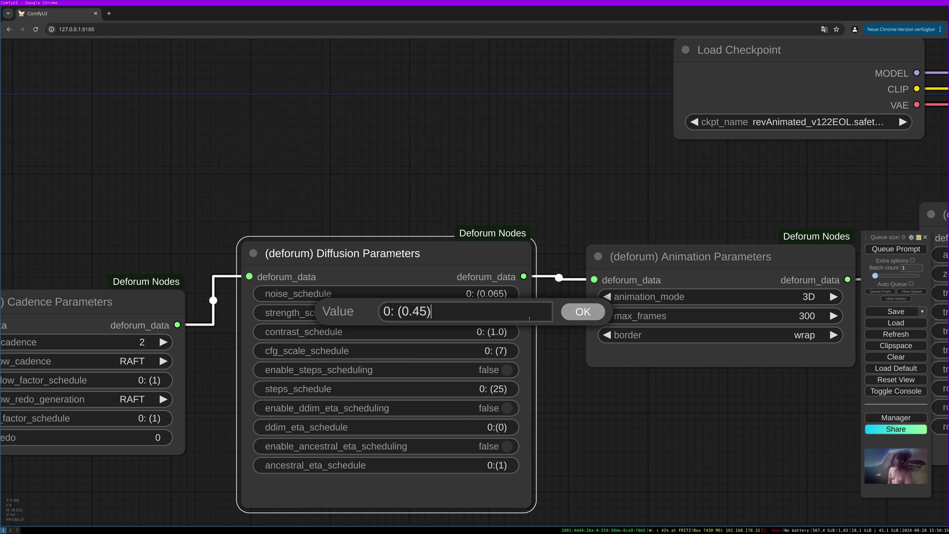
pyautogui.click(594, 315)
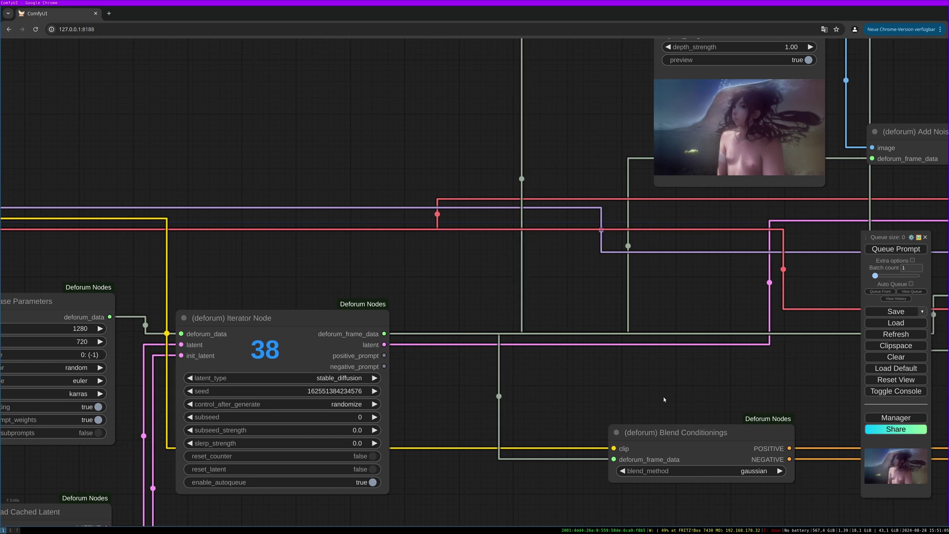
# Turn on reset_counter and reset_latent in the Iterator Node
pyautogui.moveTo(707, 387); pyautogui.dragTo(460, 411)
pyautogui.moveTo(275, 418); pyautogui.dragTo(576, 306)
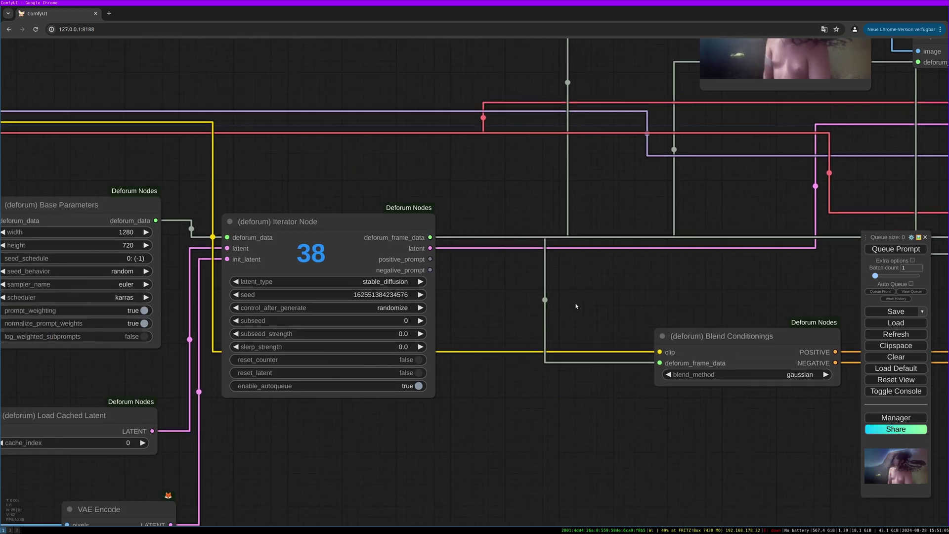
pyautogui.click(419, 360)
pyautogui.click(419, 373)
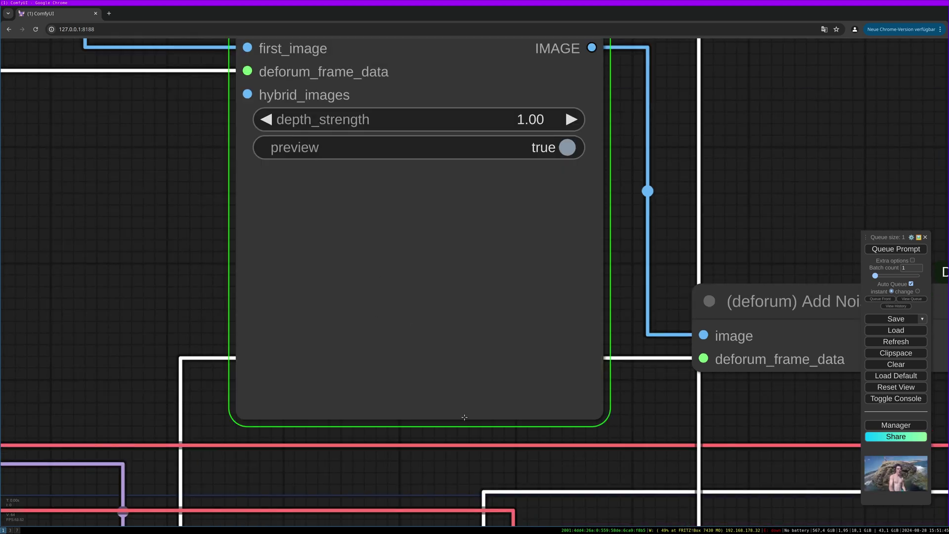
# Watch the Cadence Interpolation node's frame preview and turn off Auto Queue to stop the render
pyautogui.scroll(-3, 663, 361)
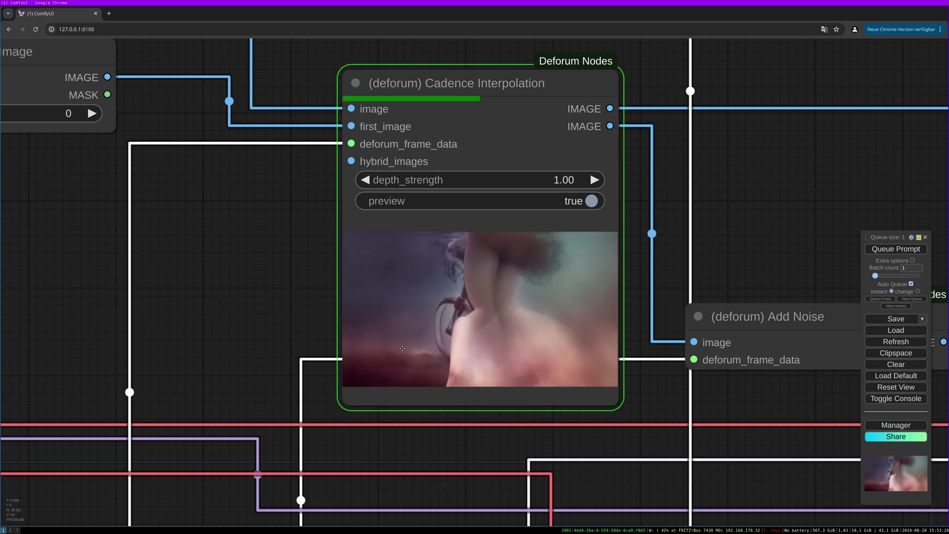
pyautogui.click(912, 284)
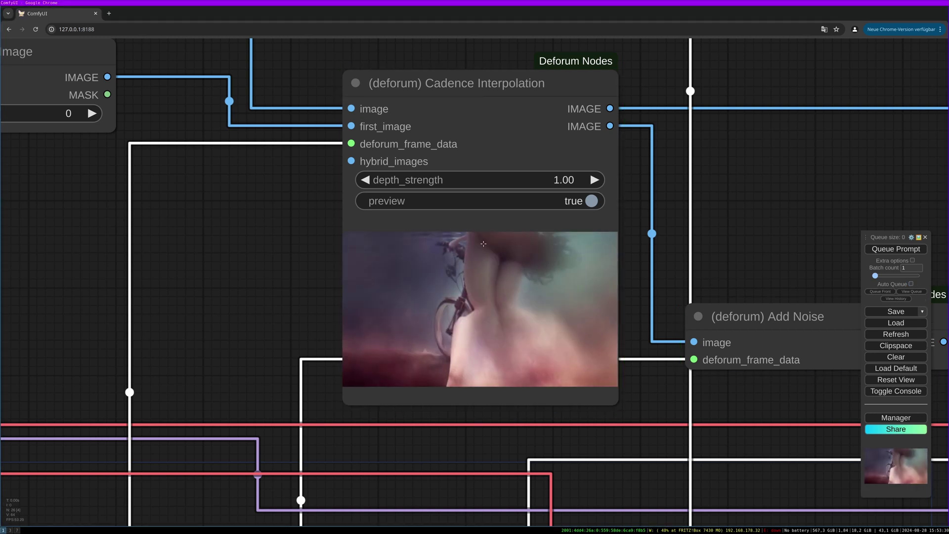
pyautogui.press('1')
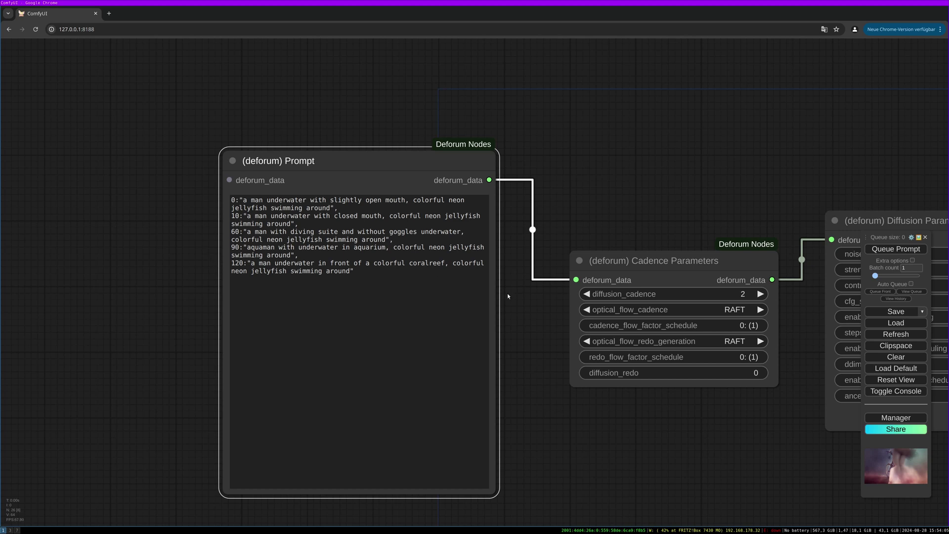
# Turn on reset_counter in the Iterator Node and queue the workflow again
pyautogui.scroll(-5, 508, 293)
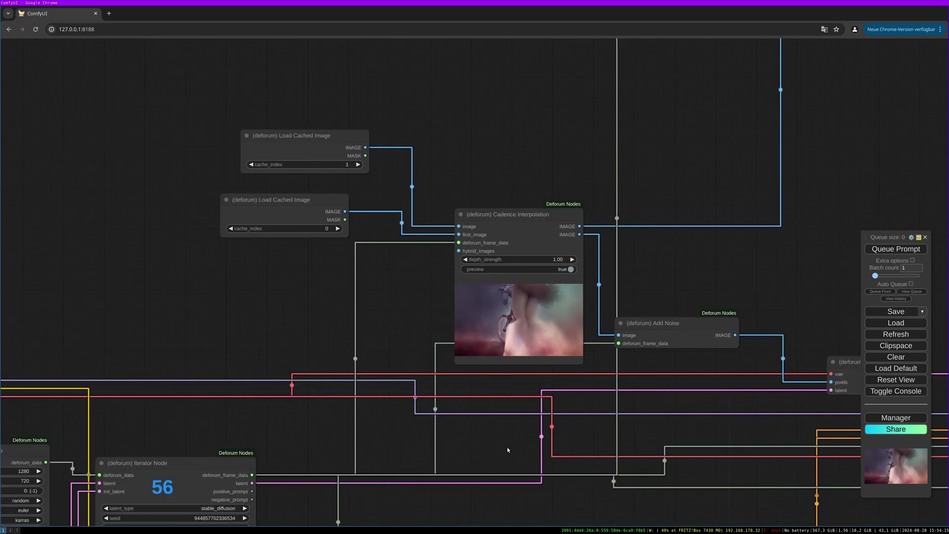
pyautogui.moveTo(414, 488); pyautogui.dragTo(453, 276)
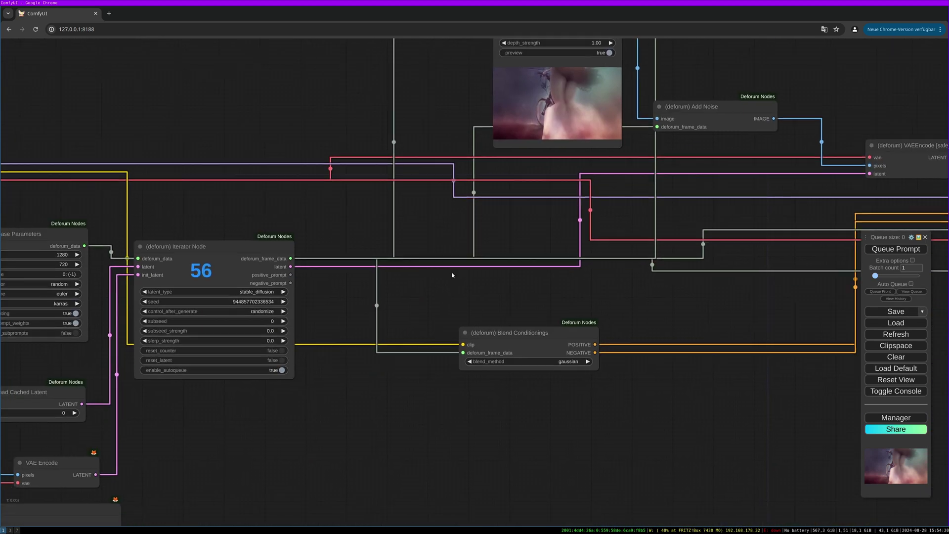
pyautogui.click(280, 351)
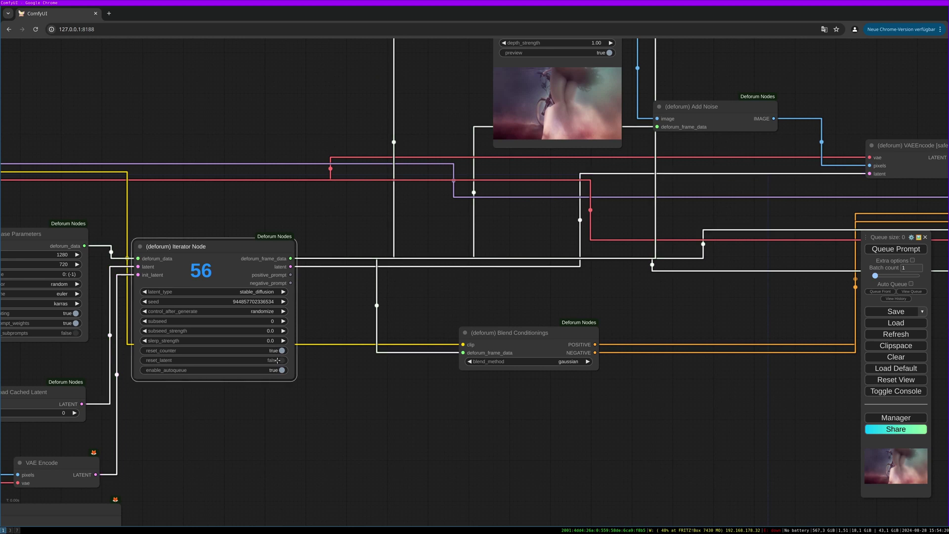
pyautogui.click(893, 250)
# Watch the Cadence Interpolation frame preview, and play the new preview video in the Save Video node
pyautogui.moveTo(787, 210); pyautogui.dragTo(509, 430)
pyautogui.moveTo(416, 416); pyautogui.dragTo(537, 441)
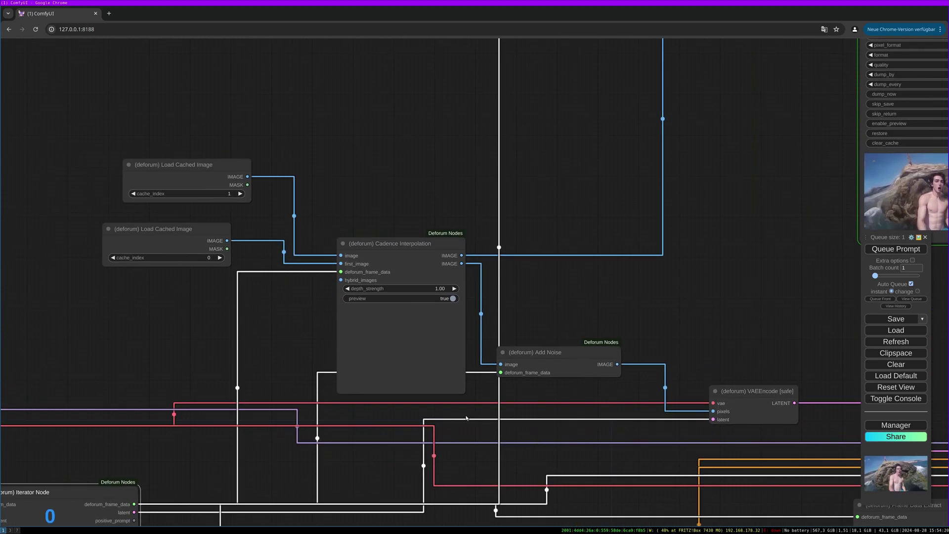
pyautogui.scroll(3, 467, 418)
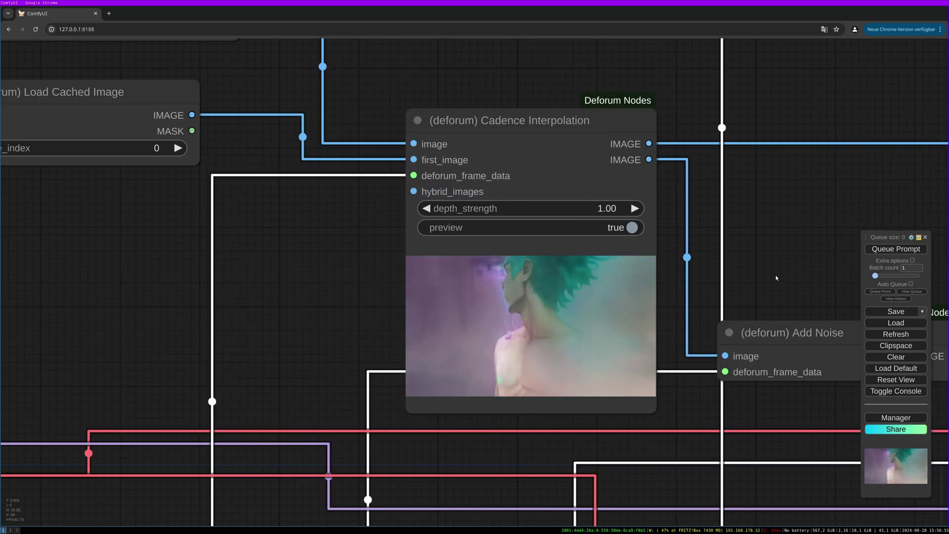
pyautogui.moveTo(776, 278); pyautogui.dragTo(218, 490)
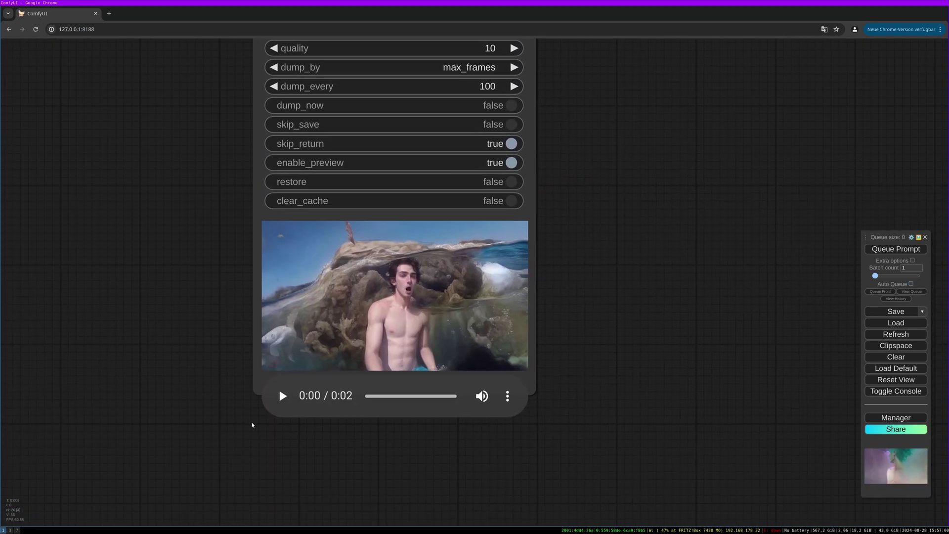
pyautogui.click(284, 396)
pyautogui.scroll(5, 596, 341)
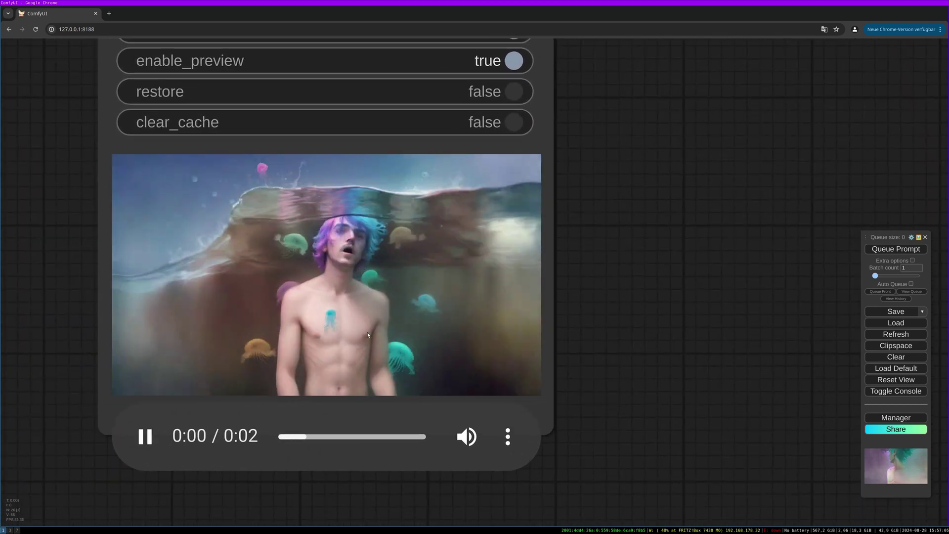
pyautogui.moveTo(66, 294); pyautogui.dragTo(146, 339)
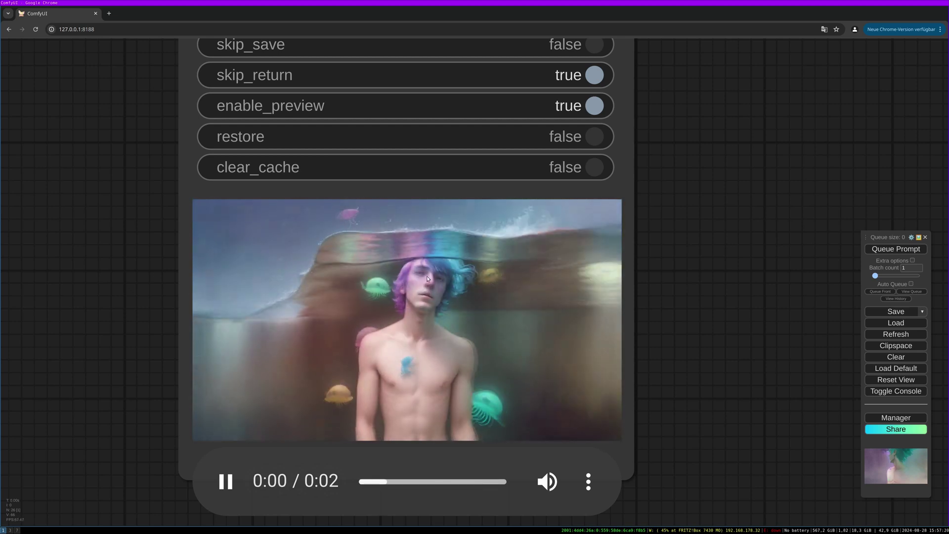
# Set dump_every to 300 in the Save Video node
pyautogui.scroll(-3, 492, 289)
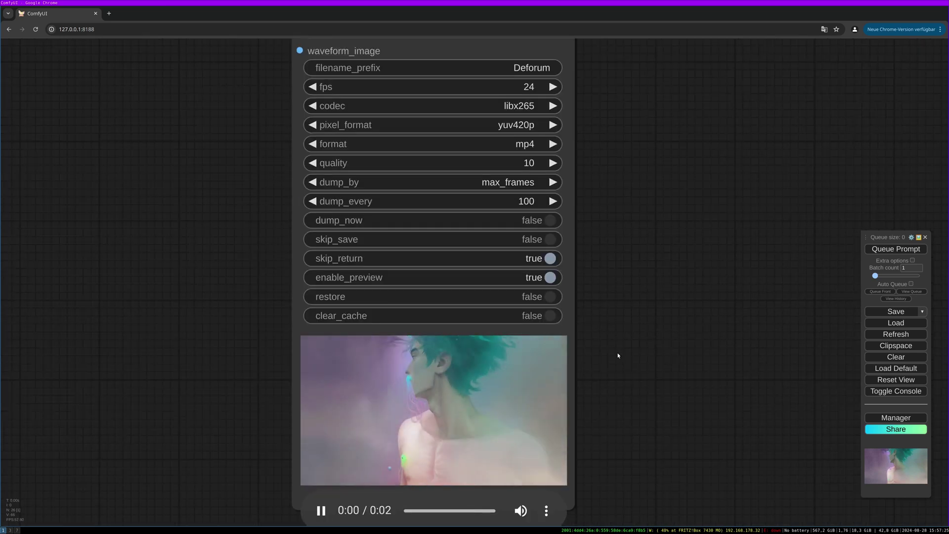
pyautogui.moveTo(619, 356); pyautogui.dragTo(606, 406)
pyautogui.click(513, 255)
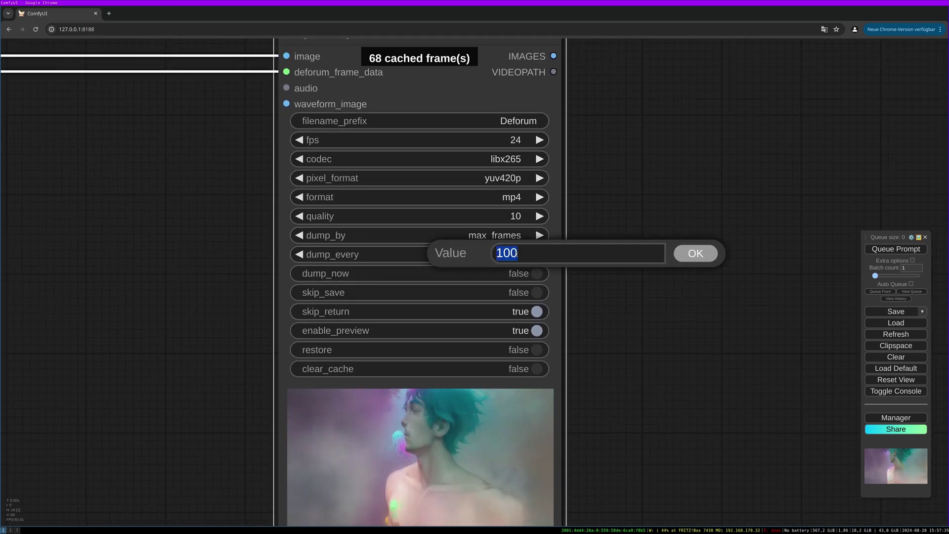
pyautogui.press('Escape')
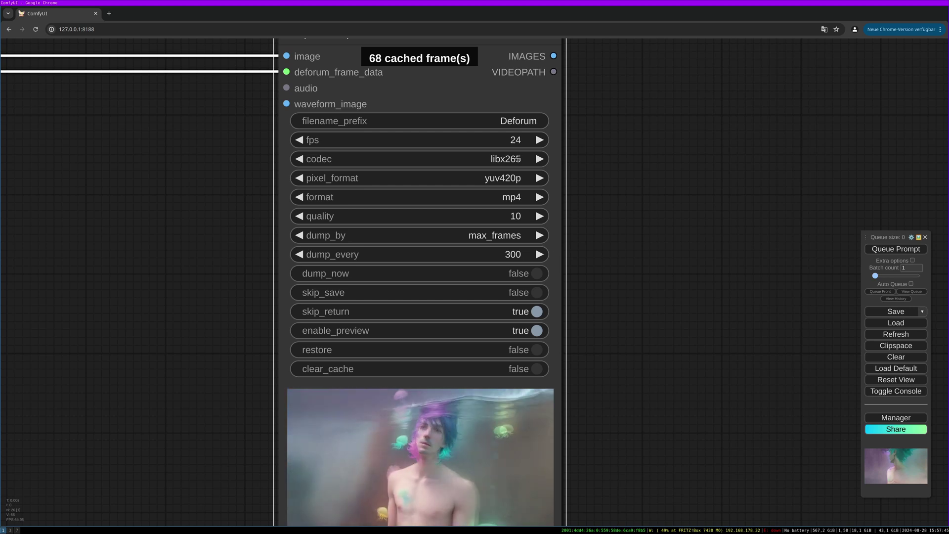
pyautogui.click(518, 159)
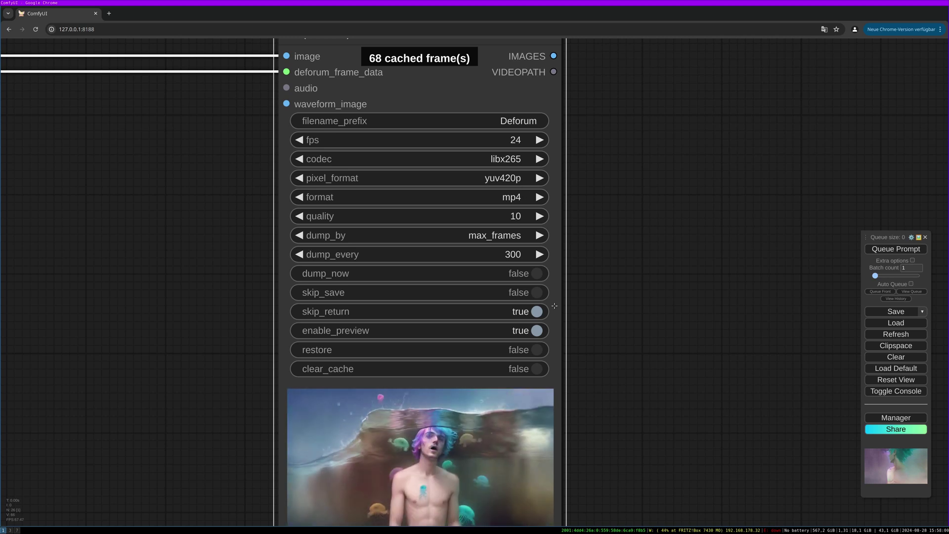
# Inspect the Iterator Node's frame counter and its reset_counter, reset_latent and enable_autoqueue switches
pyautogui.moveTo(554, 306); pyautogui.dragTo(562, 263)
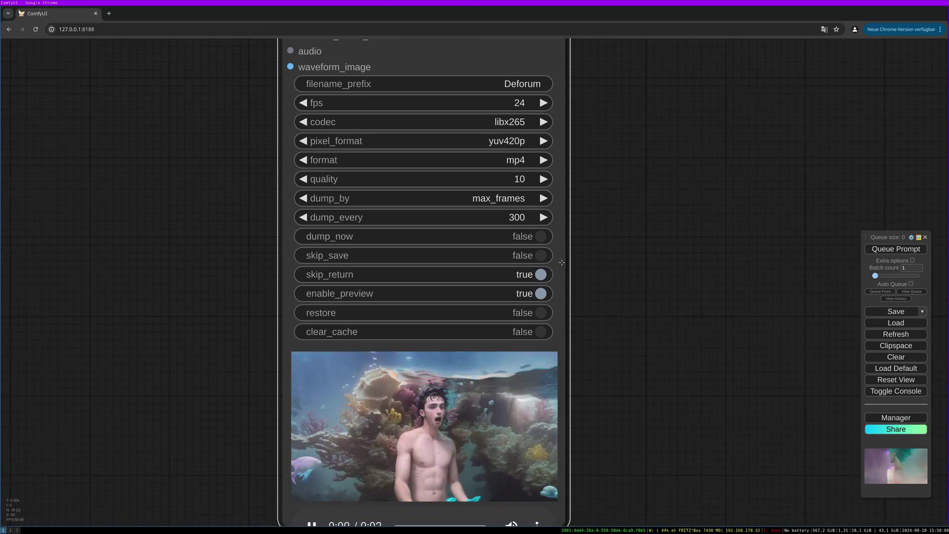
pyautogui.scroll(-3, 561, 262)
pyautogui.moveTo(139, 437); pyautogui.dragTo(476, 350)
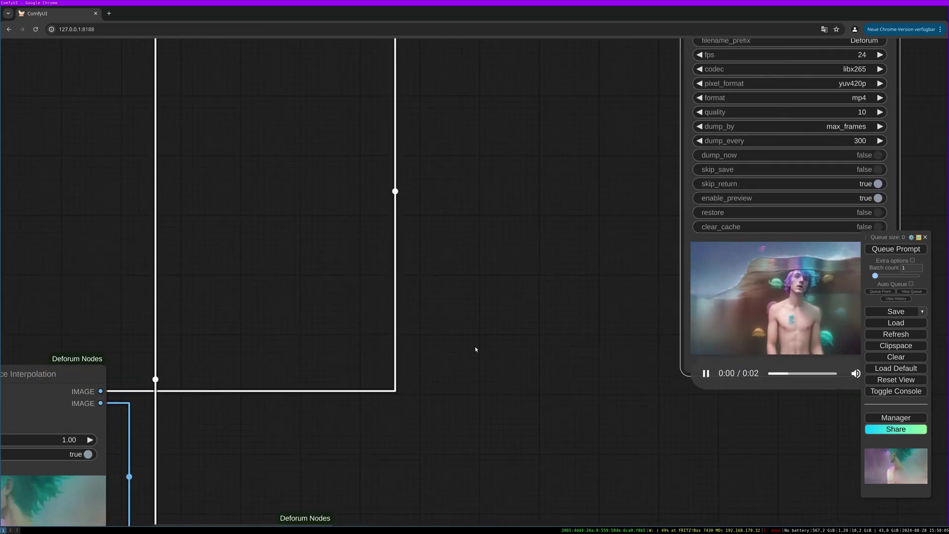
pyautogui.scroll(-5, 476, 349)
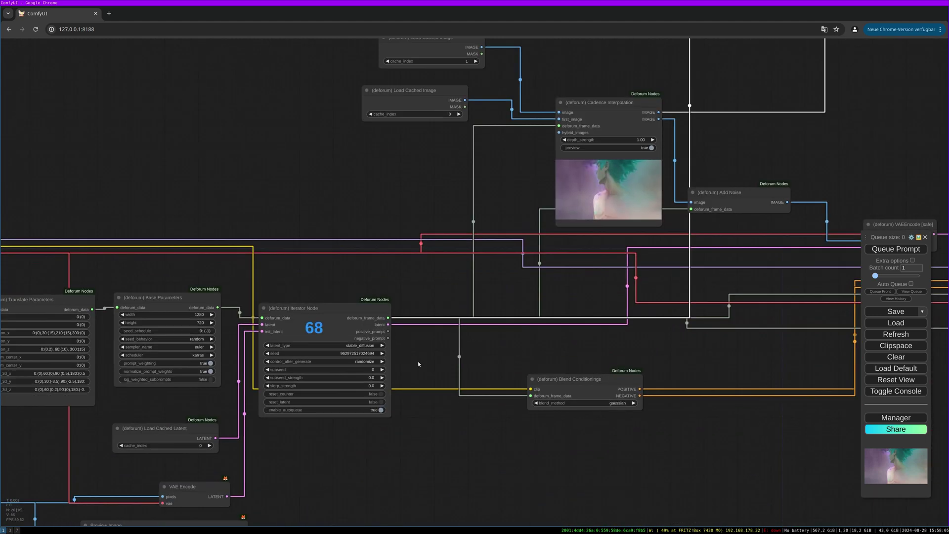
pyautogui.scroll(6, 397, 388)
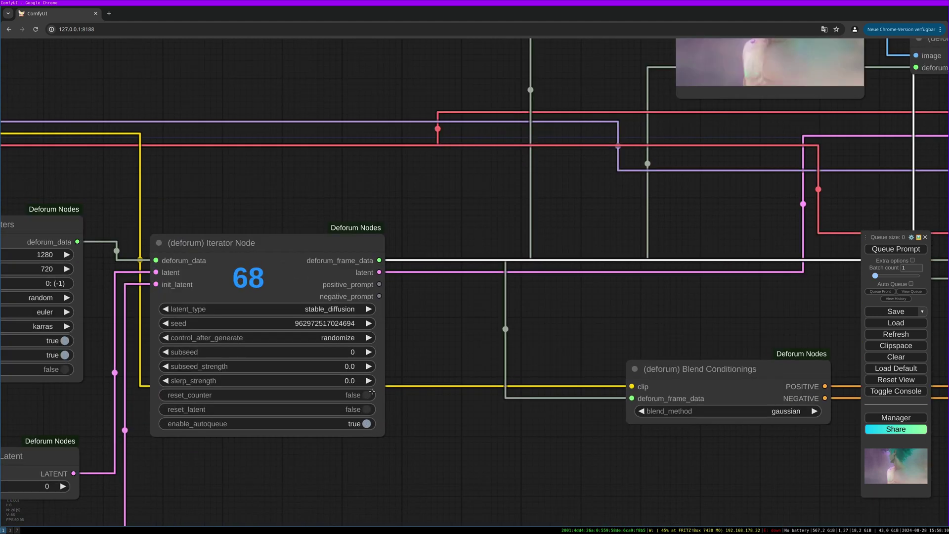
pyautogui.scroll(-2, 449, 404)
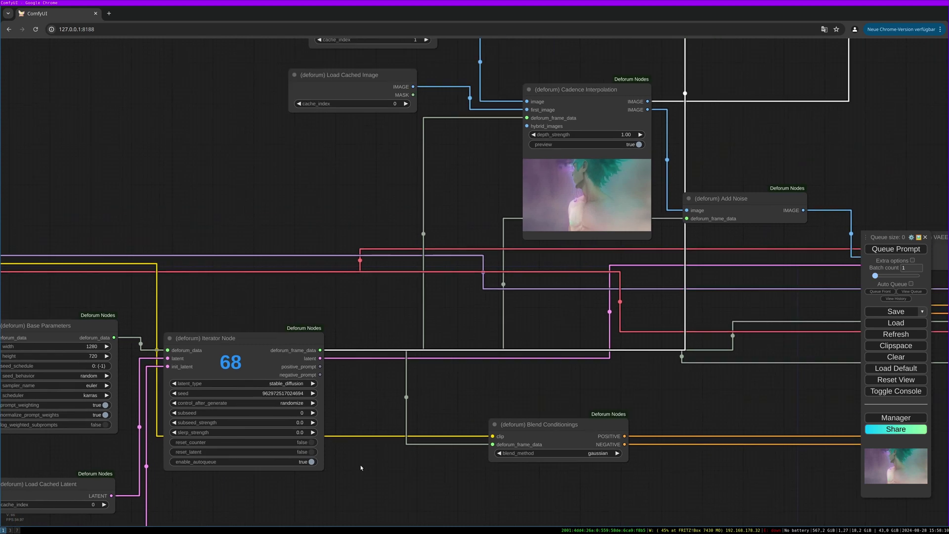
# Review the Save Video node's cached frames, dump settings and looping preview, and trace its input connections through the graph
pyautogui.moveTo(587, 331); pyautogui.dragTo(354, 499)
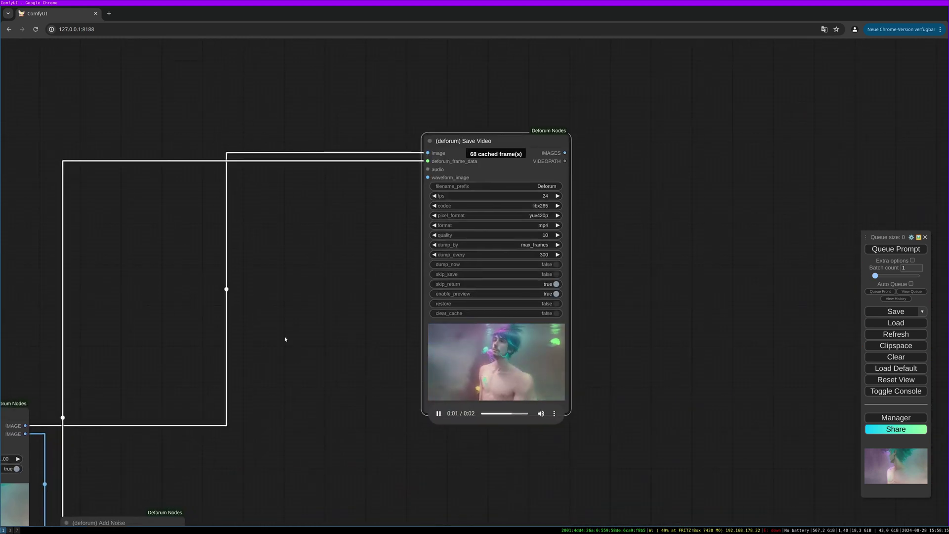
pyautogui.moveTo(329, 330); pyautogui.dragTo(306, 352)
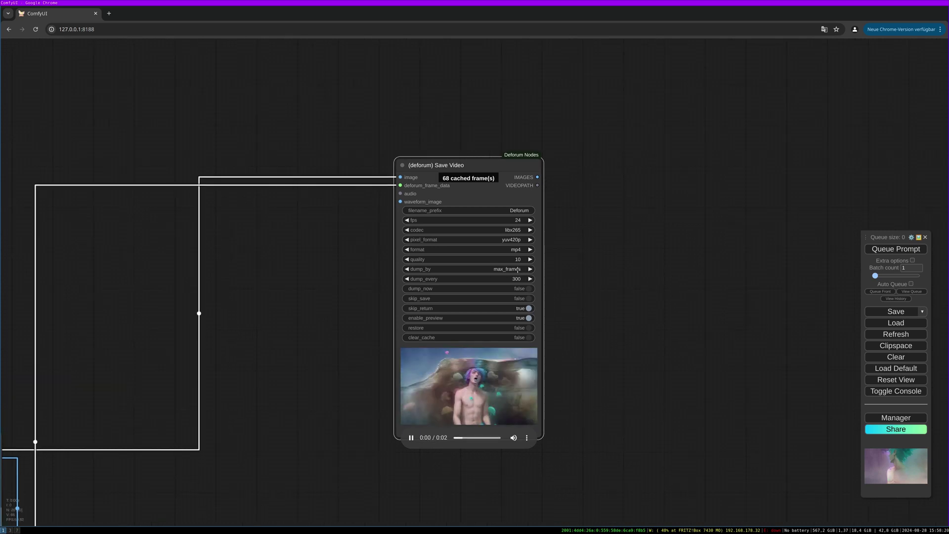
pyautogui.scroll(-1, 564, 391)
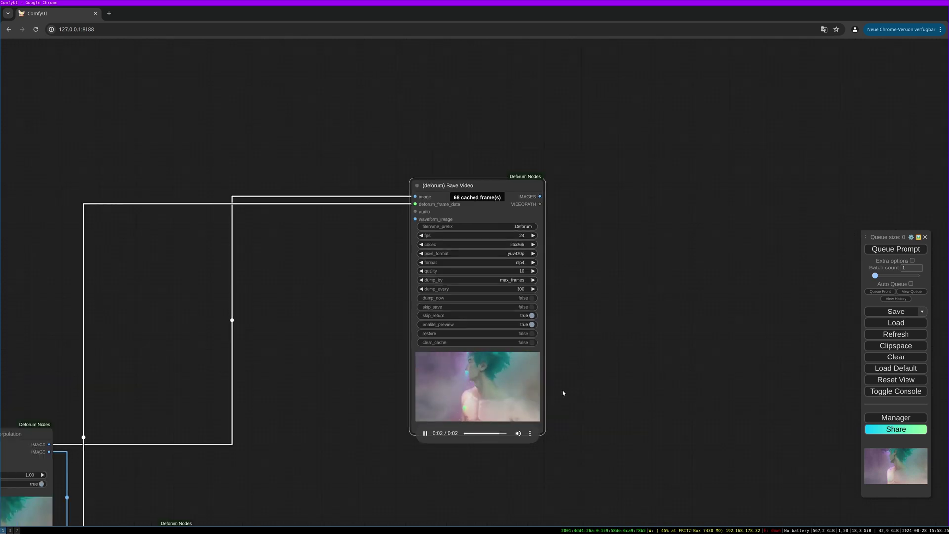
pyautogui.moveTo(568, 281); pyautogui.dragTo(496, 281)
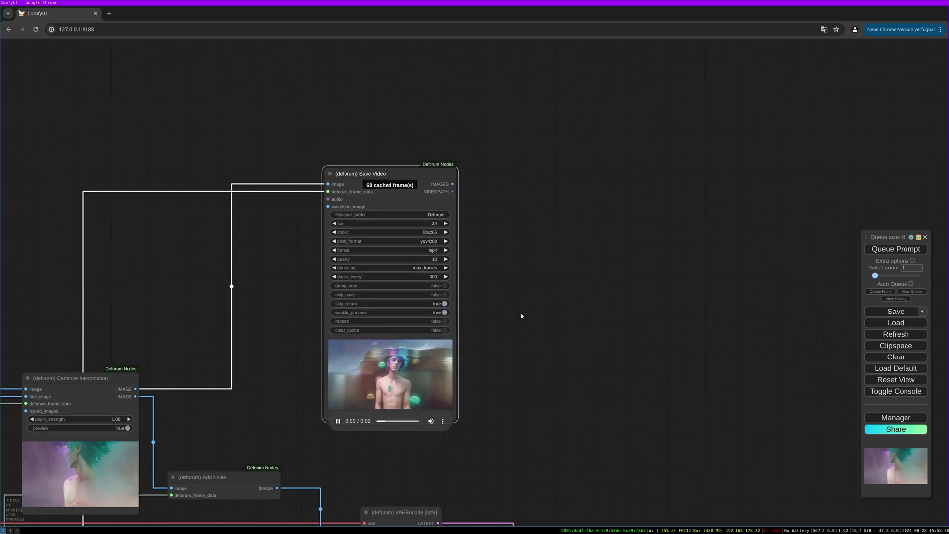
pyautogui.scroll(2, 512, 325)
pyautogui.moveTo(507, 334); pyautogui.dragTo(548, 314)
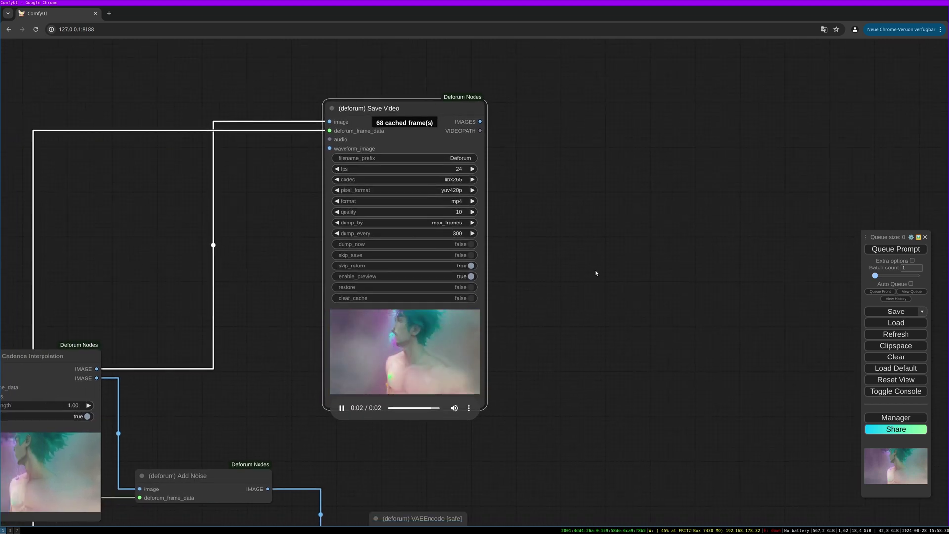
pyautogui.scroll(-4, 251, 405)
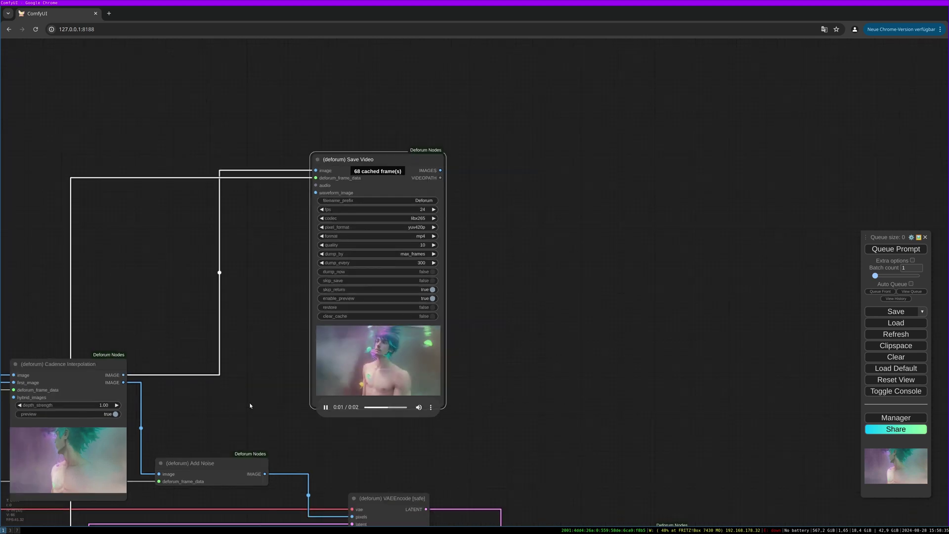
pyautogui.moveTo(320, 383); pyautogui.dragTo(436, 348)
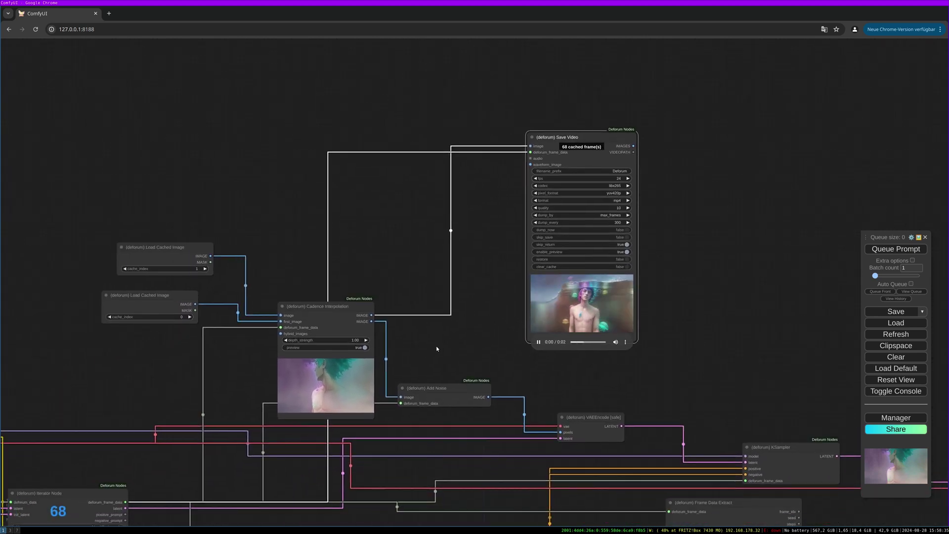
pyautogui.moveTo(143, 417); pyautogui.dragTo(269, 381)
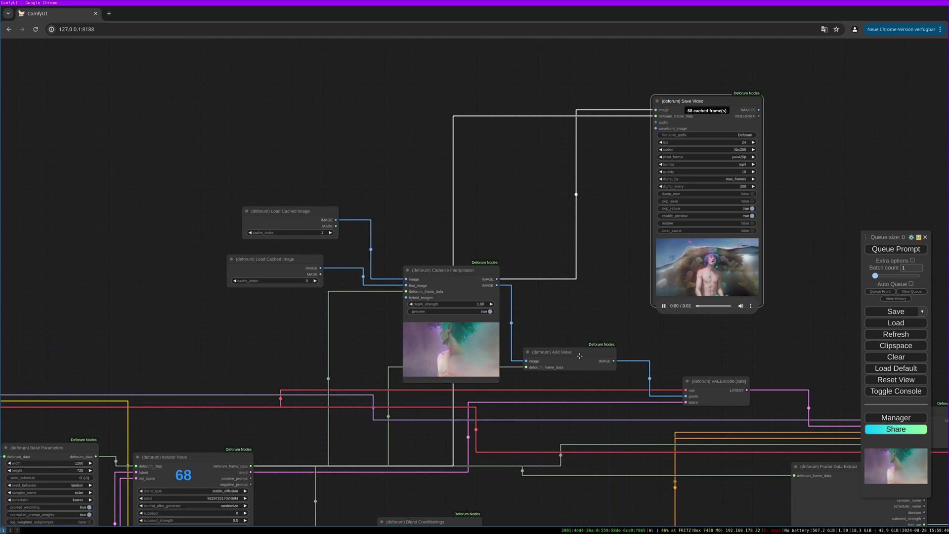
pyautogui.moveTo(562, 197); pyautogui.dragTo(359, 284)
pyautogui.scroll(5, 492, 419)
pyautogui.moveTo(492, 419); pyautogui.dragTo(422, 417)
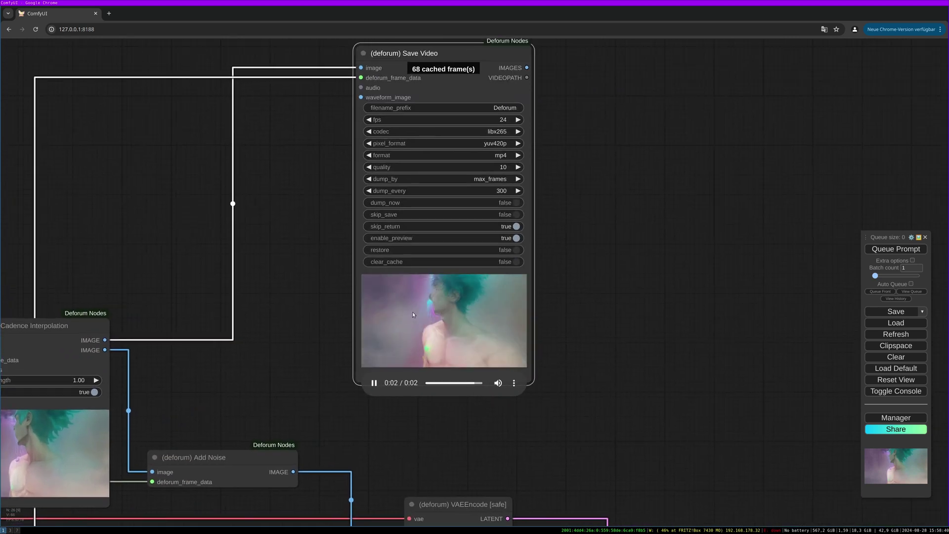
pyautogui.scroll(-4, 438, 390)
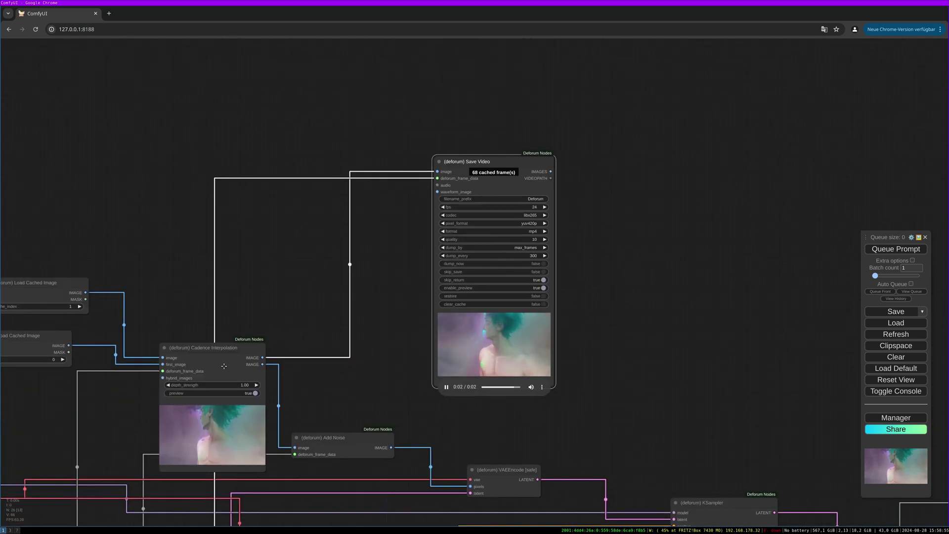
# Shift the Cadence Interpolation node slightly up and bring the Save Video node closer to it
pyautogui.click(222, 358)
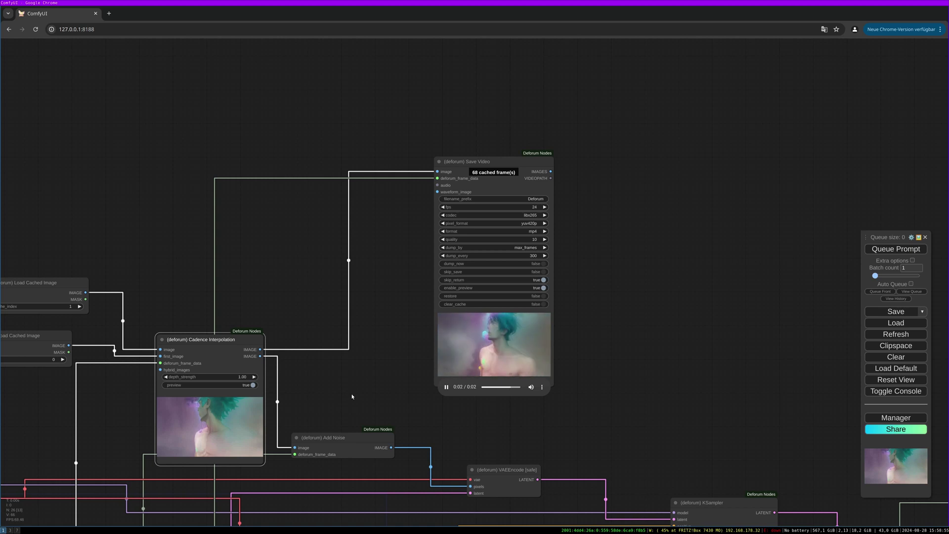
pyautogui.moveTo(399, 383); pyautogui.dragTo(573, 304)
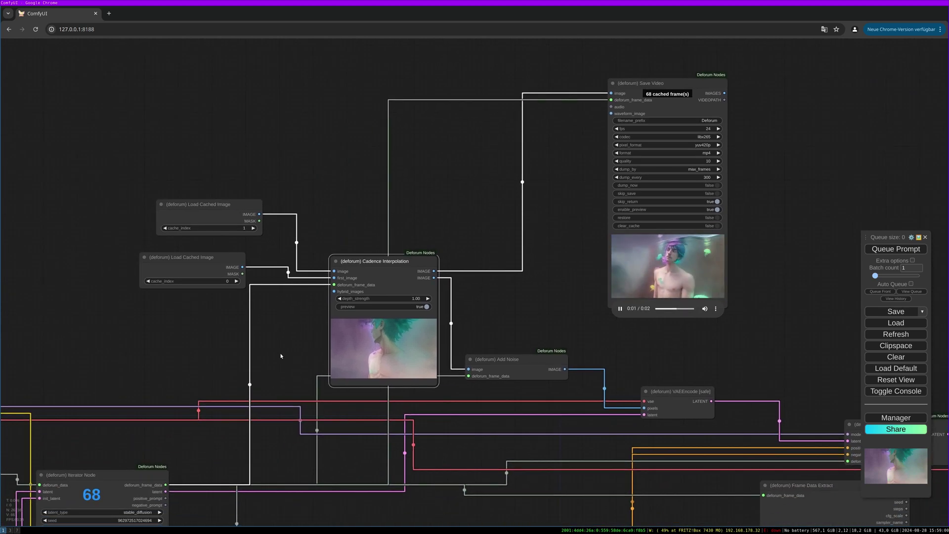
pyautogui.scroll(-2, 516, 316)
pyautogui.scroll(4, 514, 314)
pyautogui.moveTo(512, 312); pyautogui.dragTo(529, 405)
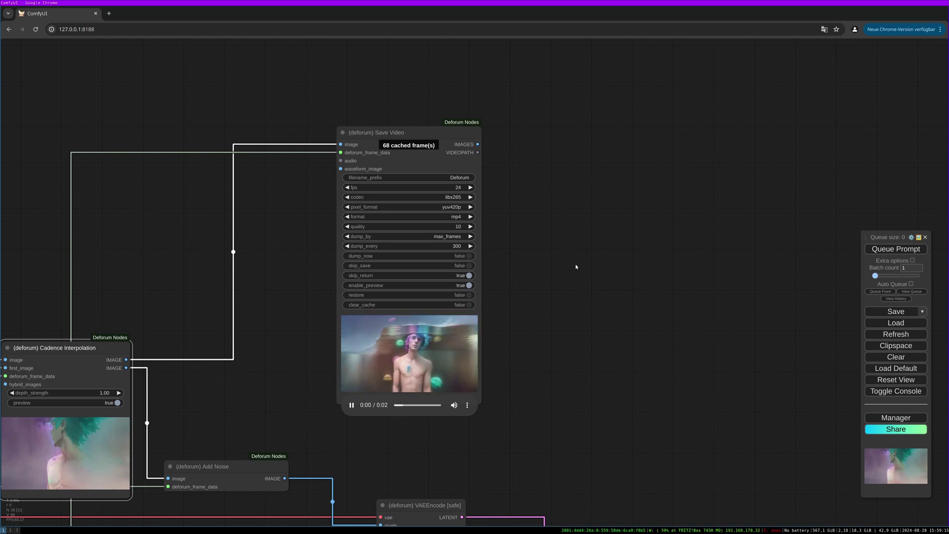
pyautogui.moveTo(453, 139); pyautogui.dragTo(384, 144)
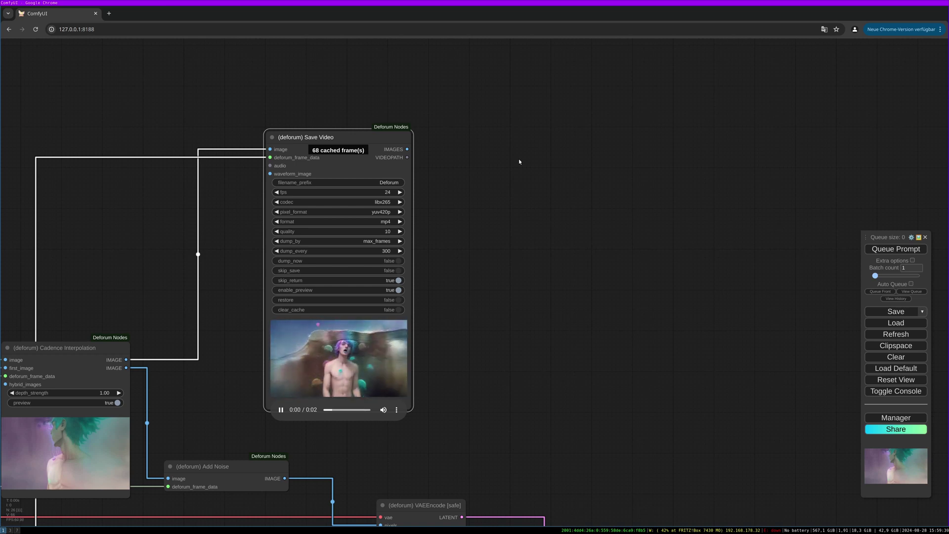
pyautogui.moveTo(358, 136); pyautogui.dragTo(391, 139)
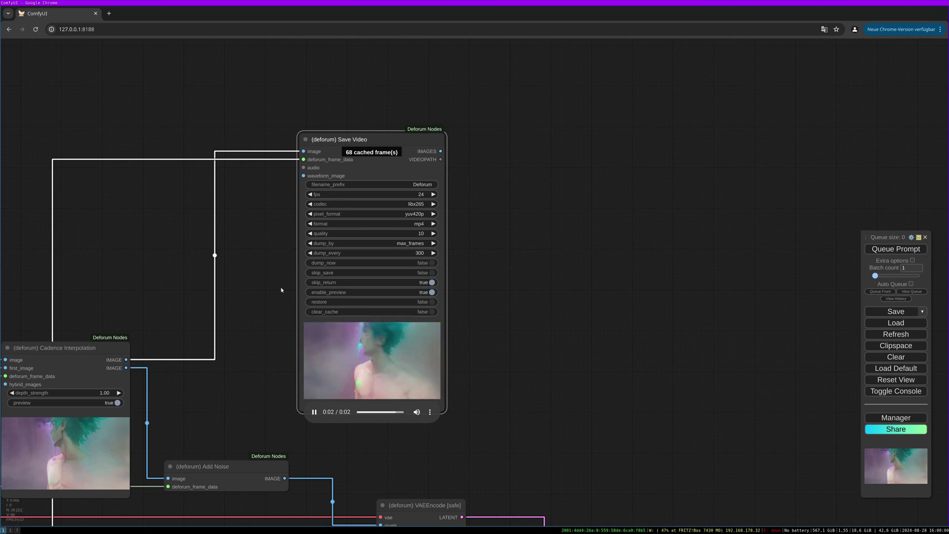
pyautogui.moveTo(419, 128); pyautogui.dragTo(416, 128)
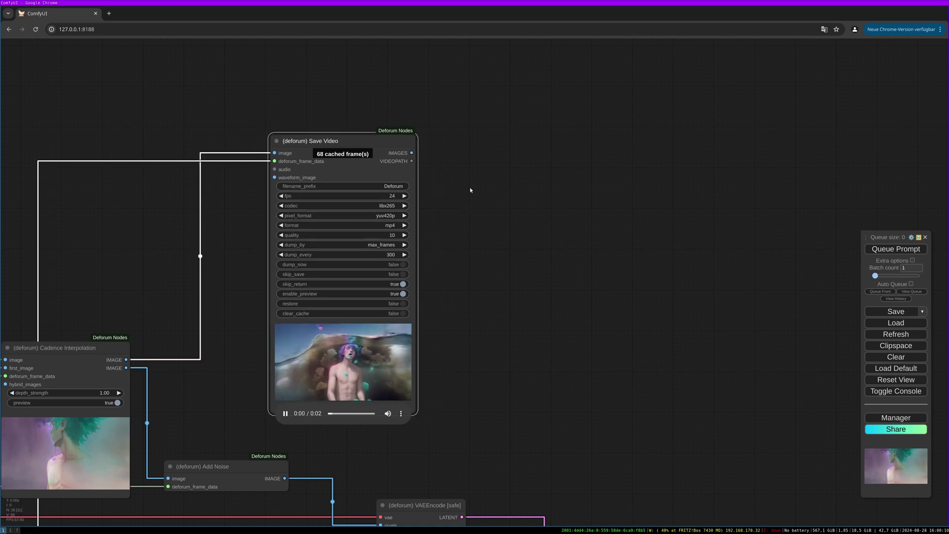
# Place the Save Video node directly above the Add Noise node and nudge Add Noise slightly to the right beneath it
pyautogui.scroll(-3, 470, 186)
pyautogui.hscroll(-3, 564, 187)
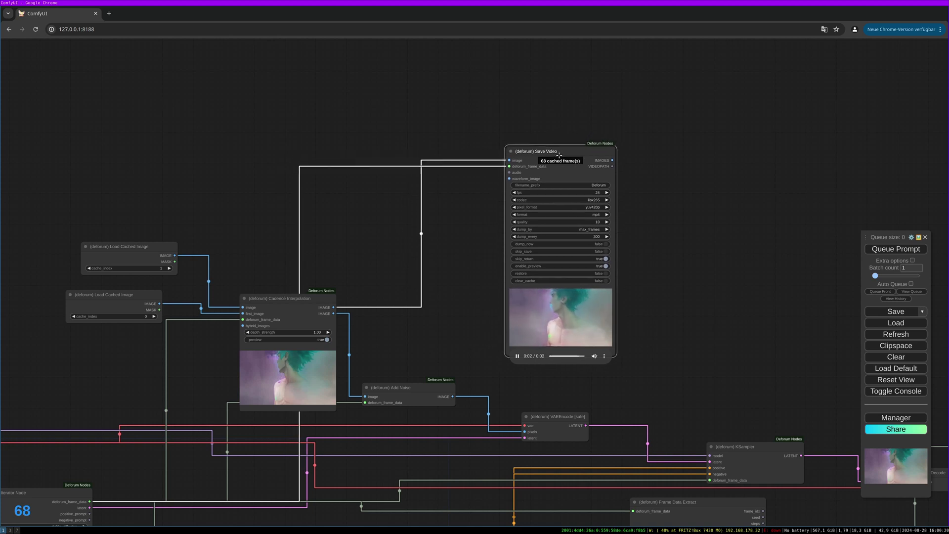
pyautogui.scroll(-4, 474, 295)
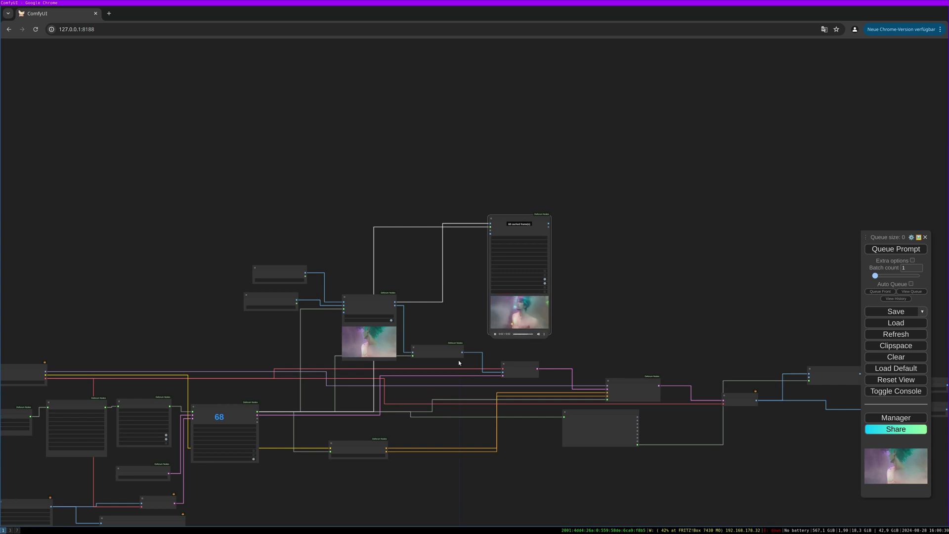
pyautogui.moveTo(496, 216); pyautogui.dragTo(484, 211)
pyautogui.moveTo(437, 212); pyautogui.dragTo(422, 213)
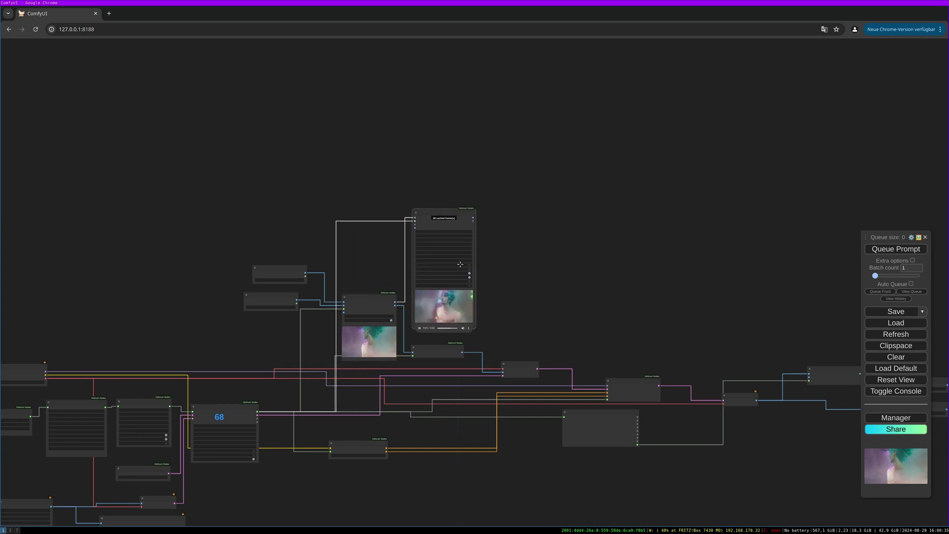
pyautogui.scroll(6, 521, 307)
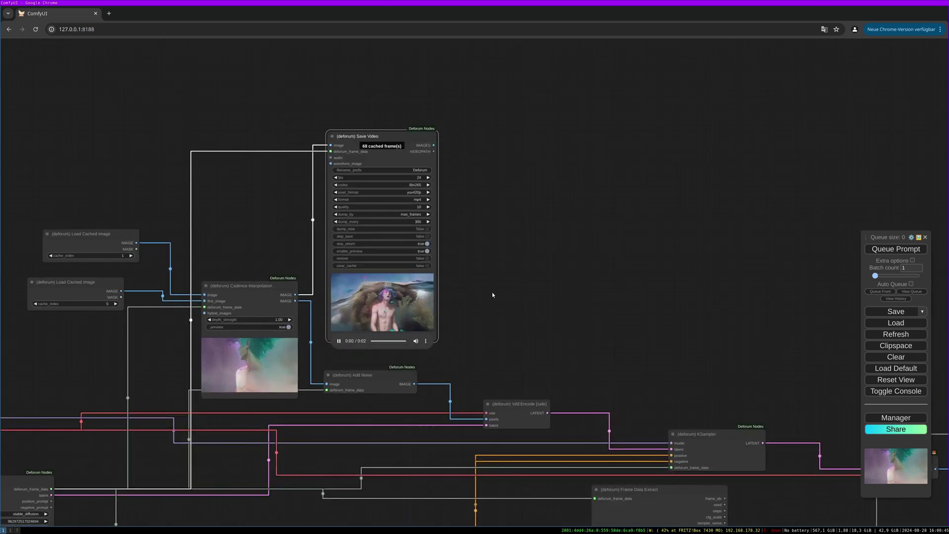
pyautogui.moveTo(361, 375); pyautogui.dragTo(373, 376)
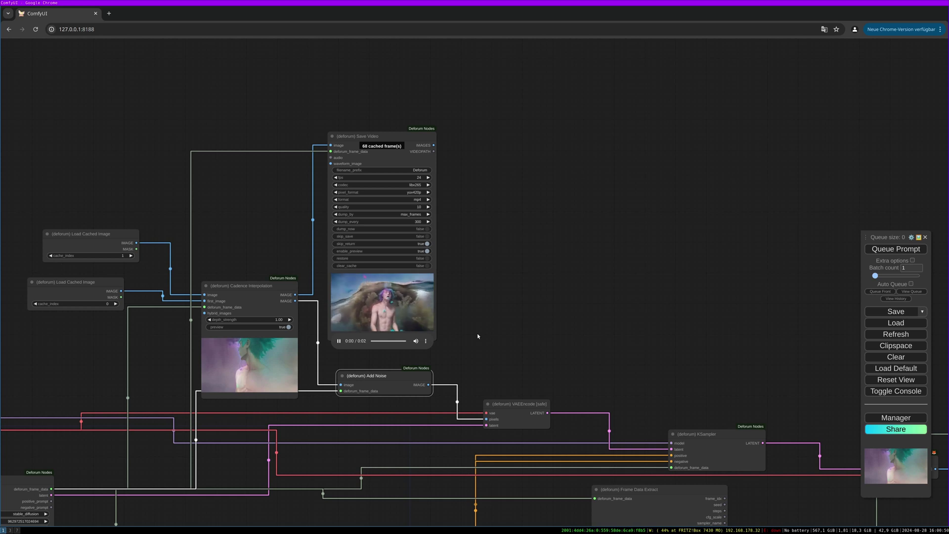